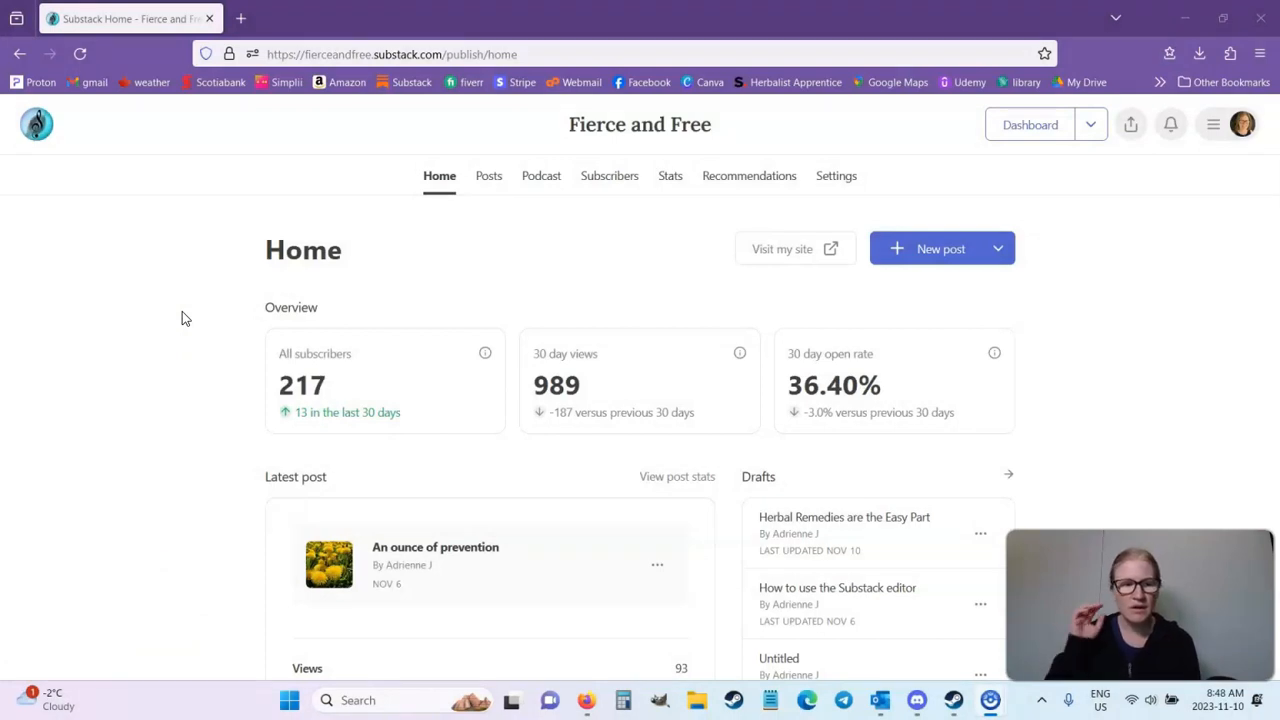
Open the draft post "Herbal Remedies are the Easy Part" for editing from the list of drafts.
left_click(474, 186)
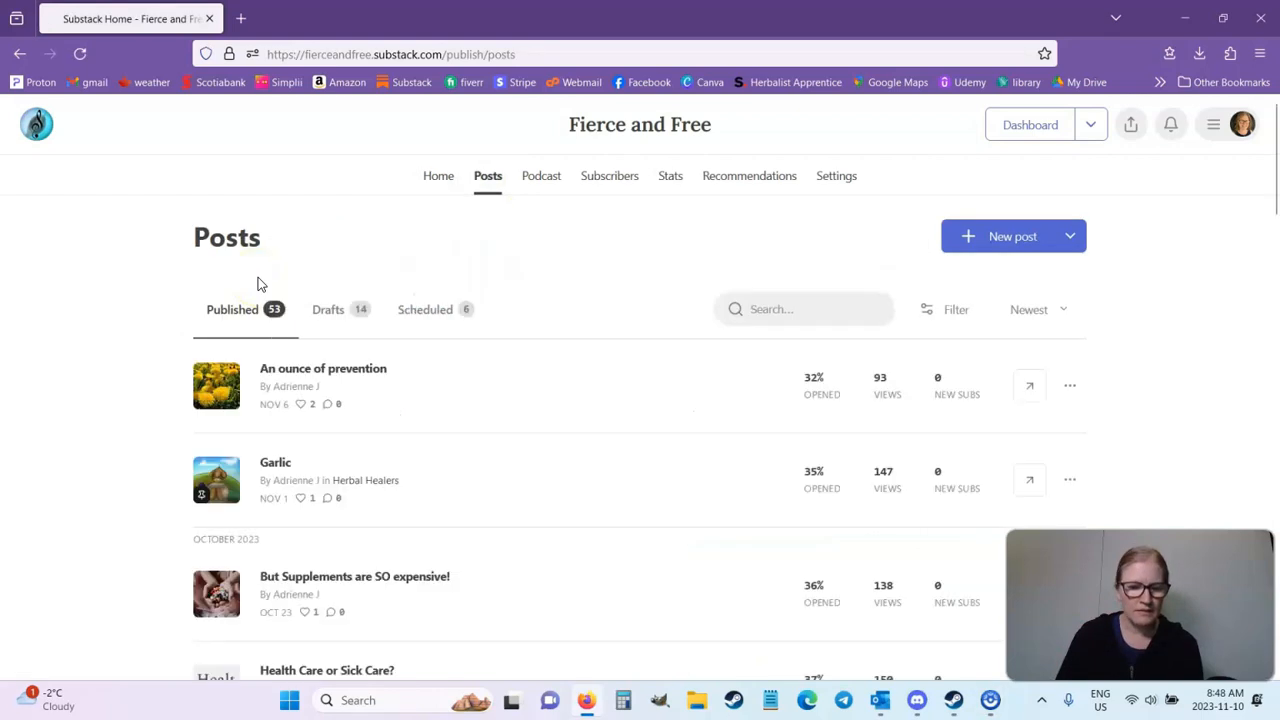
left_click(353, 317)
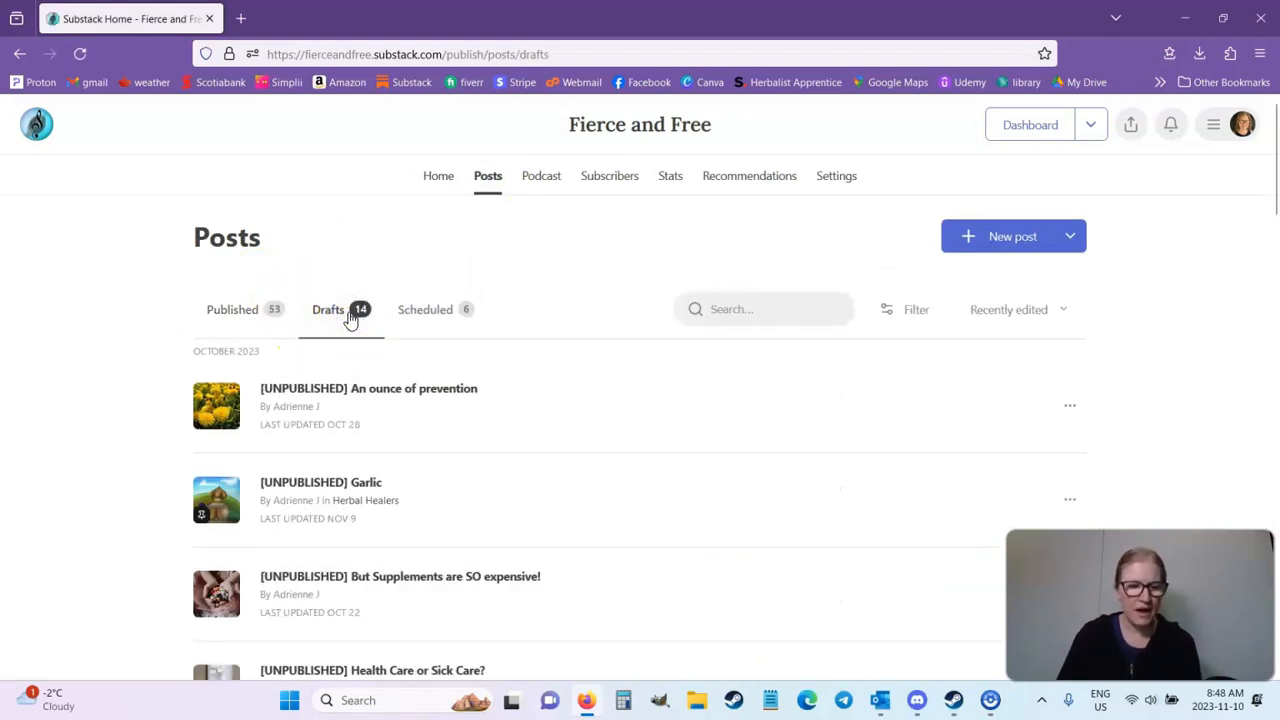
left_click(377, 373)
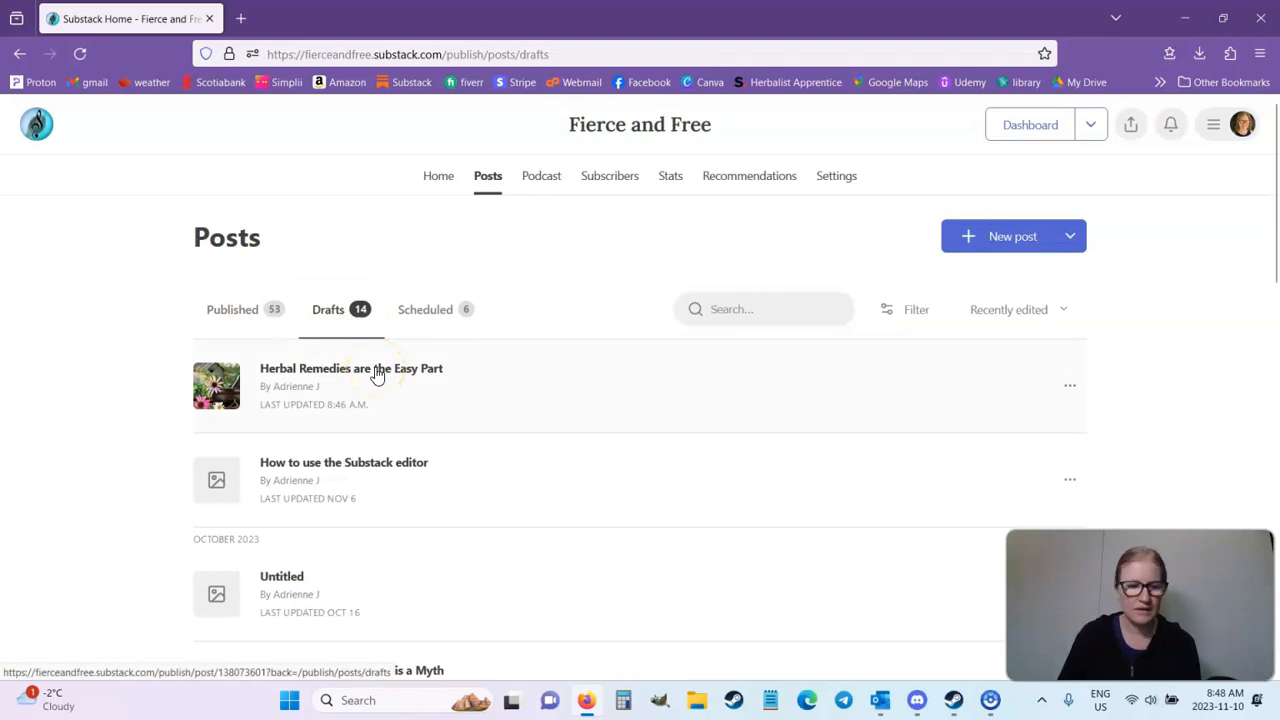
left_click(429, 372)
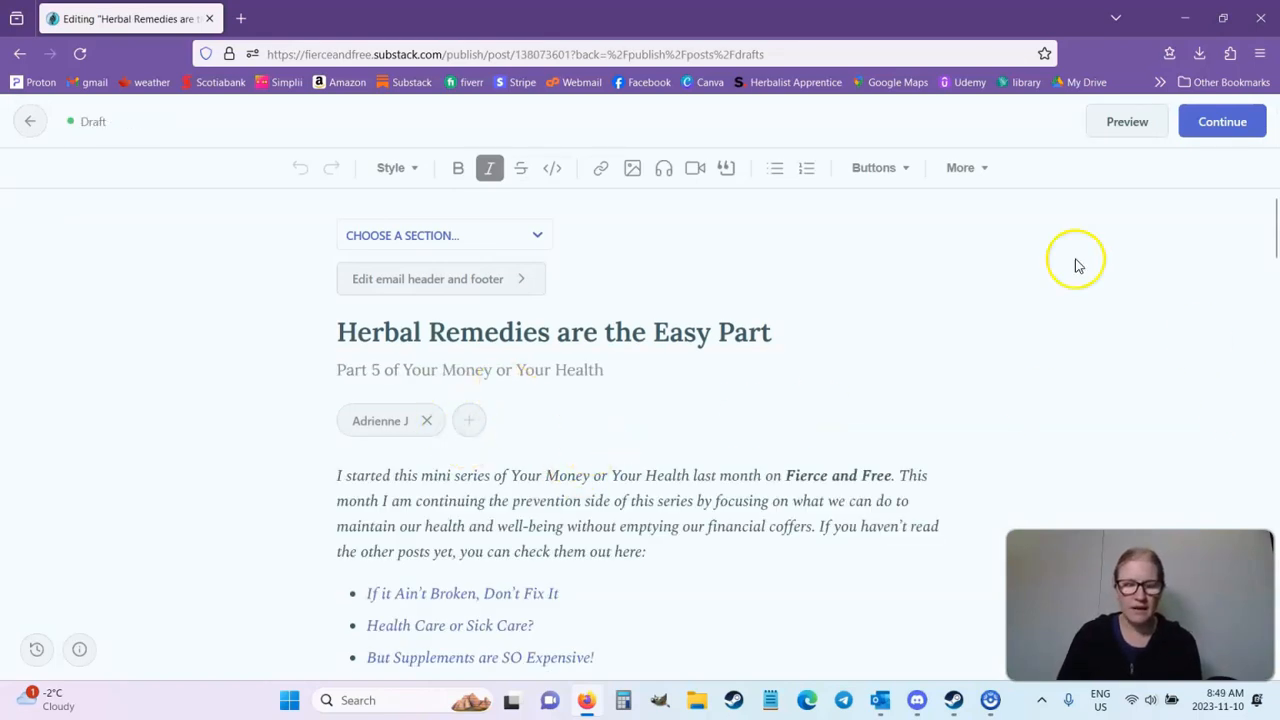
Assign the draft post to the Fierce and Free section.
scroll(643, 509, "down", 15)
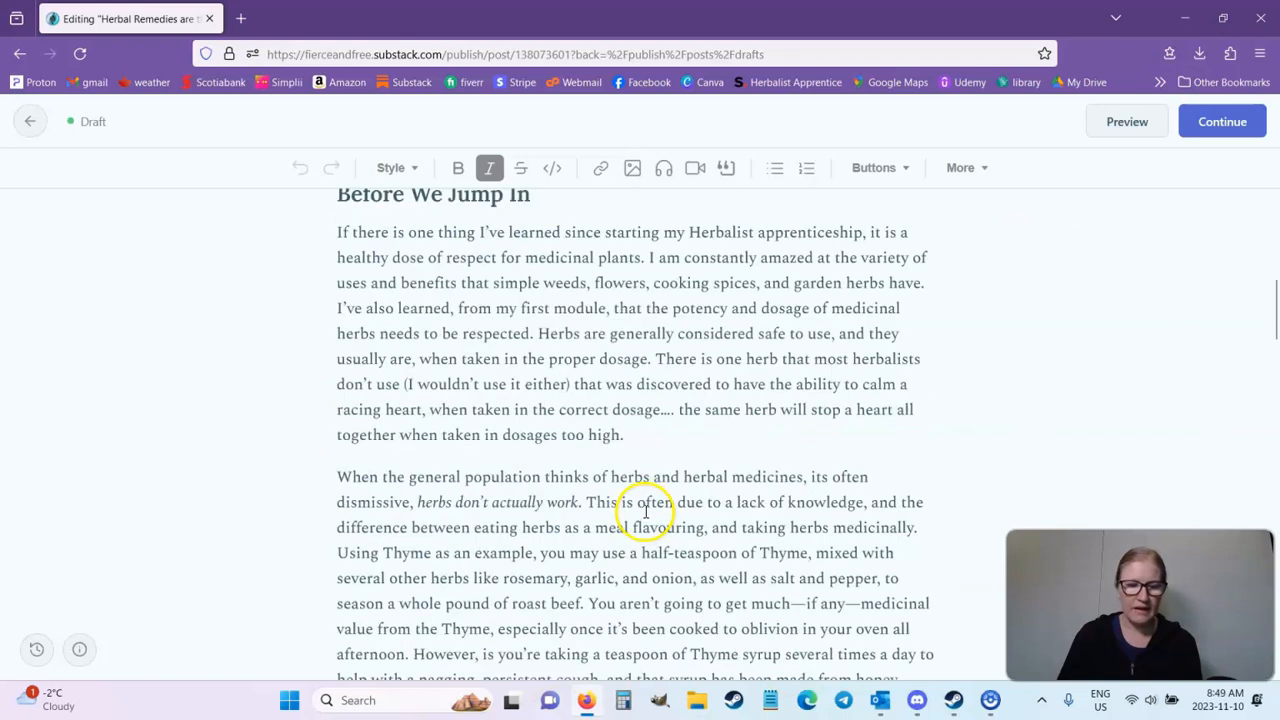
scroll(634, 509, "up", 11)
scroll(643, 505, "up", 5)
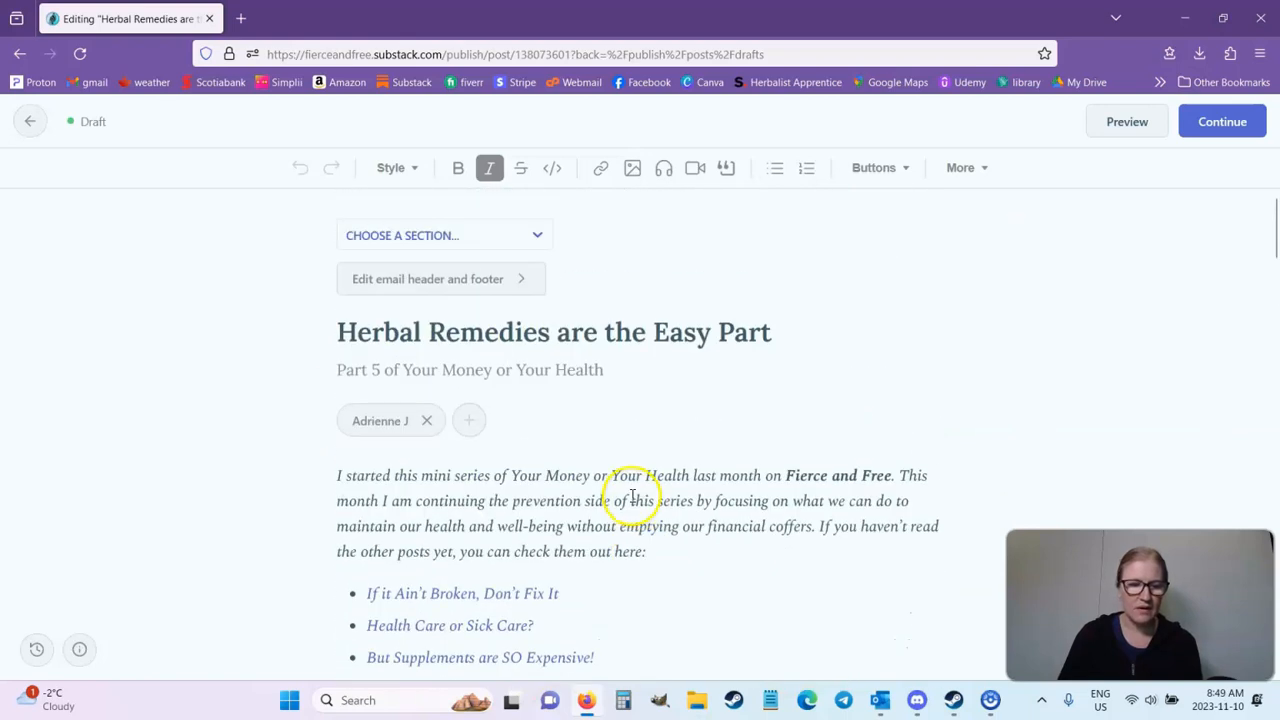
left_click(524, 236)
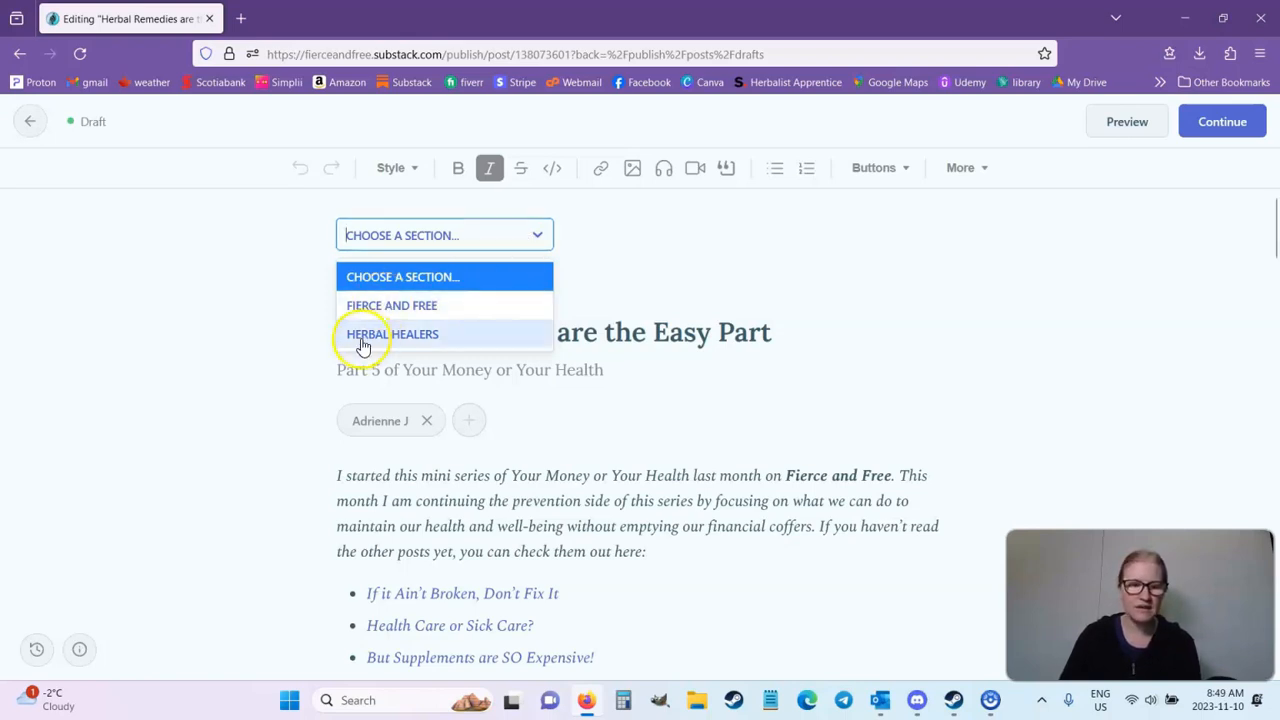
left_click(427, 338)
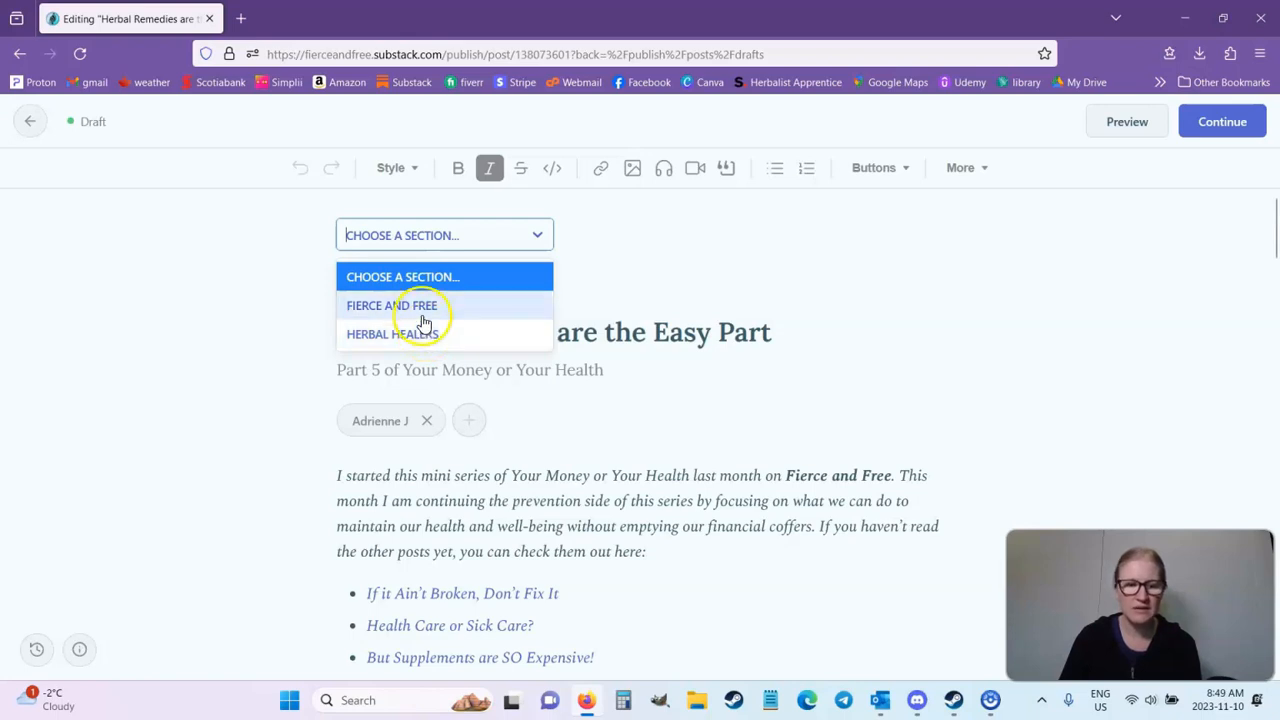
left_click(423, 314)
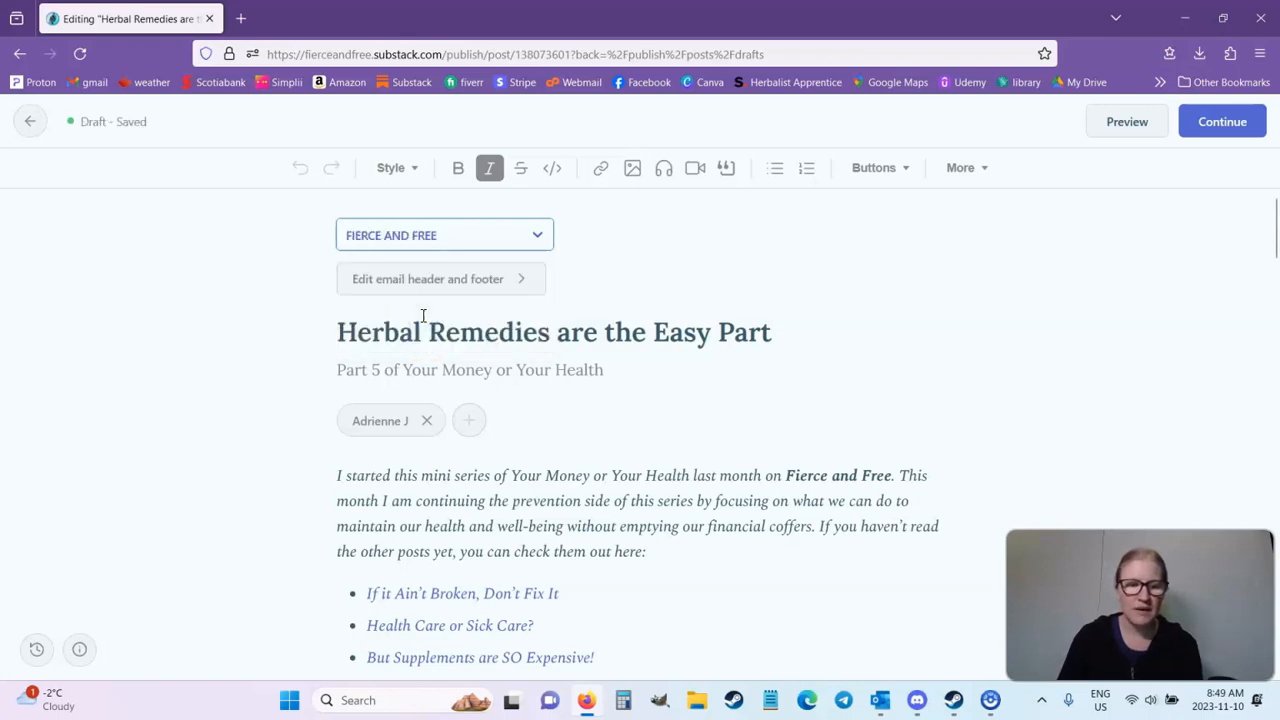
left_click(464, 350)
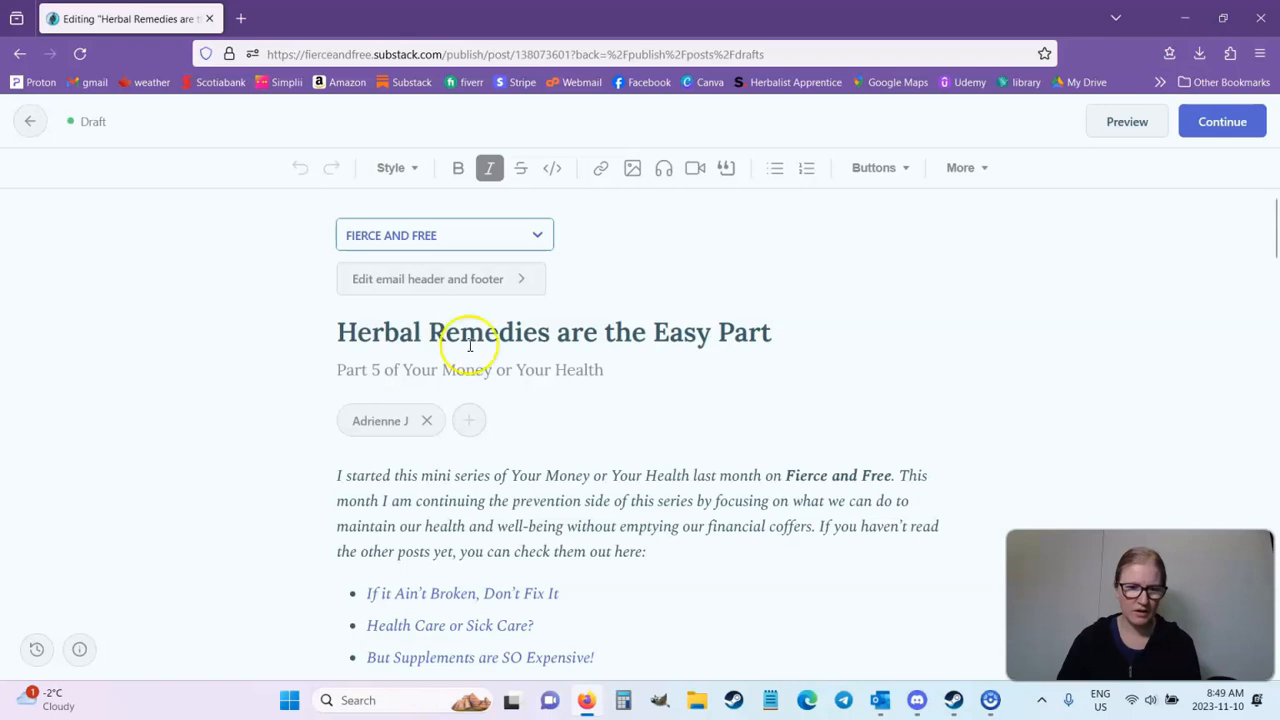
left_click(415, 238)
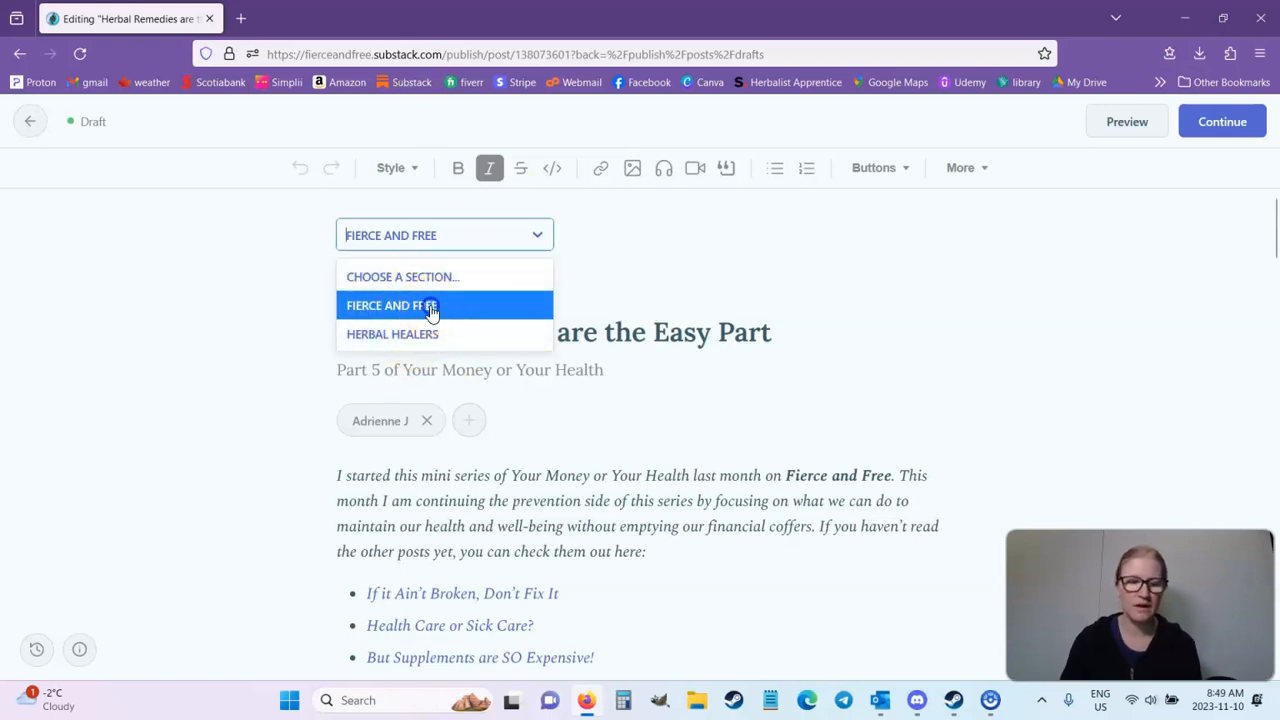
left_click(431, 306)
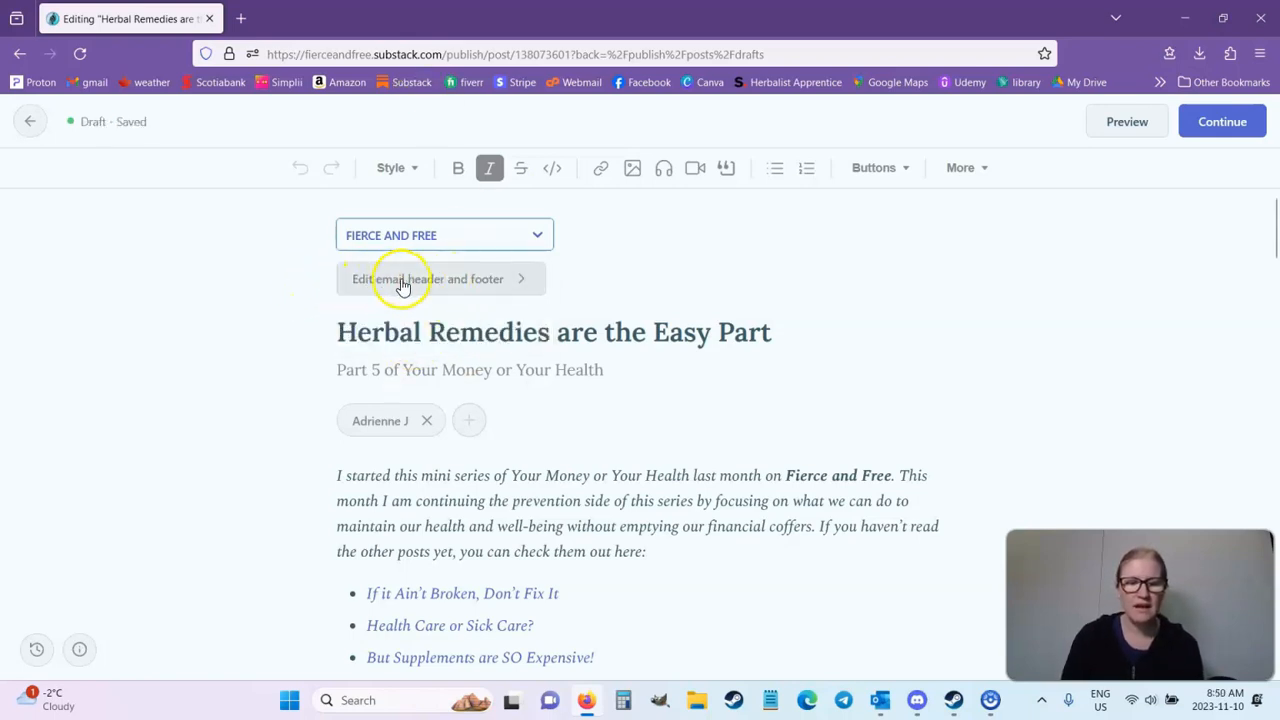
Open the email header and footer settings from the draft and review the banner image, subscriber headers and footers.
left_click(518, 288)
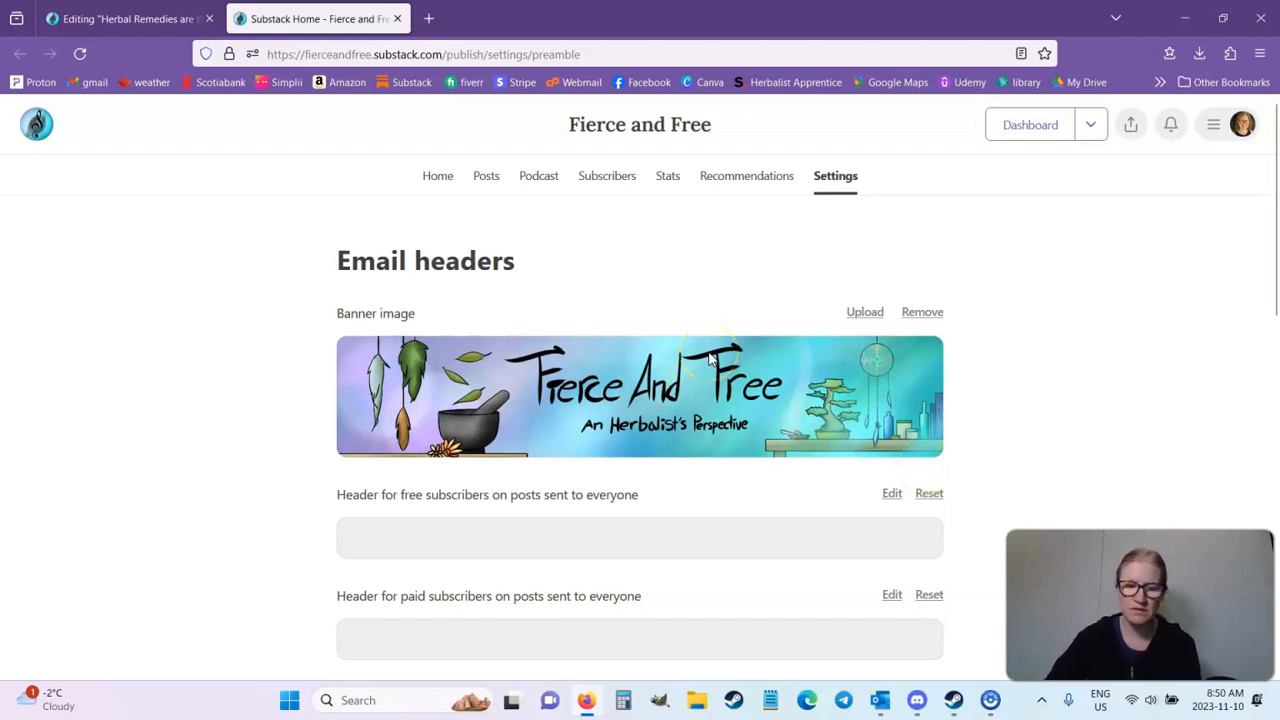
scroll(423, 429, "down", 2)
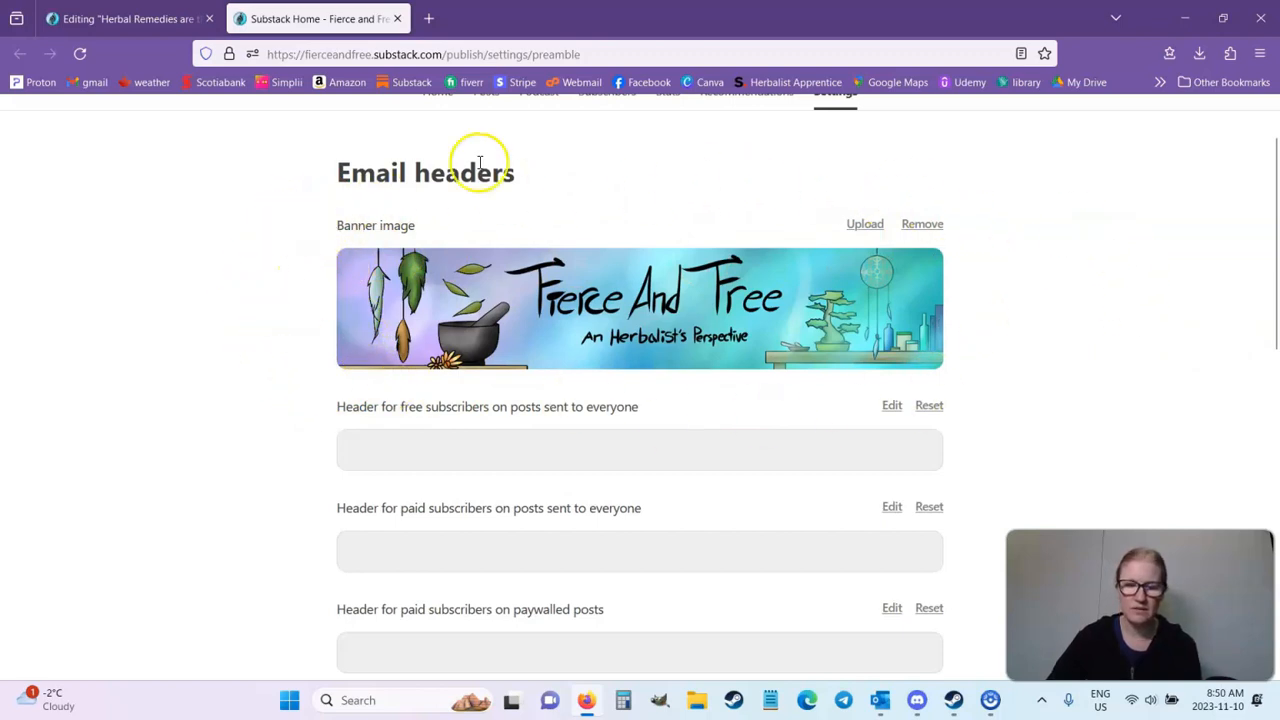
scroll(341, 410, "down", 2)
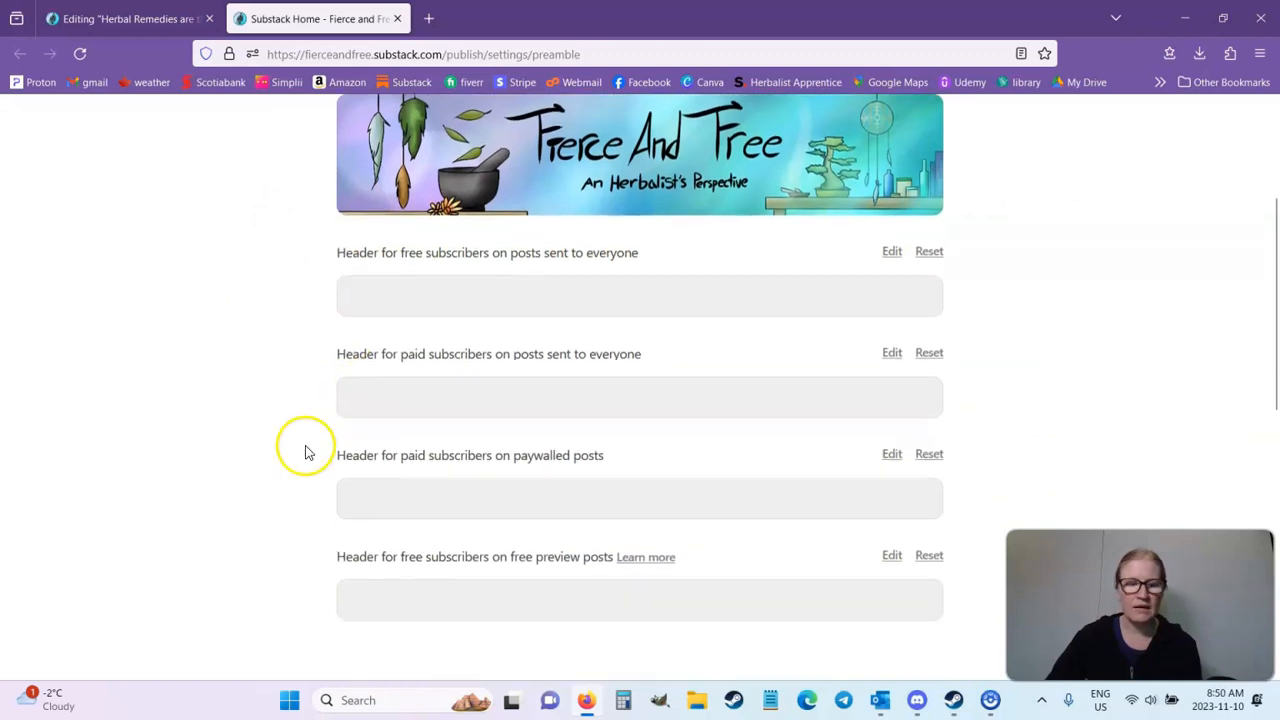
scroll(941, 430, "down", 5)
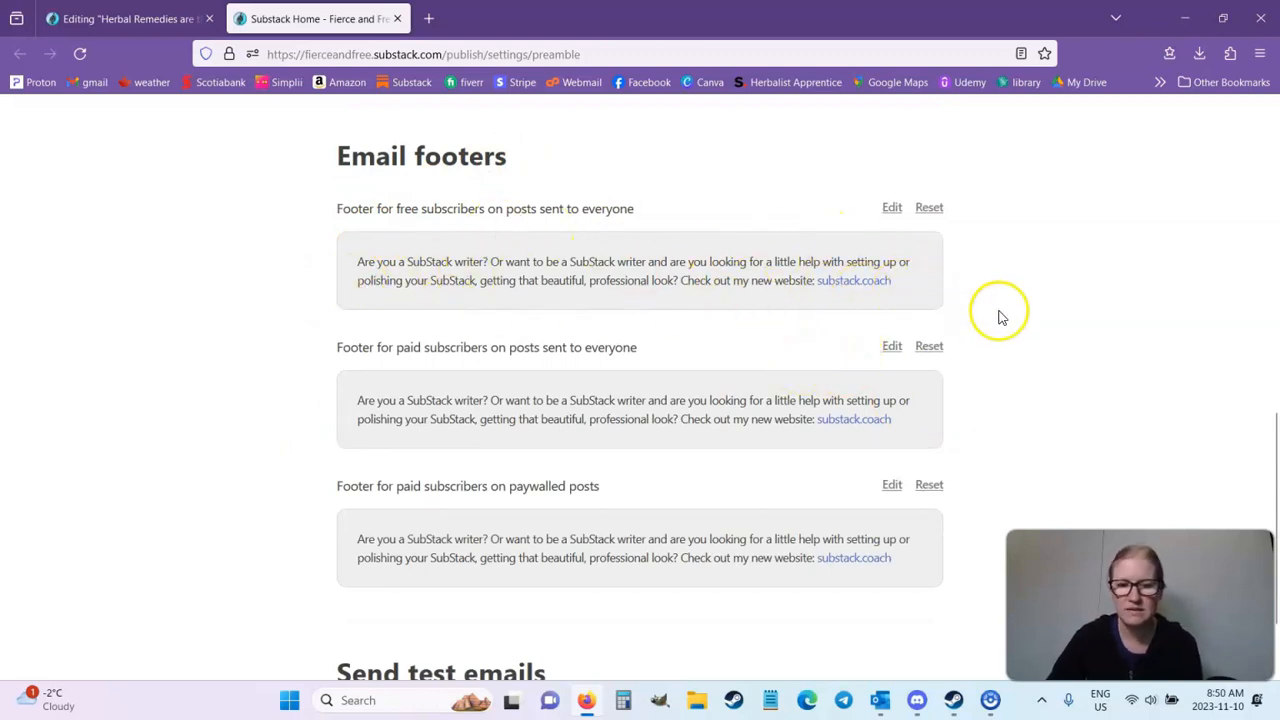
scroll(995, 312, "up", 1)
scroll(868, 348, "up", 5)
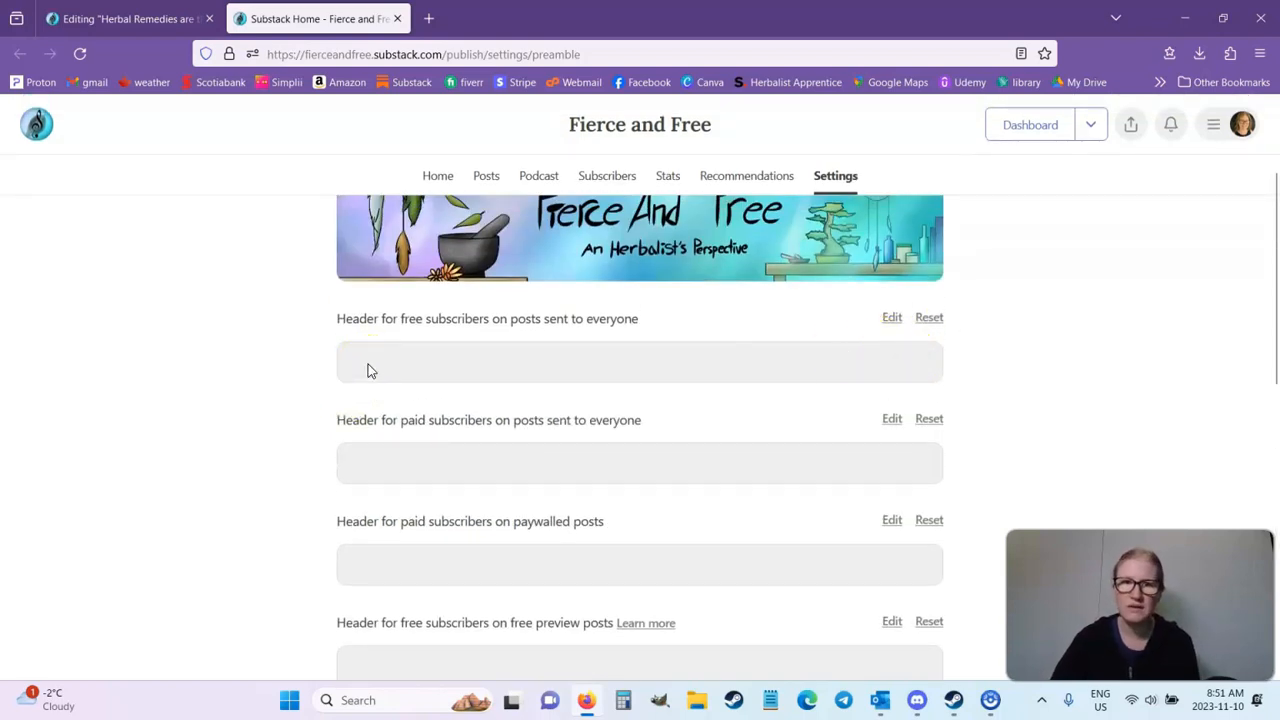
Try the text "Coming Soon!!! A new podcast!" as the header for free subscribers on posts sent to everyone, and discard it.
left_click(892, 318)
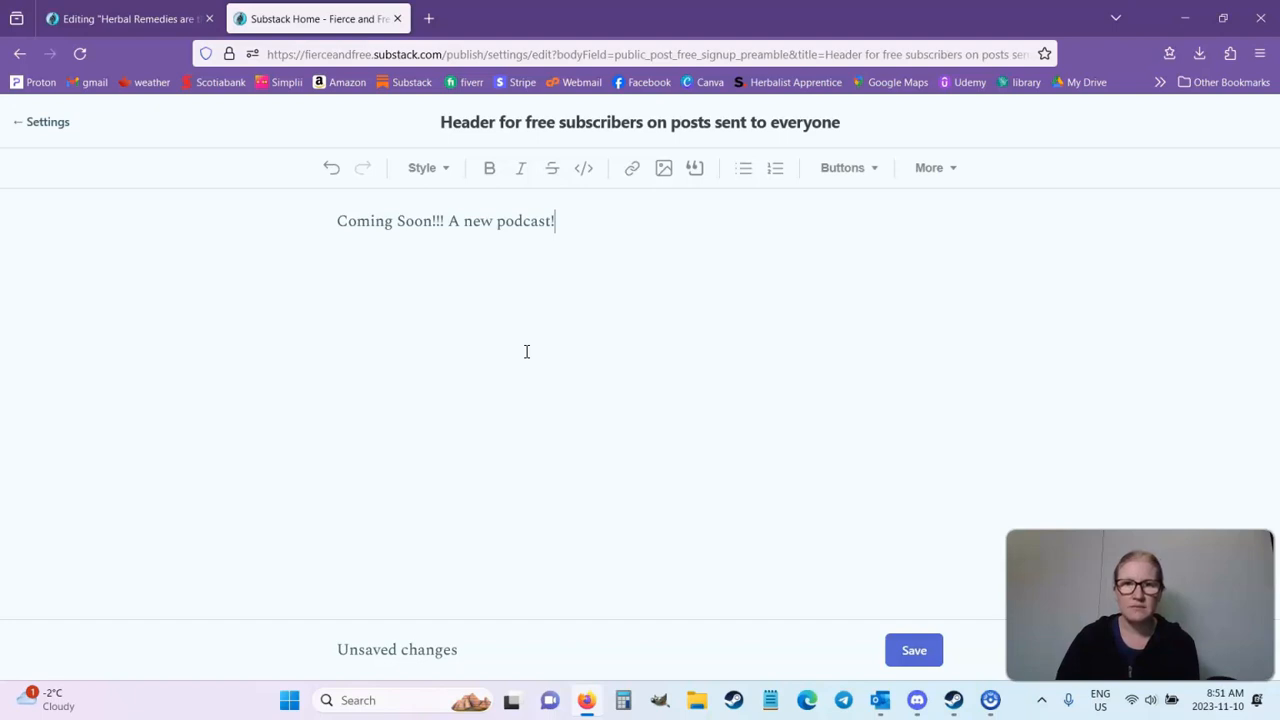
left_click_drag(560, 221, 329, 219)
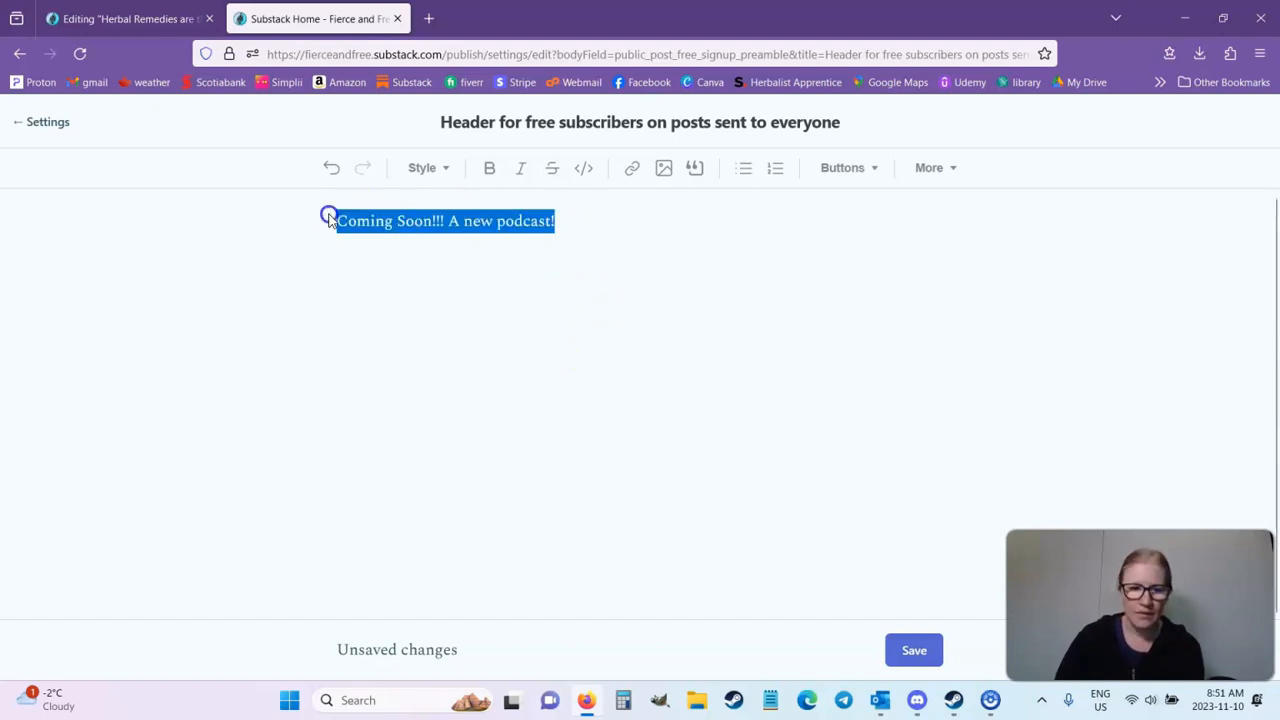
key("BackSpace")
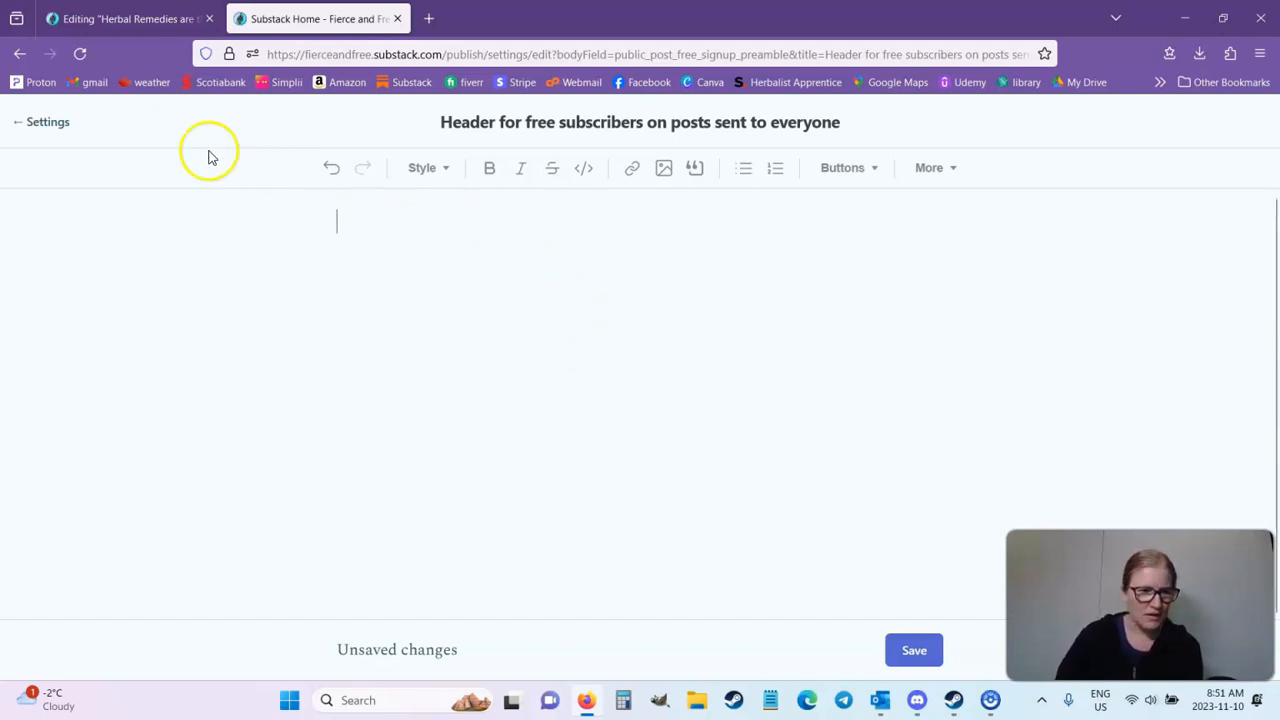
left_click(36, 123)
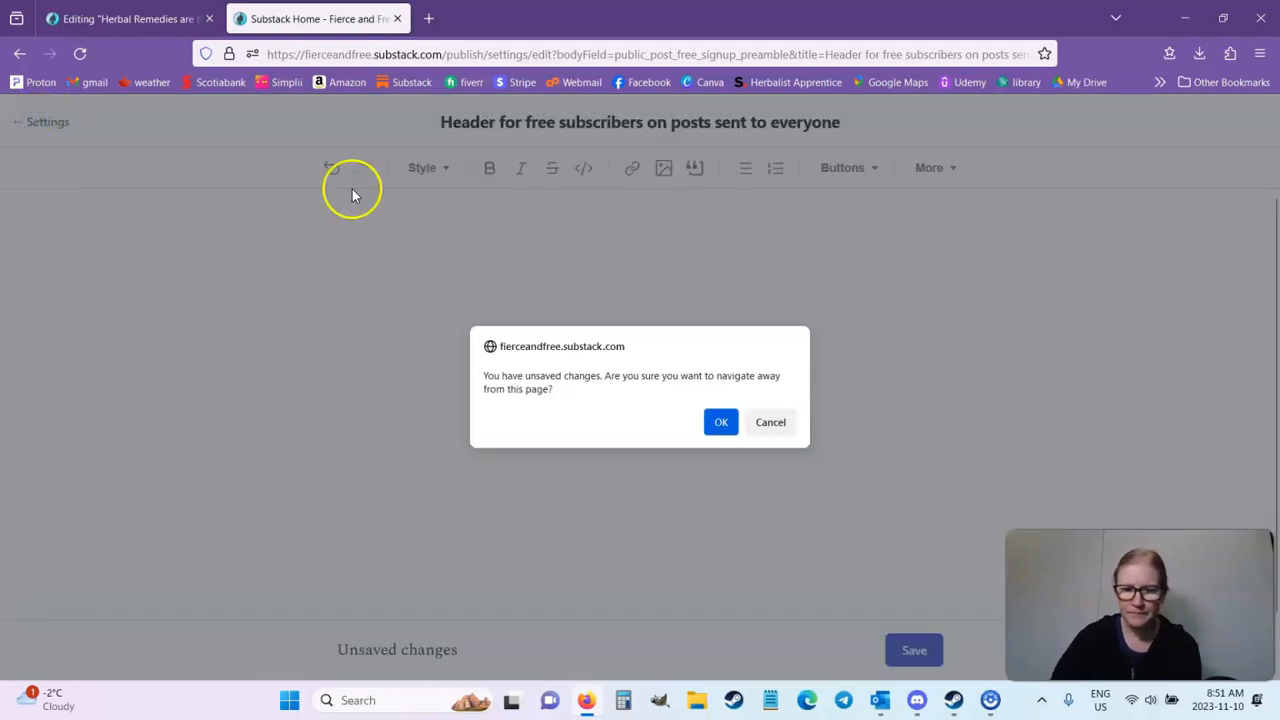
left_click(726, 422)
Close the email header settings page and review the title and subtitle of the draft post.
scroll(735, 423, "up", 3)
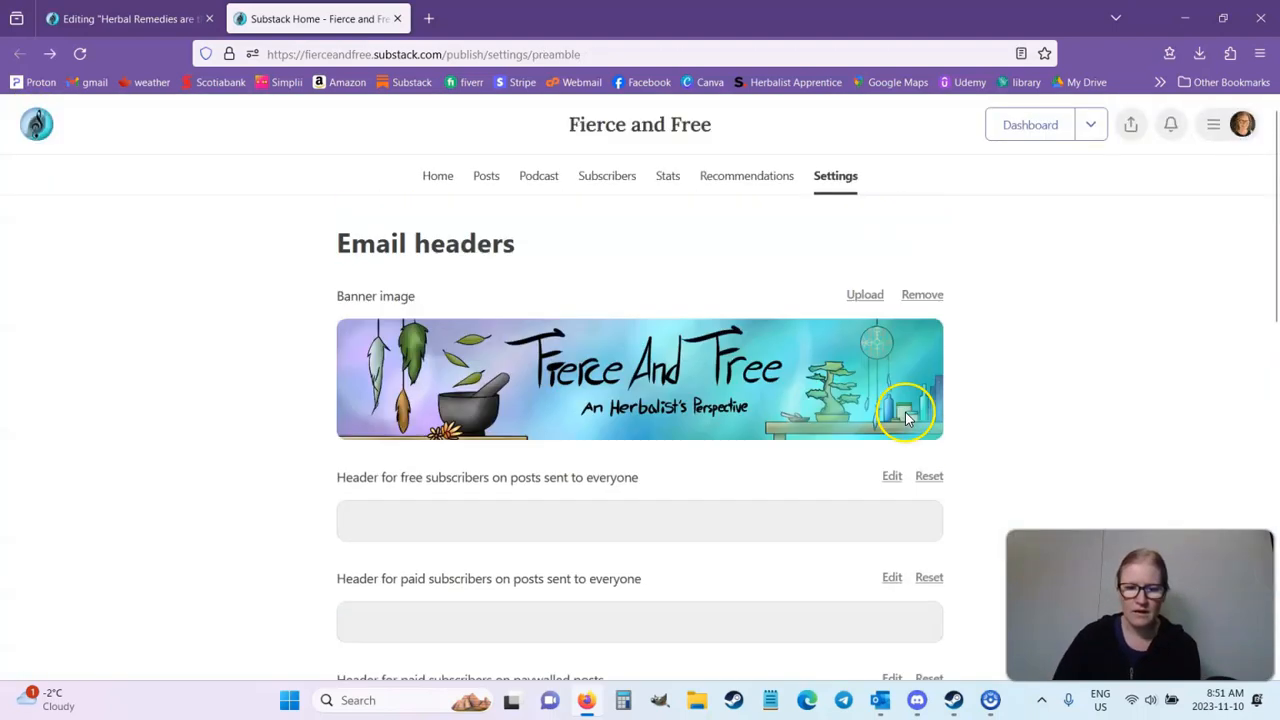
left_click(397, 19)
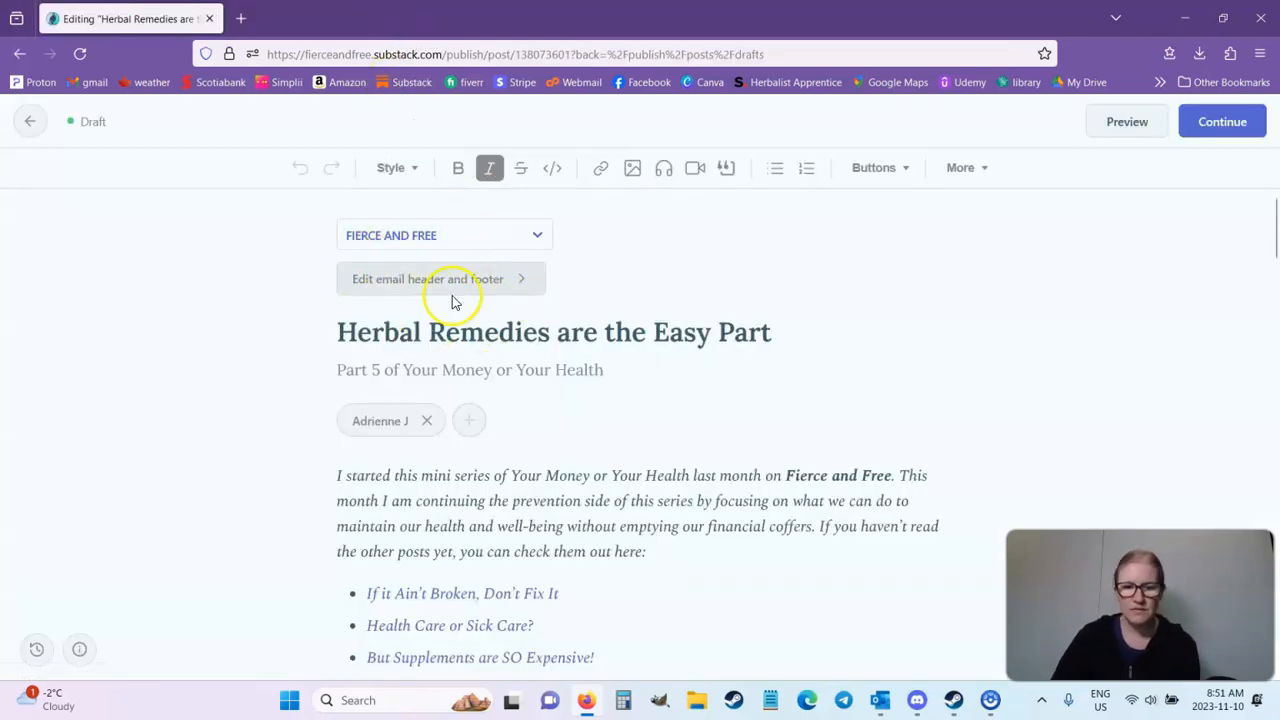
scroll(545, 410, "down", 2)
scroll(376, 289, "up", 2)
left_click_drag(661, 374, 329, 354)
left_click(646, 374)
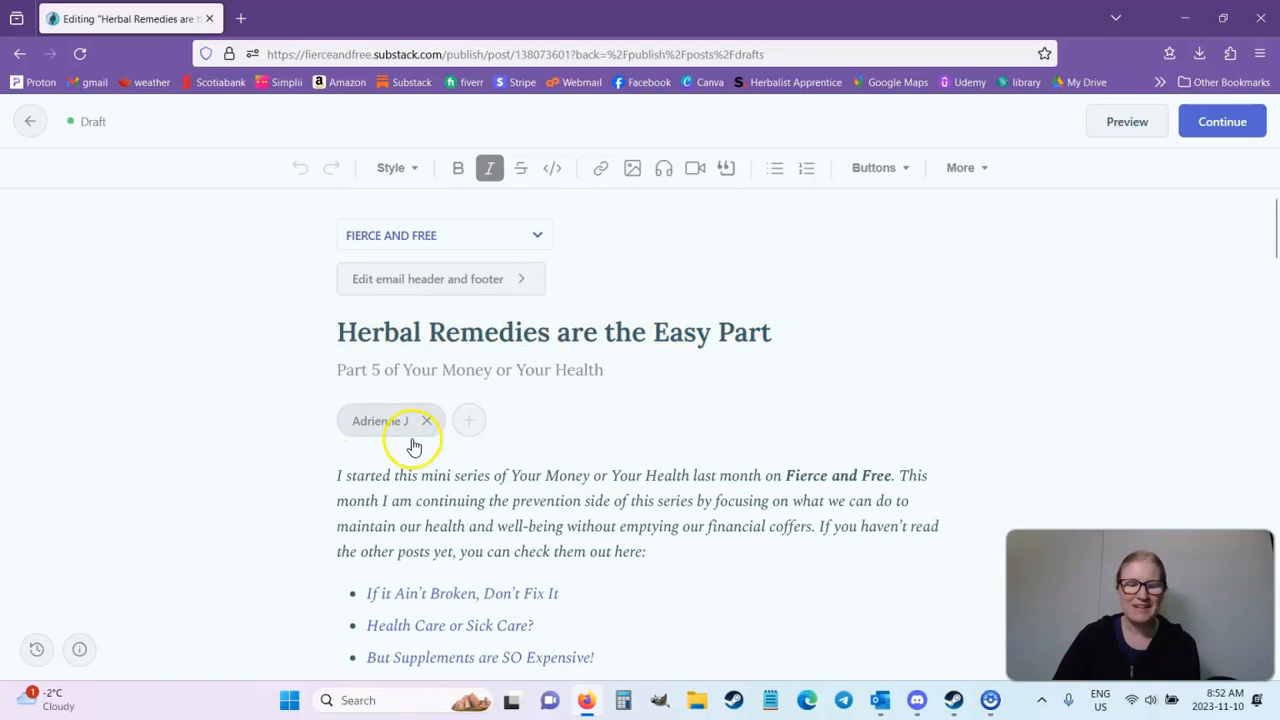
View the collaborators available for a guest byline on the post, and leave the byline picker without choosing one.
left_click(467, 422)
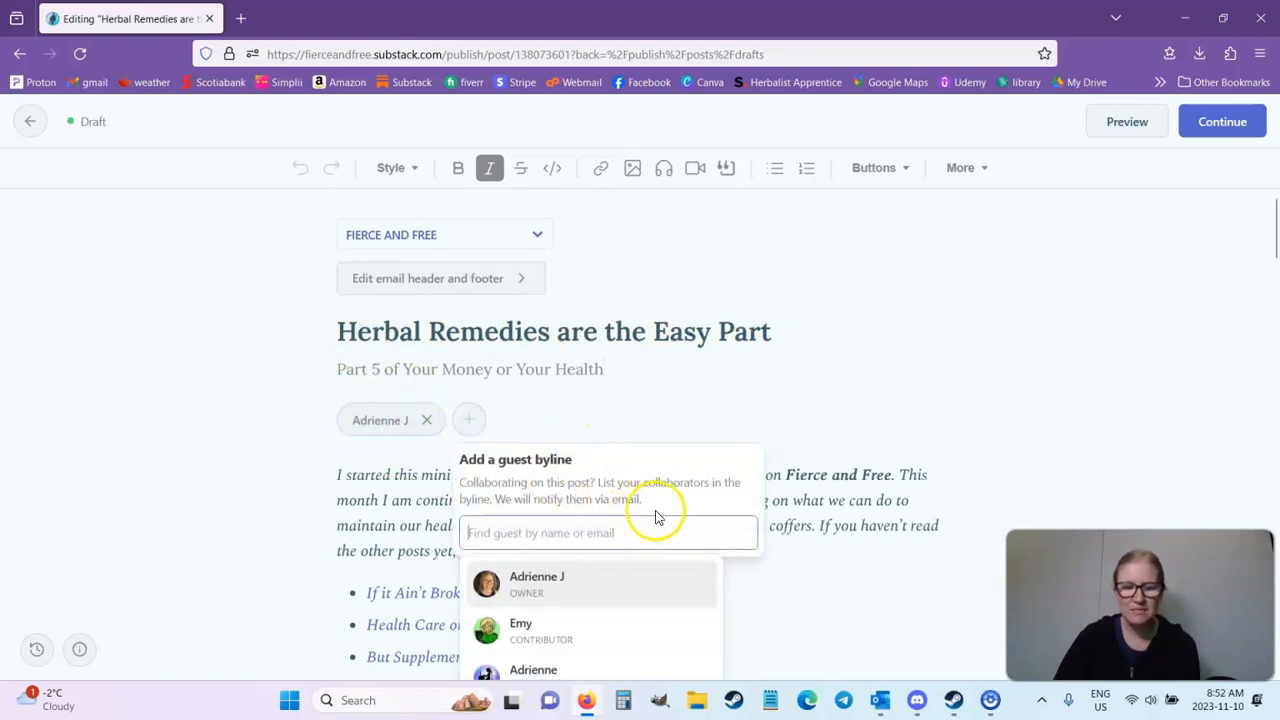
scroll(655, 517, "down", 2)
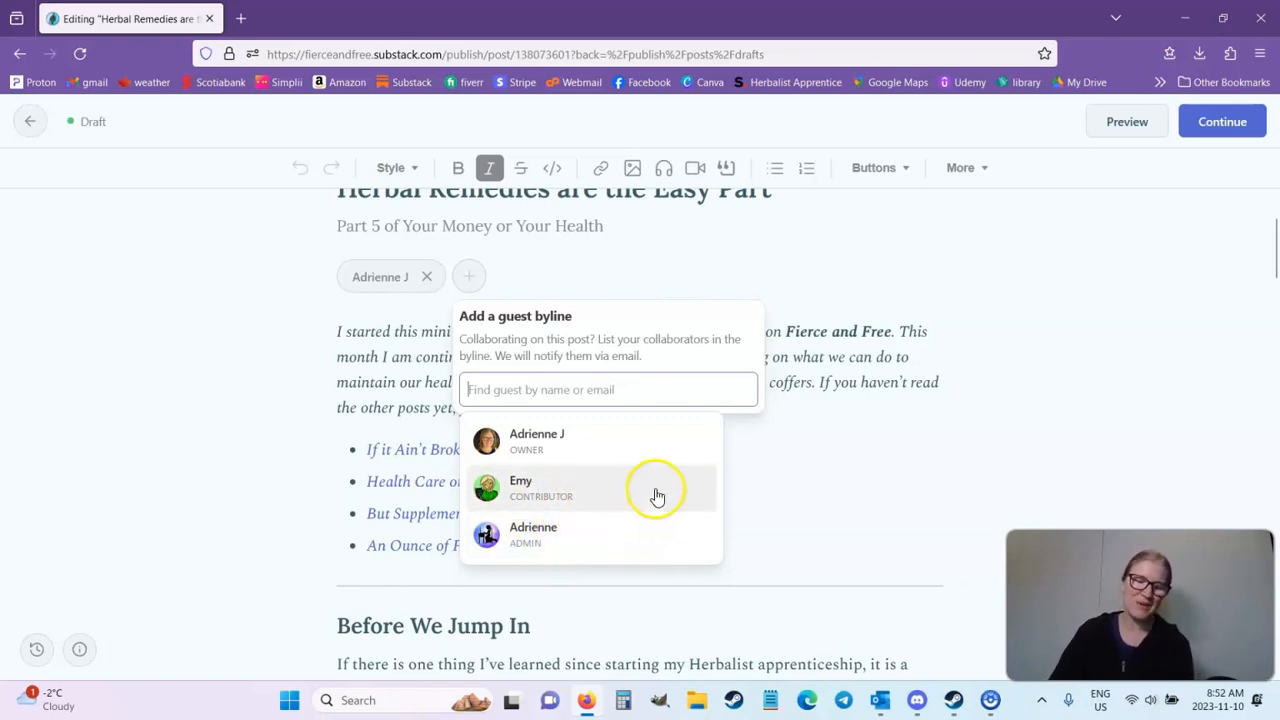
left_click(826, 344)
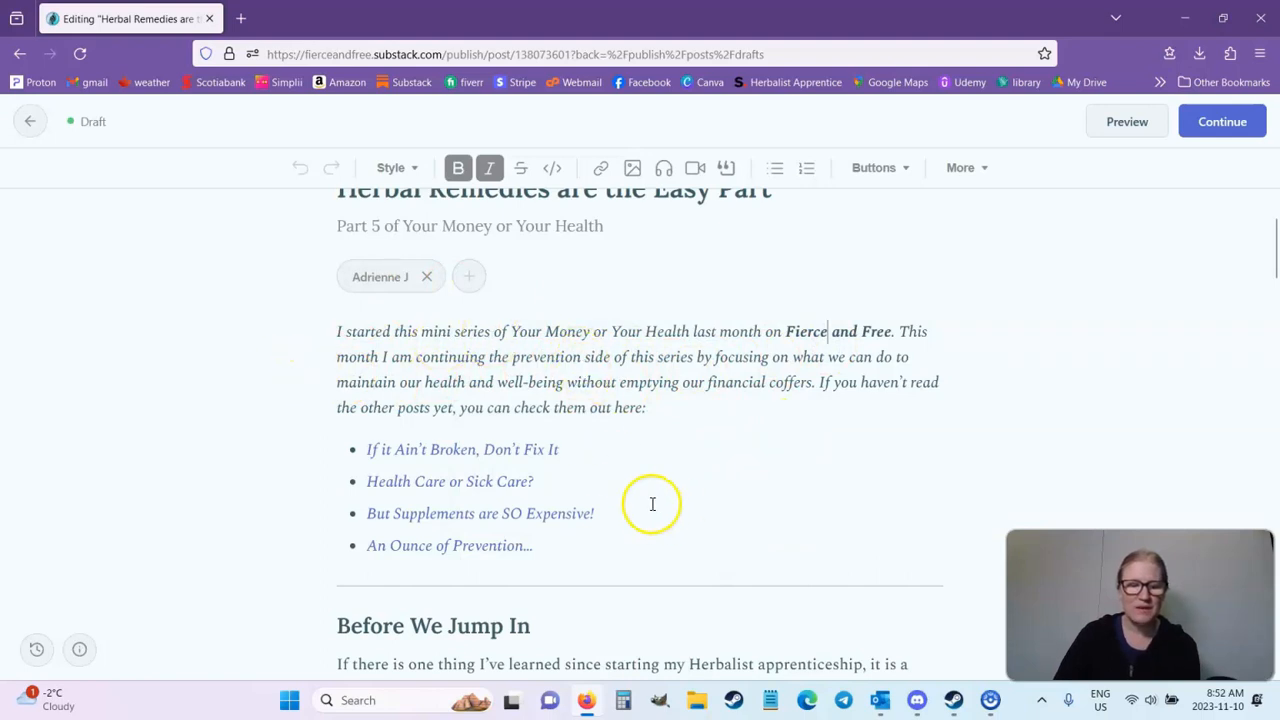
Examine the post body's layout, from the linked list of earlier posts through the divided sections to the Share button.
scroll(640, 490, "down", 2)
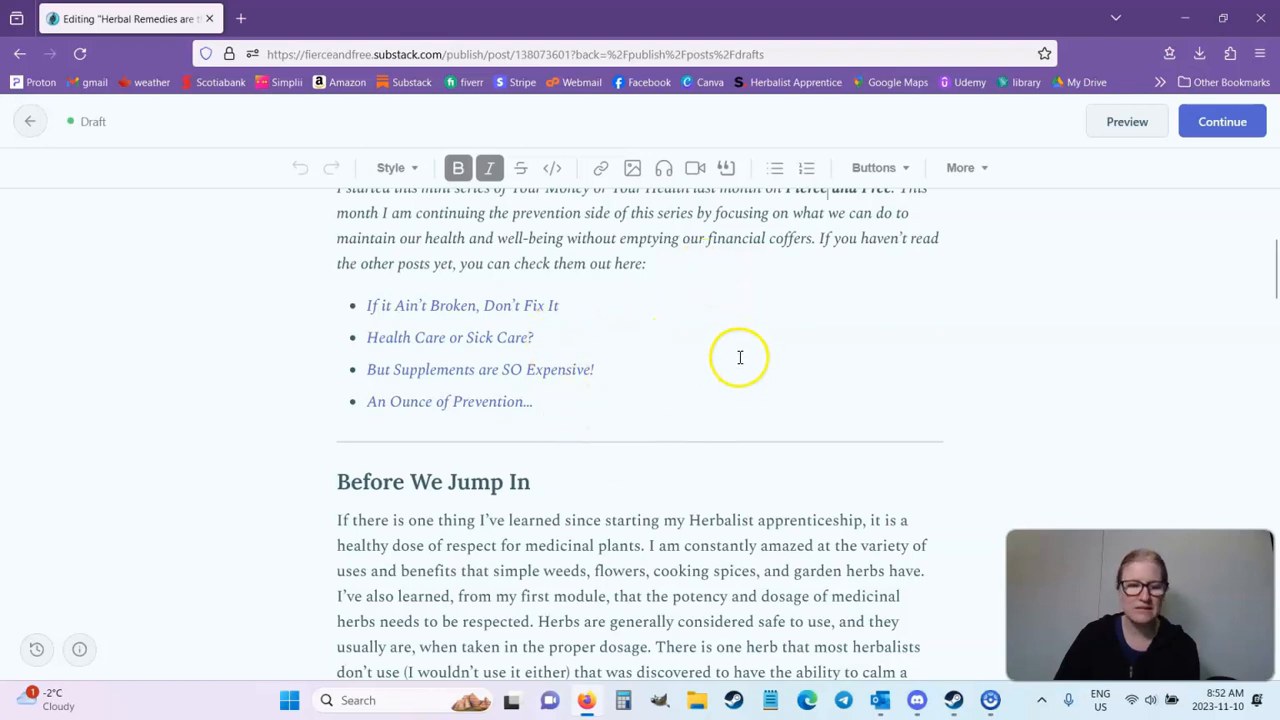
scroll(491, 371, "up", 4)
scroll(625, 450, "down", 4)
scroll(622, 445, "down", 3)
scroll(543, 408, "up", 2)
scroll(491, 357, "down", 2)
scroll(620, 485, "down", 5)
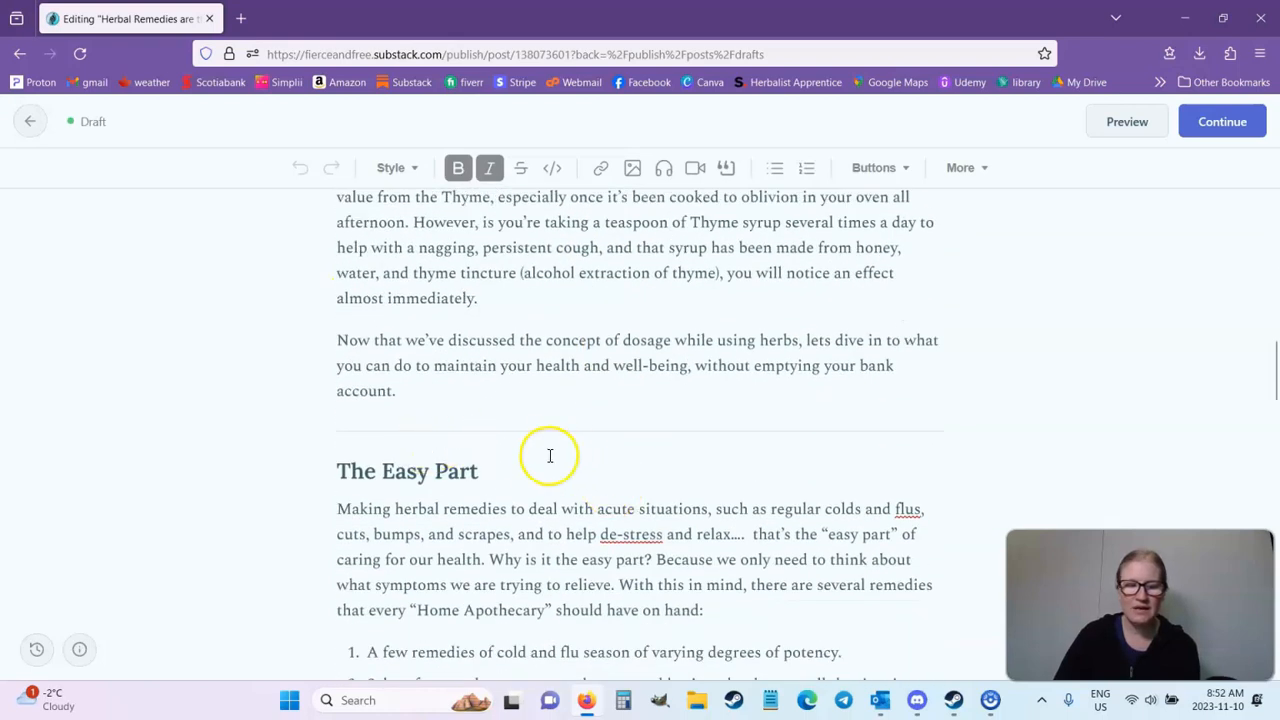
scroll(714, 449, "down", 5)
scroll(523, 409, "up", 3)
scroll(563, 465, "down", 1)
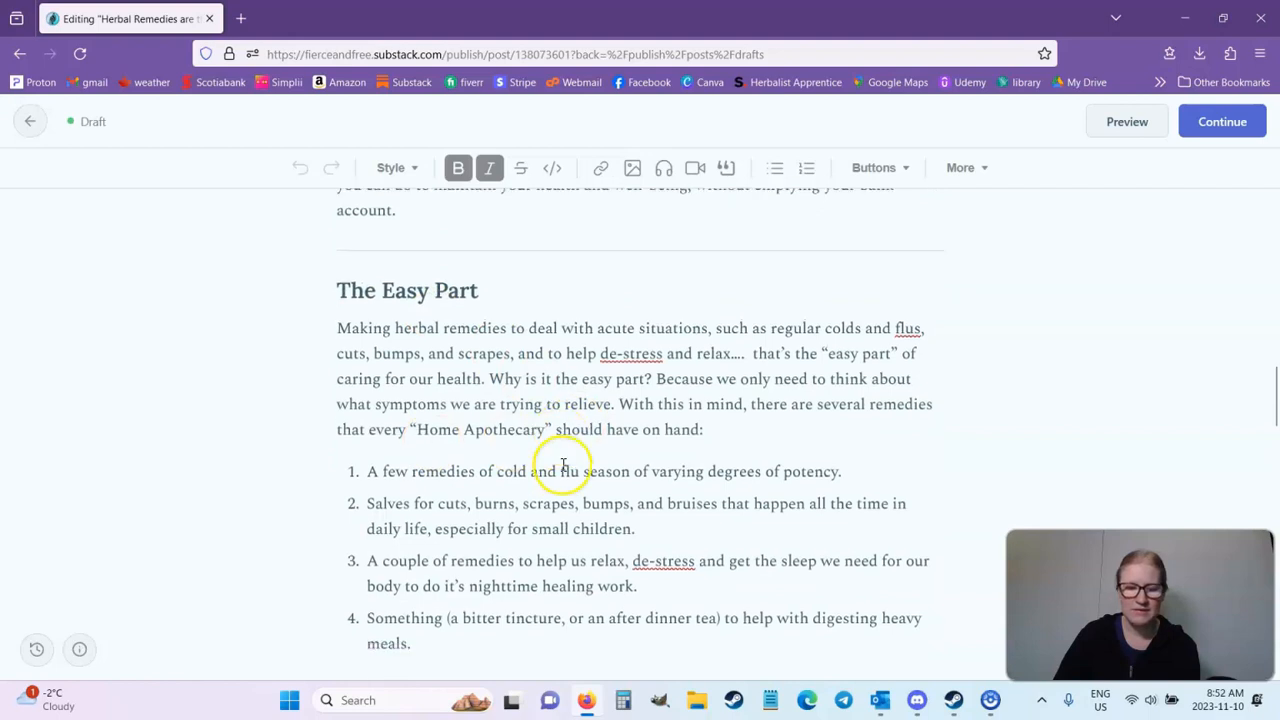
scroll(563, 465, "down", 3)
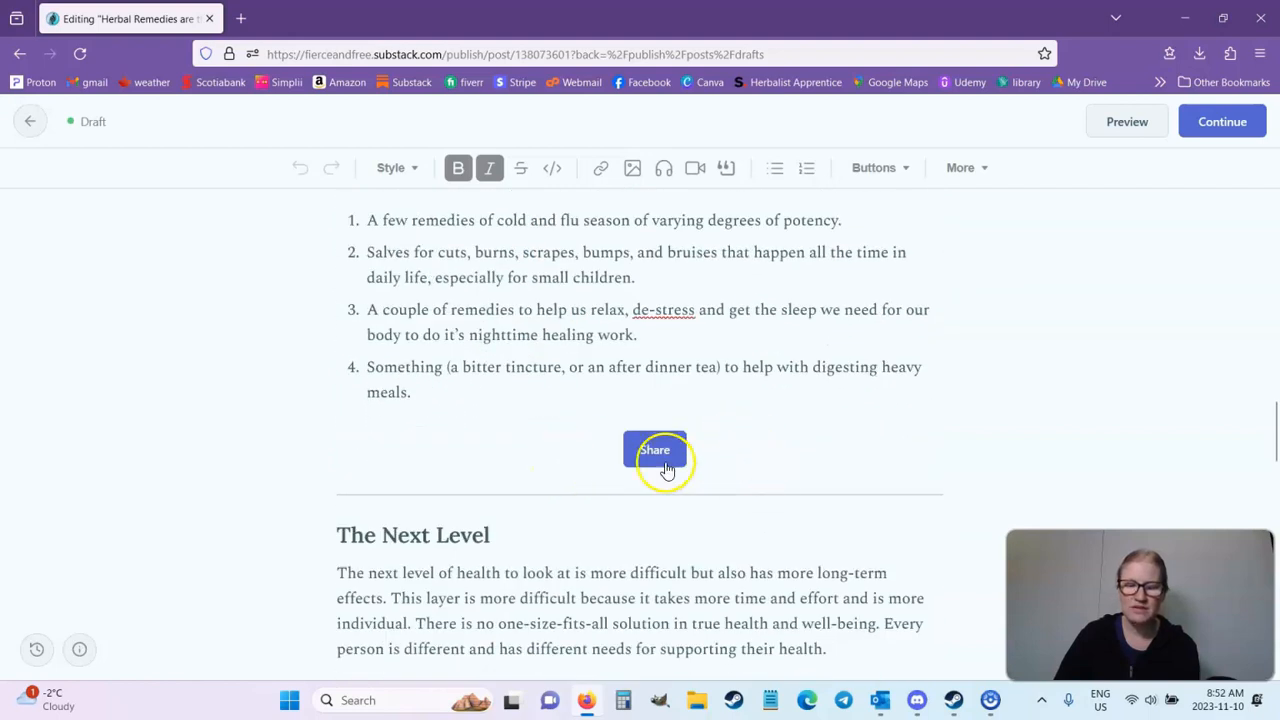
View the button types available, and examine the rest of the post body from The Next Level section and its image to the closing buttons.
left_click(893, 174)
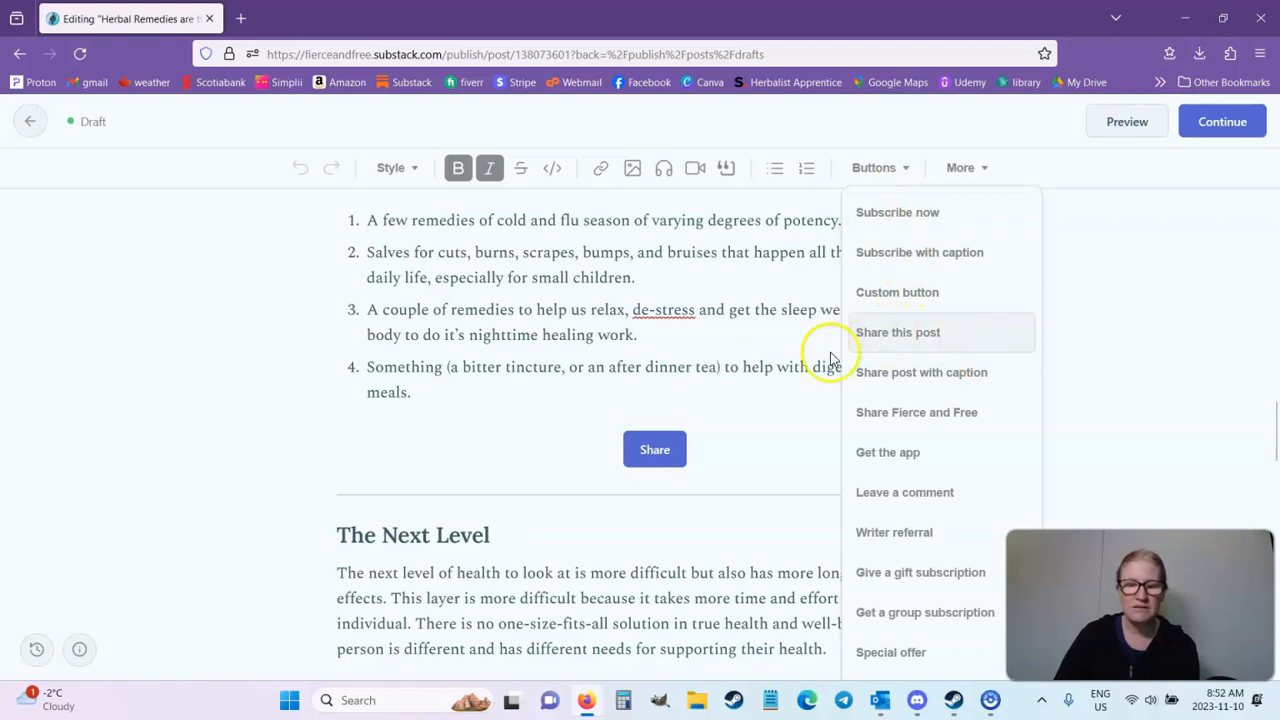
left_click(768, 362)
scroll(771, 365, "down", 3)
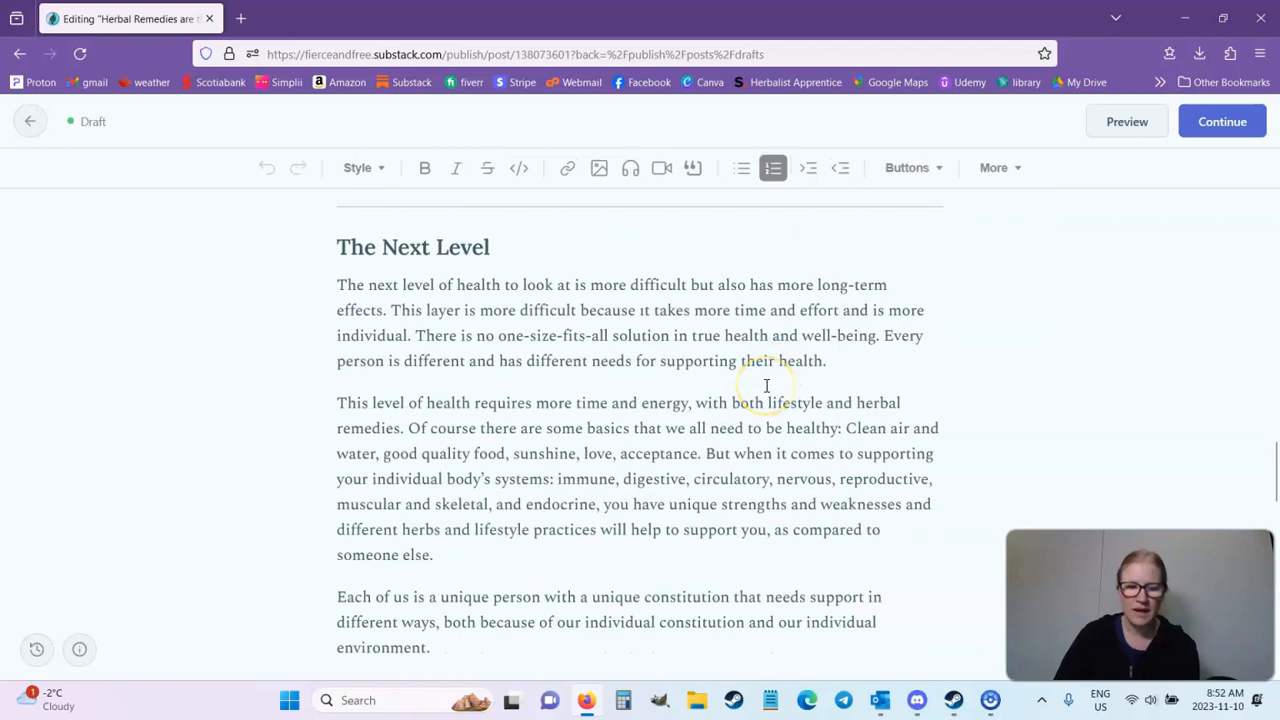
scroll(767, 385, "down", 5)
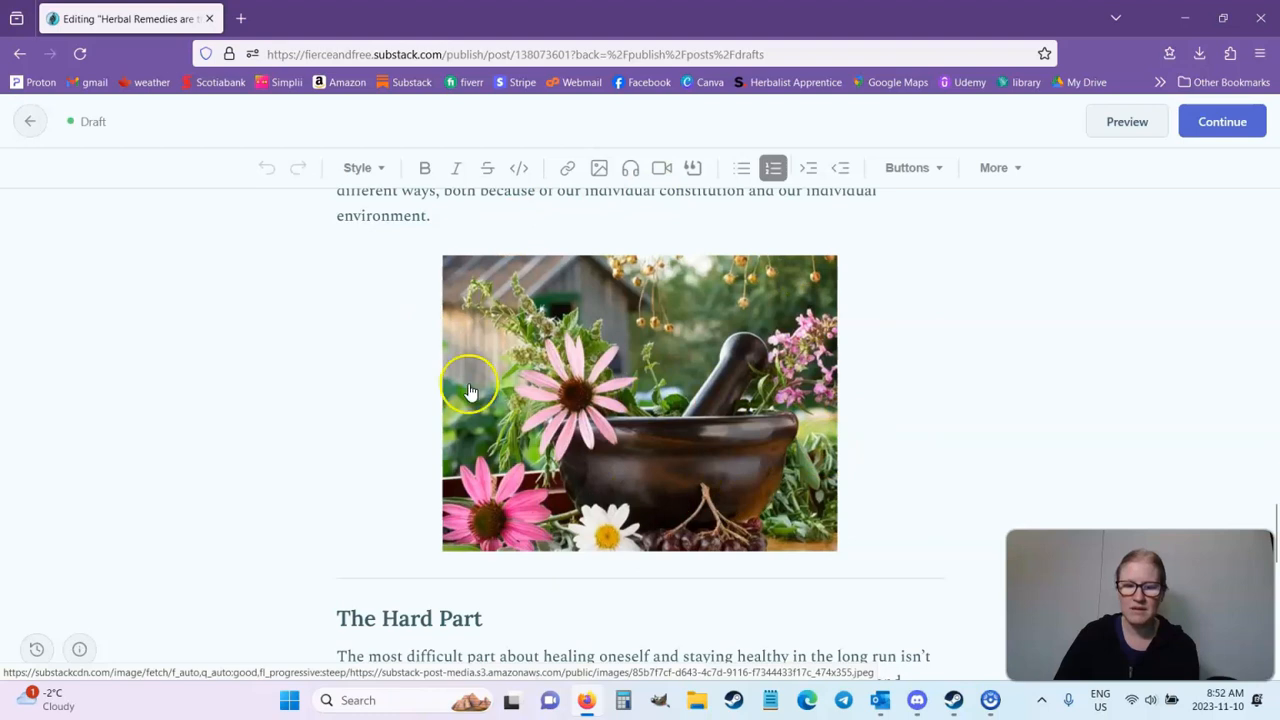
scroll(847, 398, "down", 1)
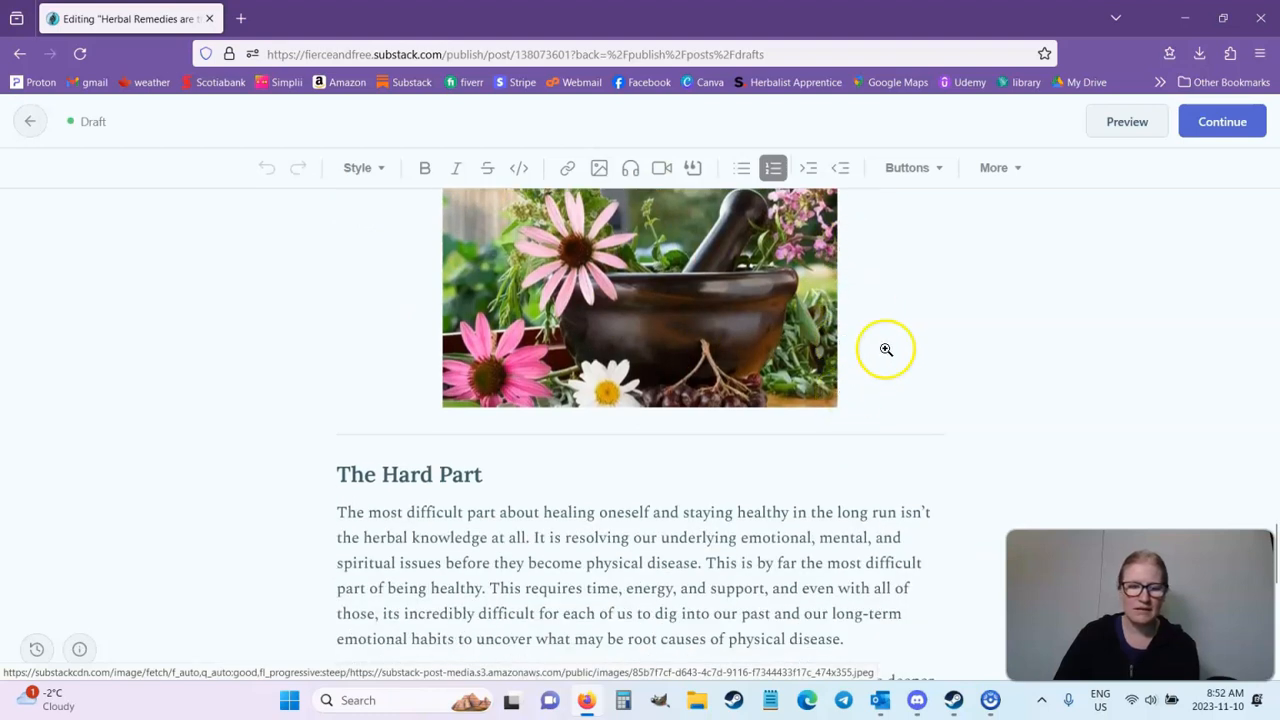
scroll(886, 349, "up", 1)
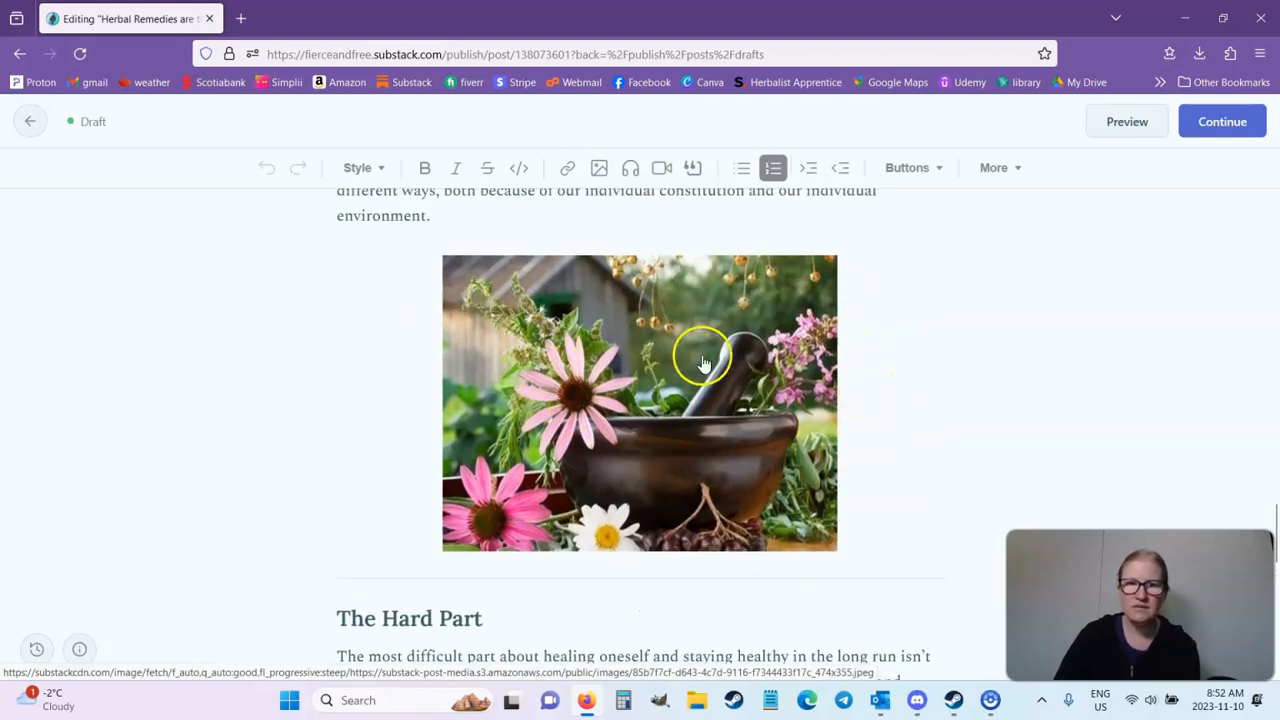
scroll(757, 408, "up", 4)
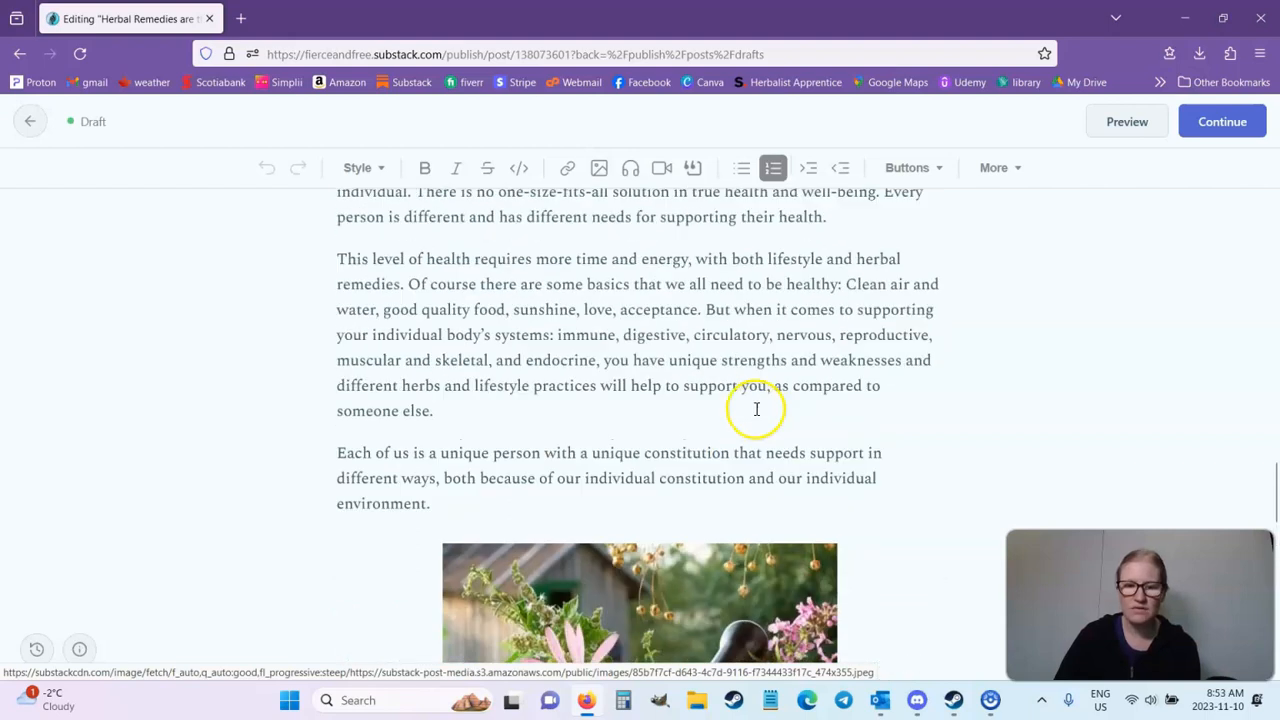
scroll(750, 449, "down", 4)
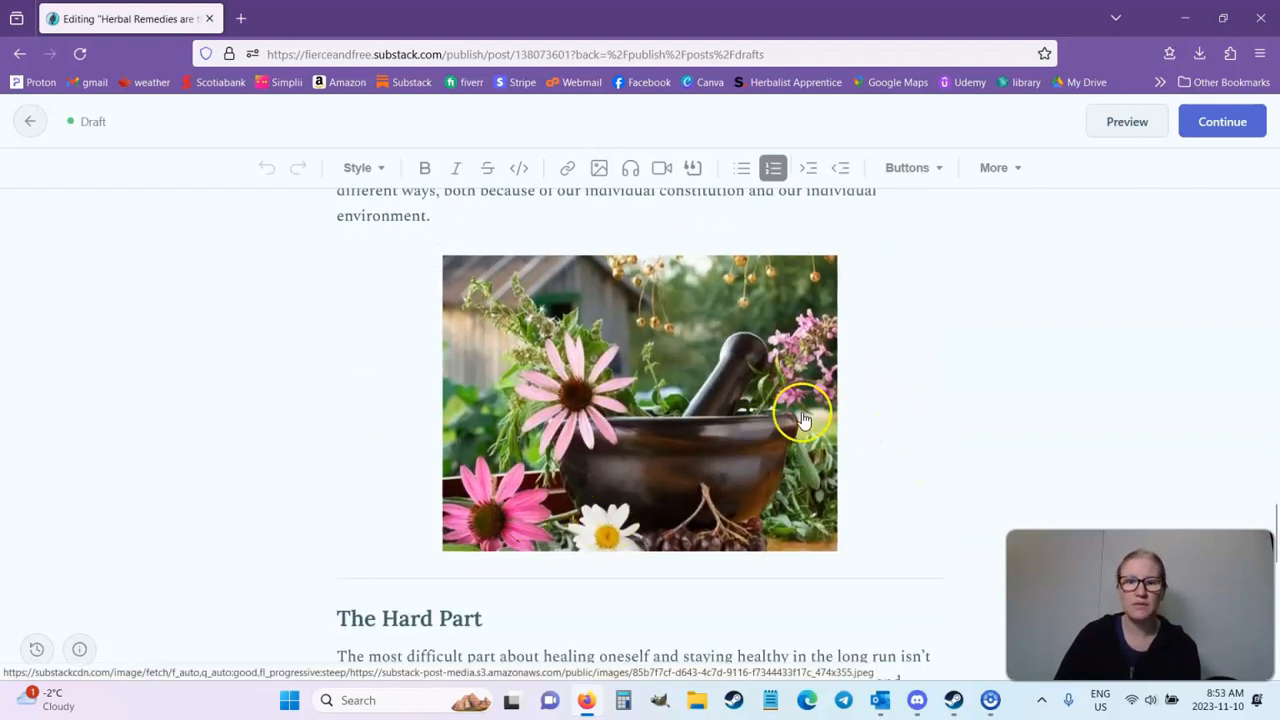
scroll(828, 430, "down", 1)
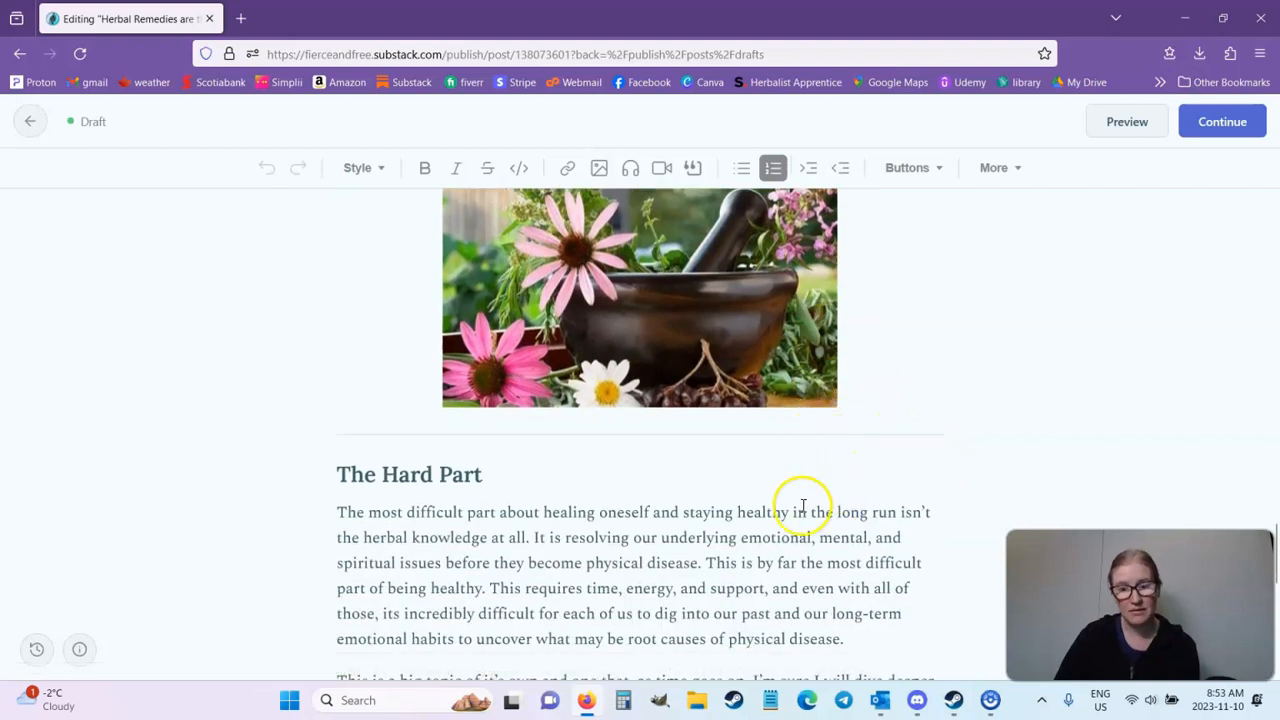
scroll(586, 509, "down", 1)
scroll(502, 509, "down", 2)
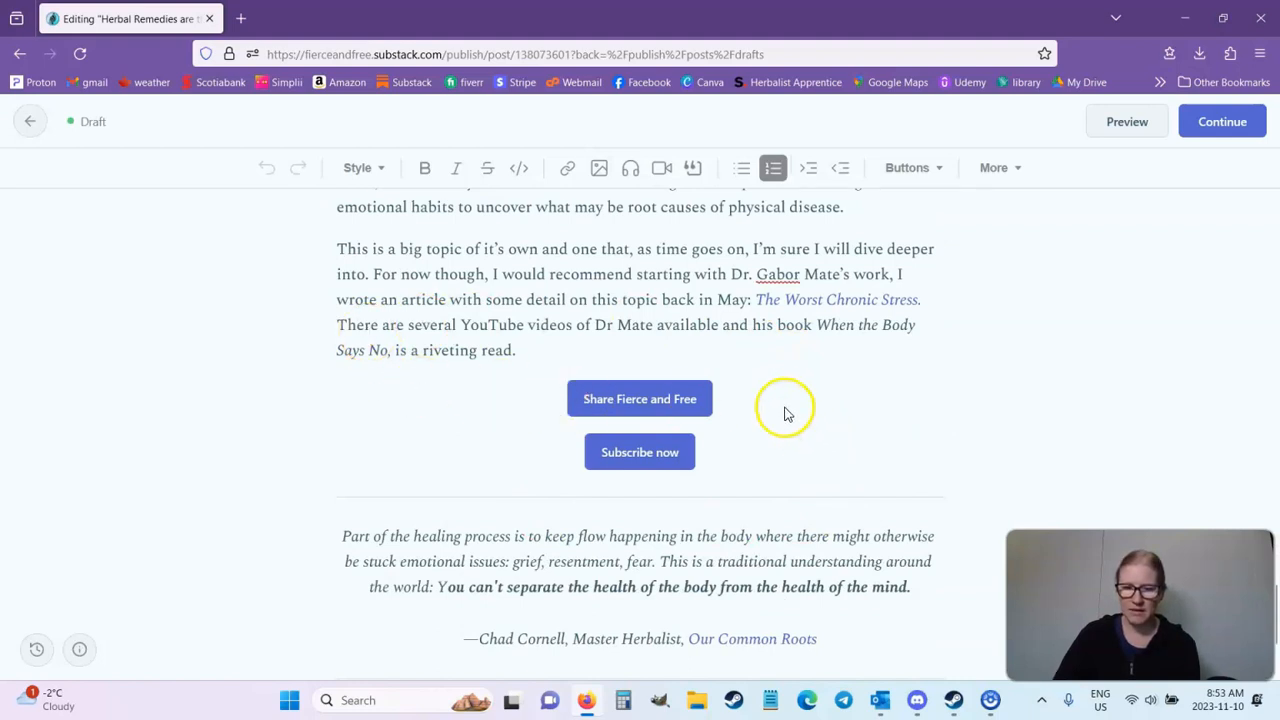
View the button types again beside the Share Fierce and Free and Subscribe now buttons, and inspect the closing quotation without adding one.
left_click(918, 170)
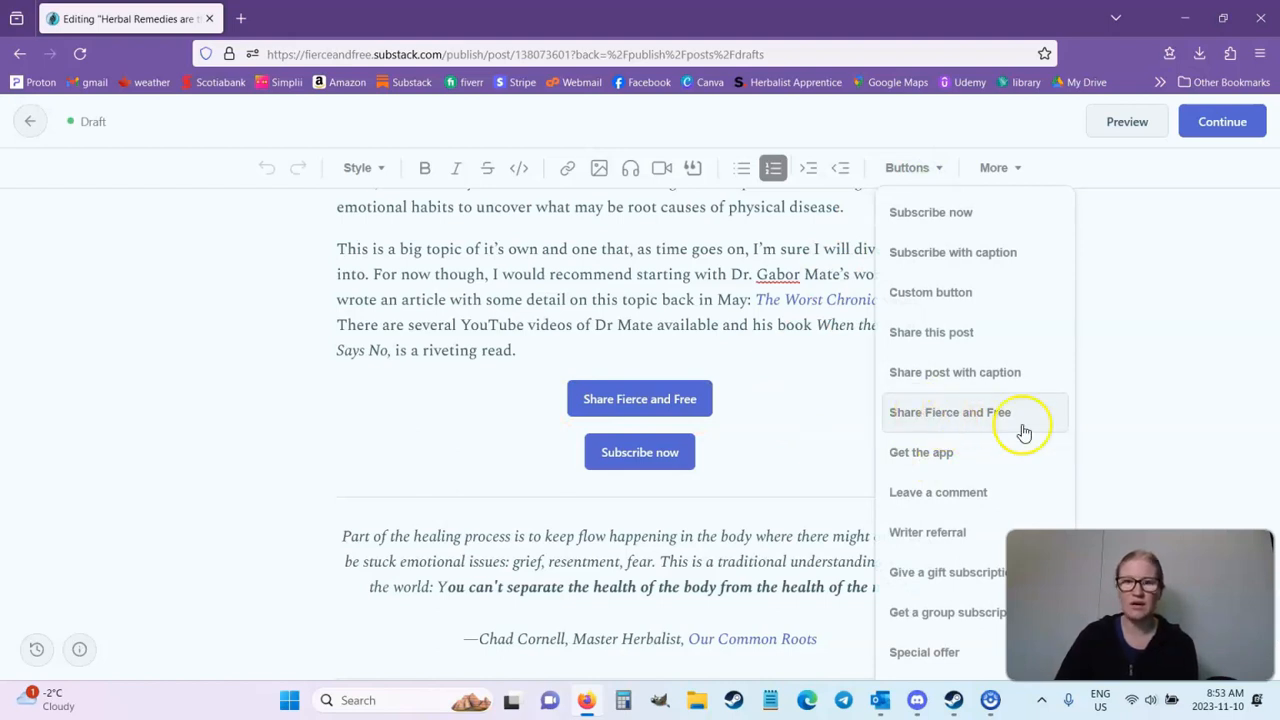
left_click(808, 274)
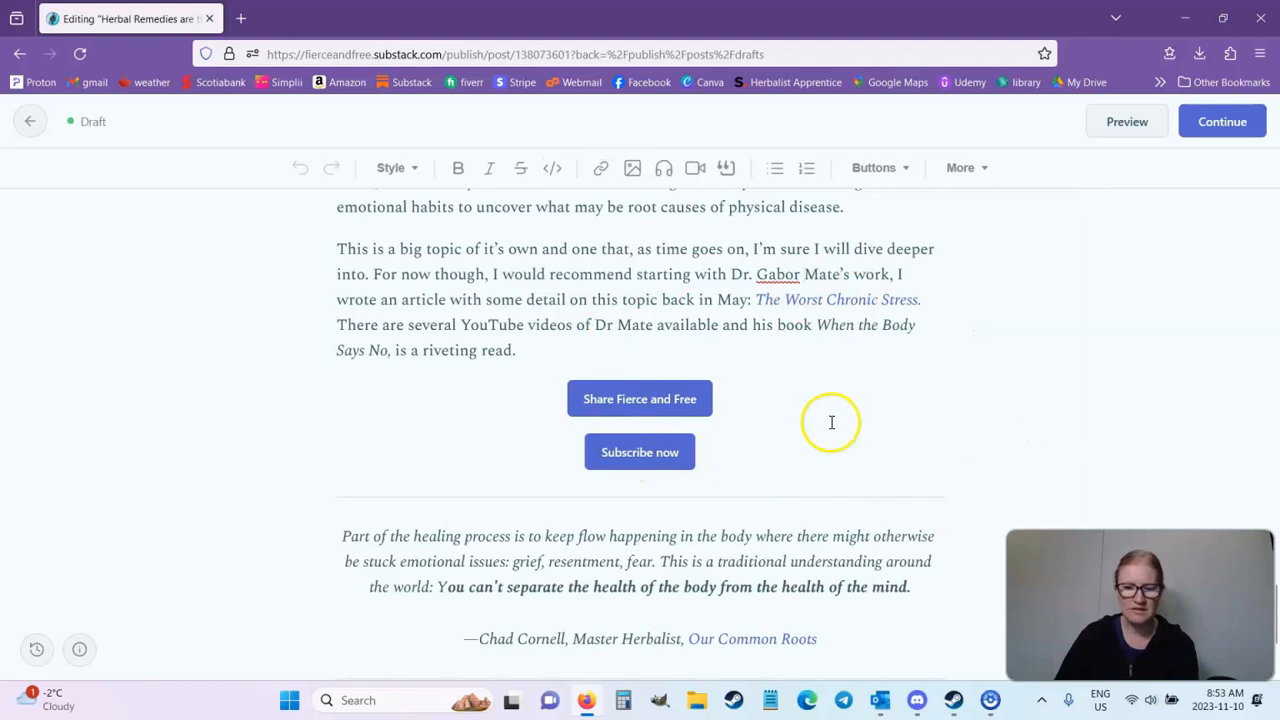
scroll(830, 421, "down", 3)
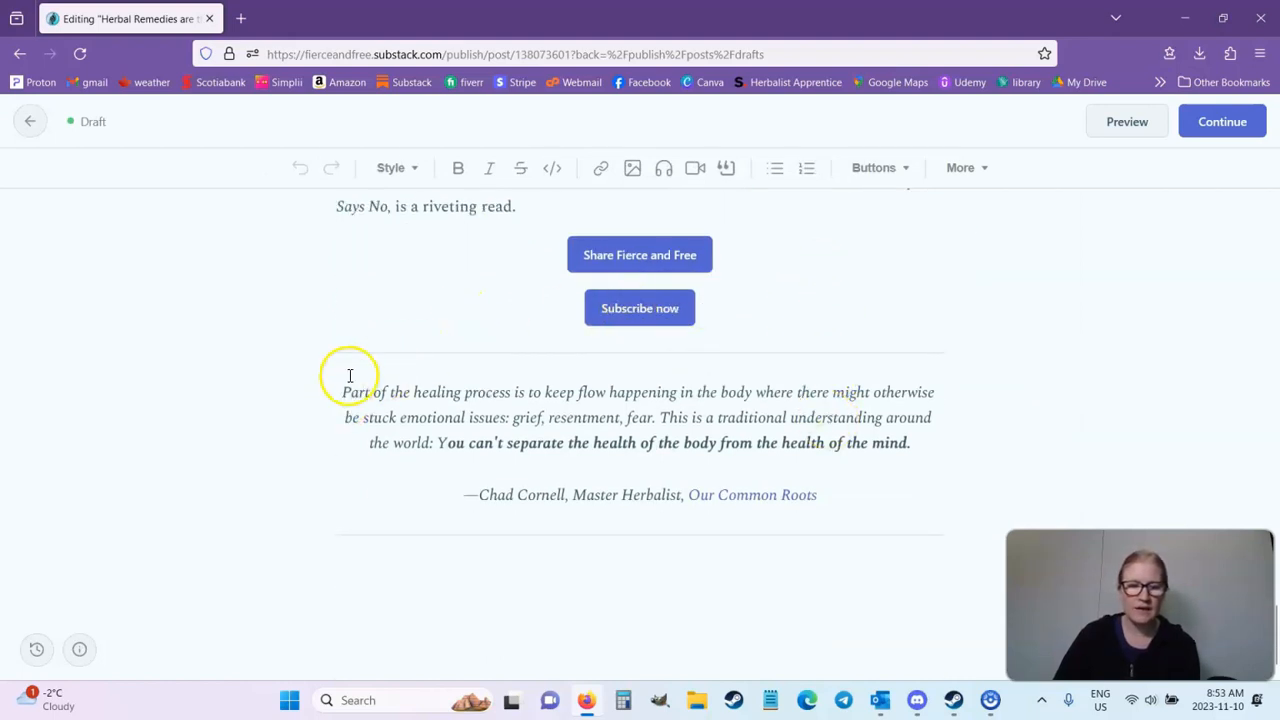
Change the closing quotation about the healing process from a pull quote to a block quote.
left_click(755, 393)
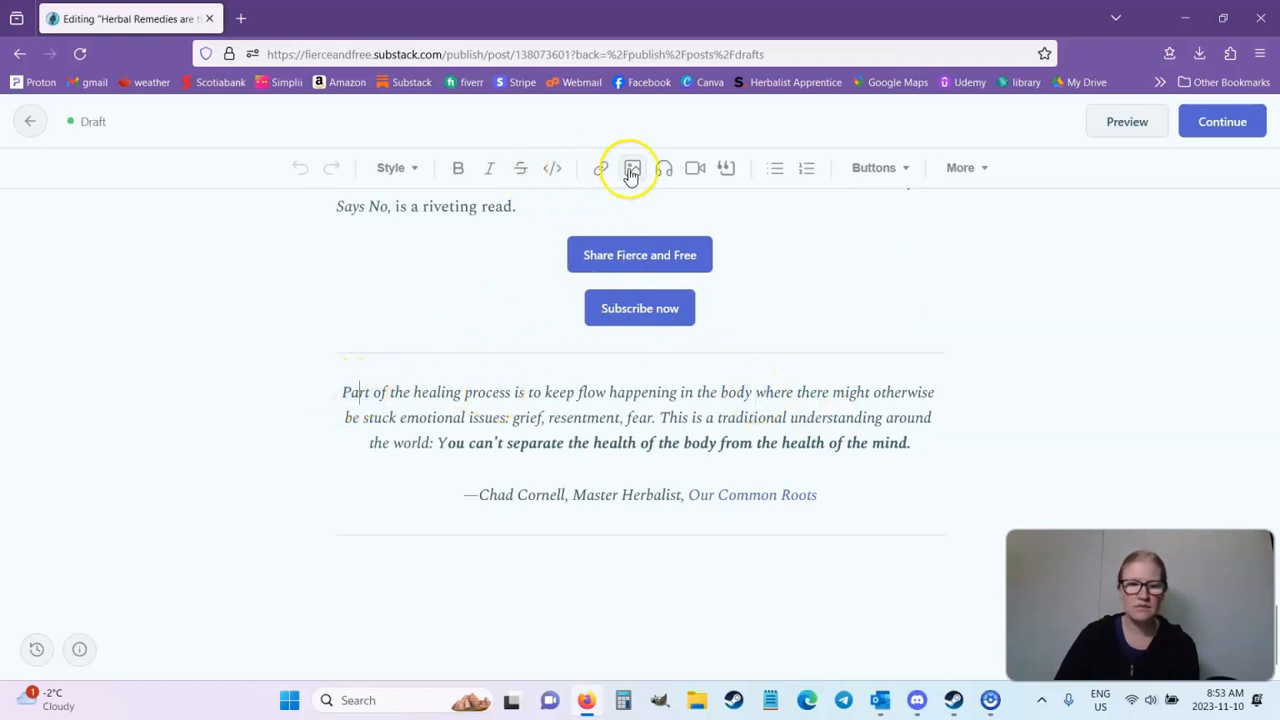
left_click(726, 168)
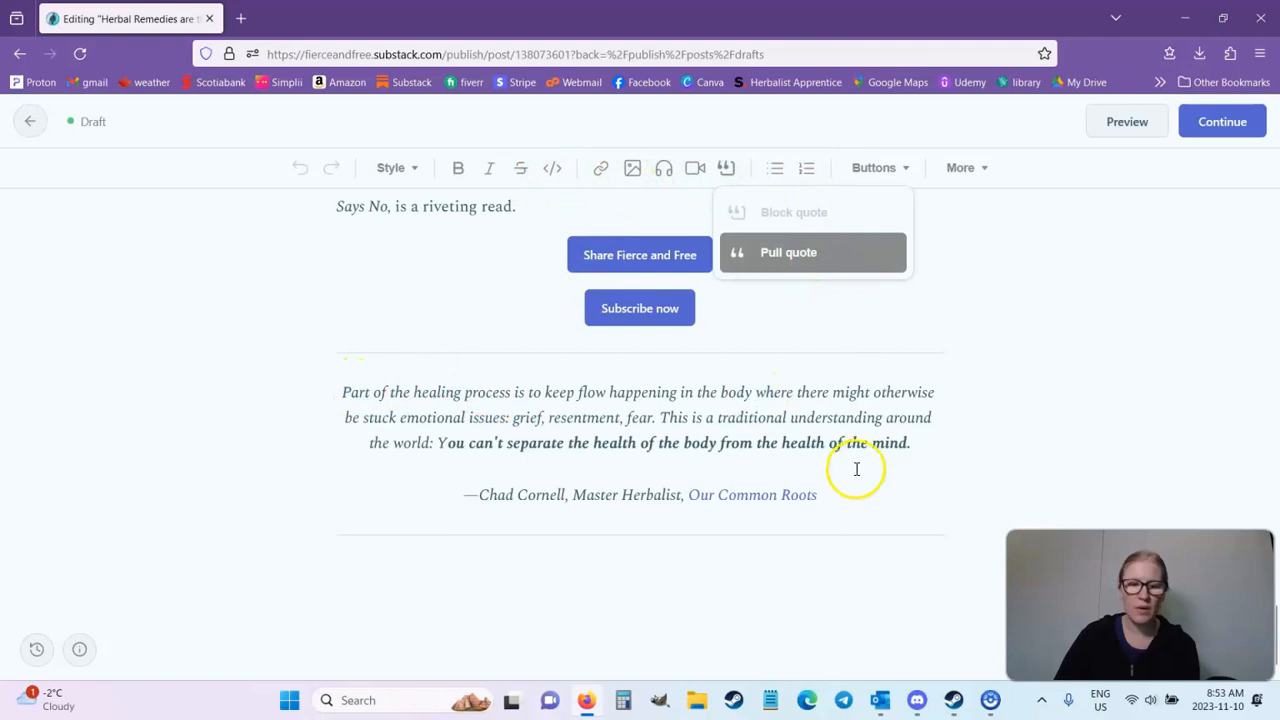
left_click(845, 260)
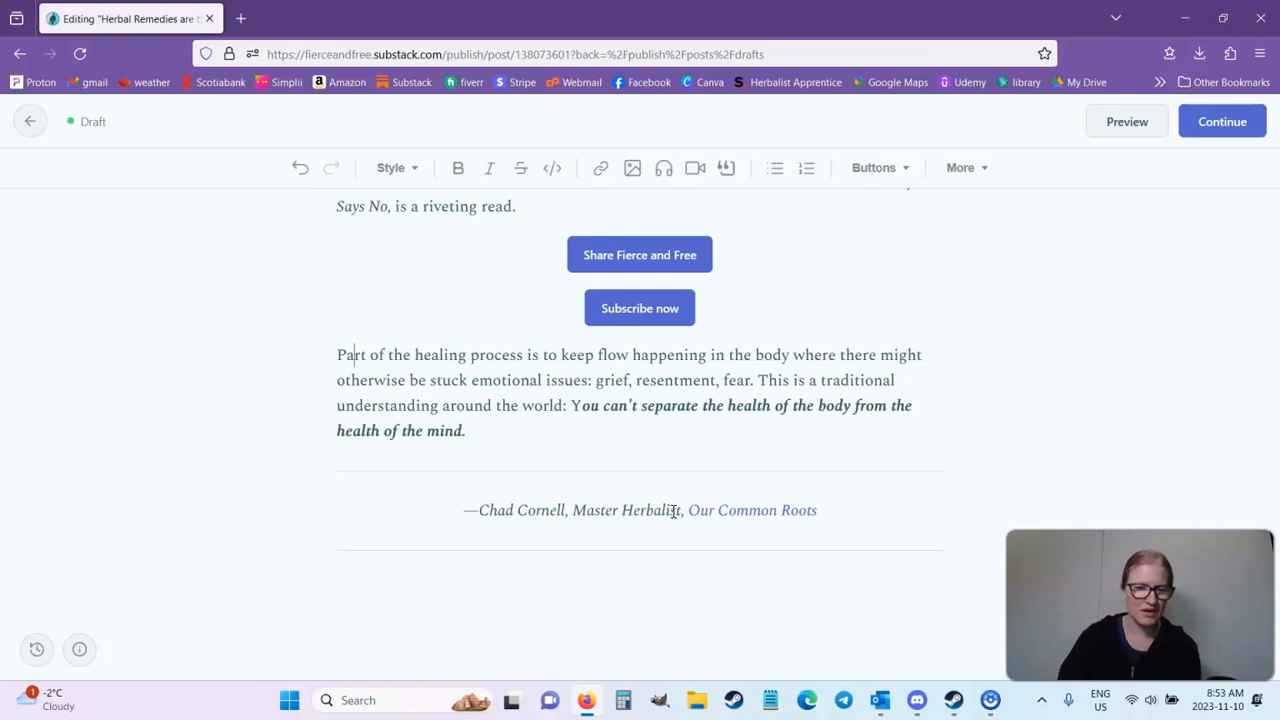
left_click(726, 168)
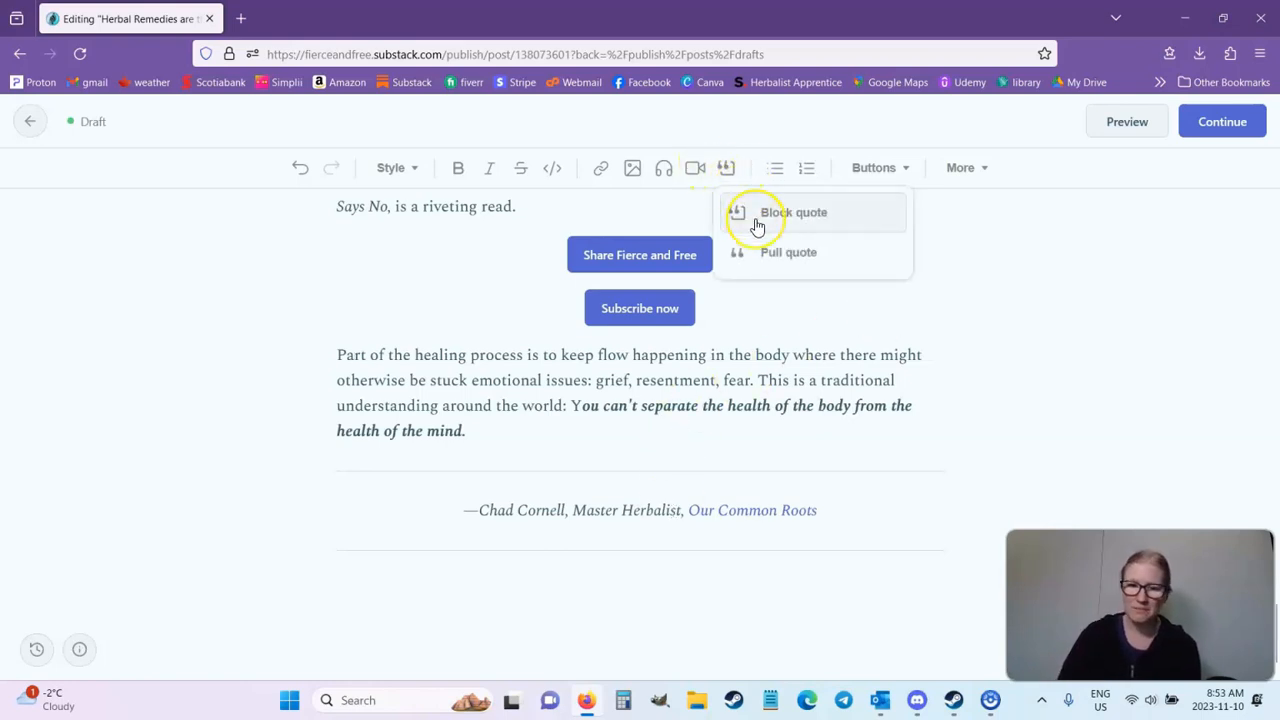
left_click(756, 224)
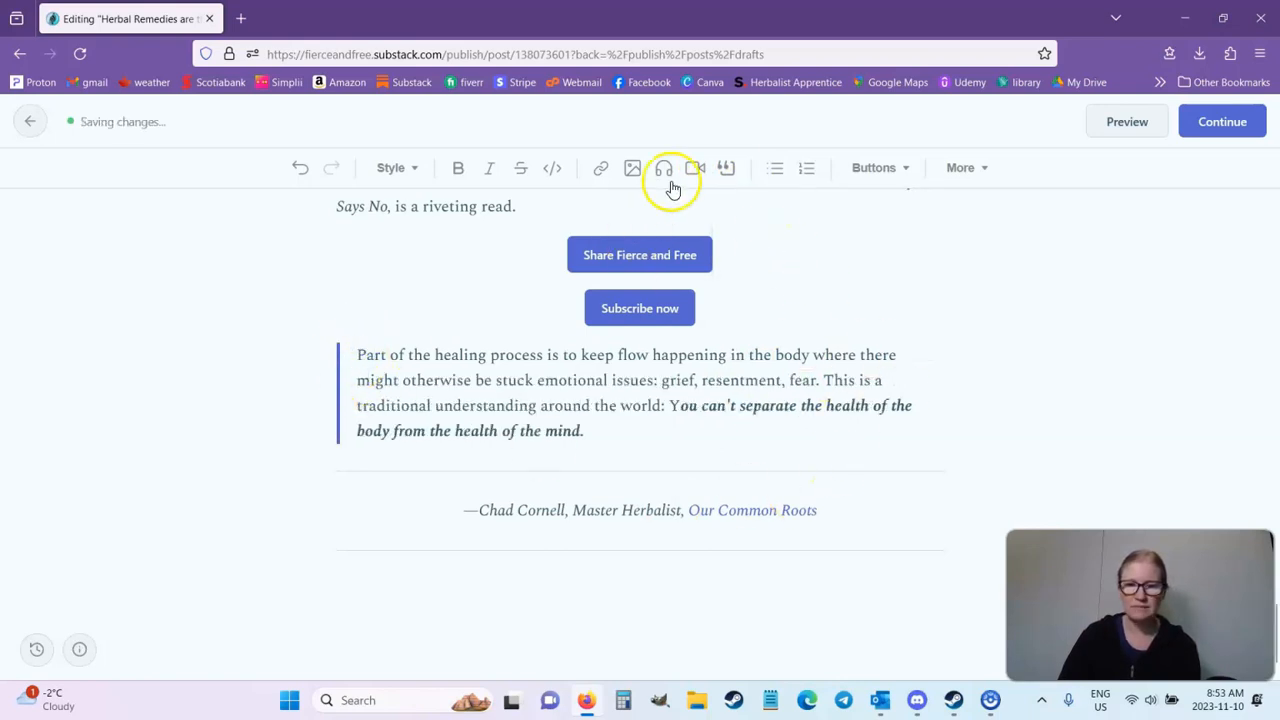
Turn the closing quotation back into a pull quote and rejoin it with its attribution line.
left_click(731, 165)
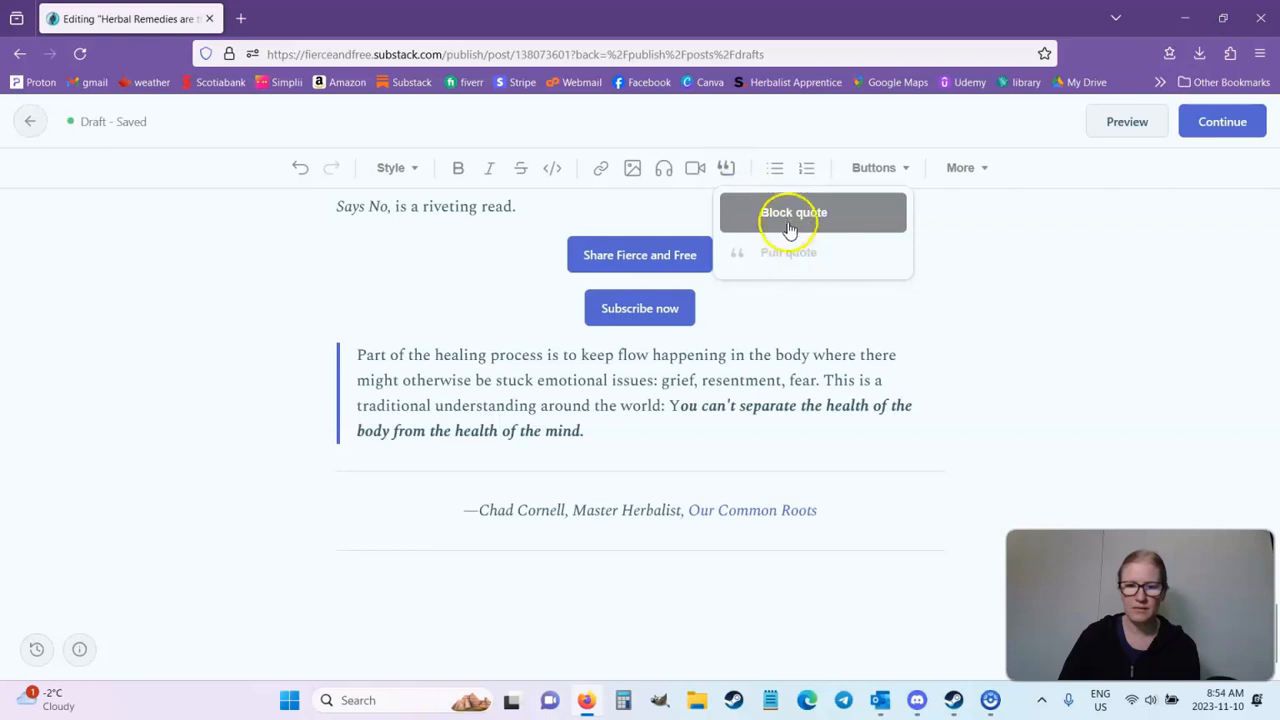
left_click(729, 166)
left_click(730, 168)
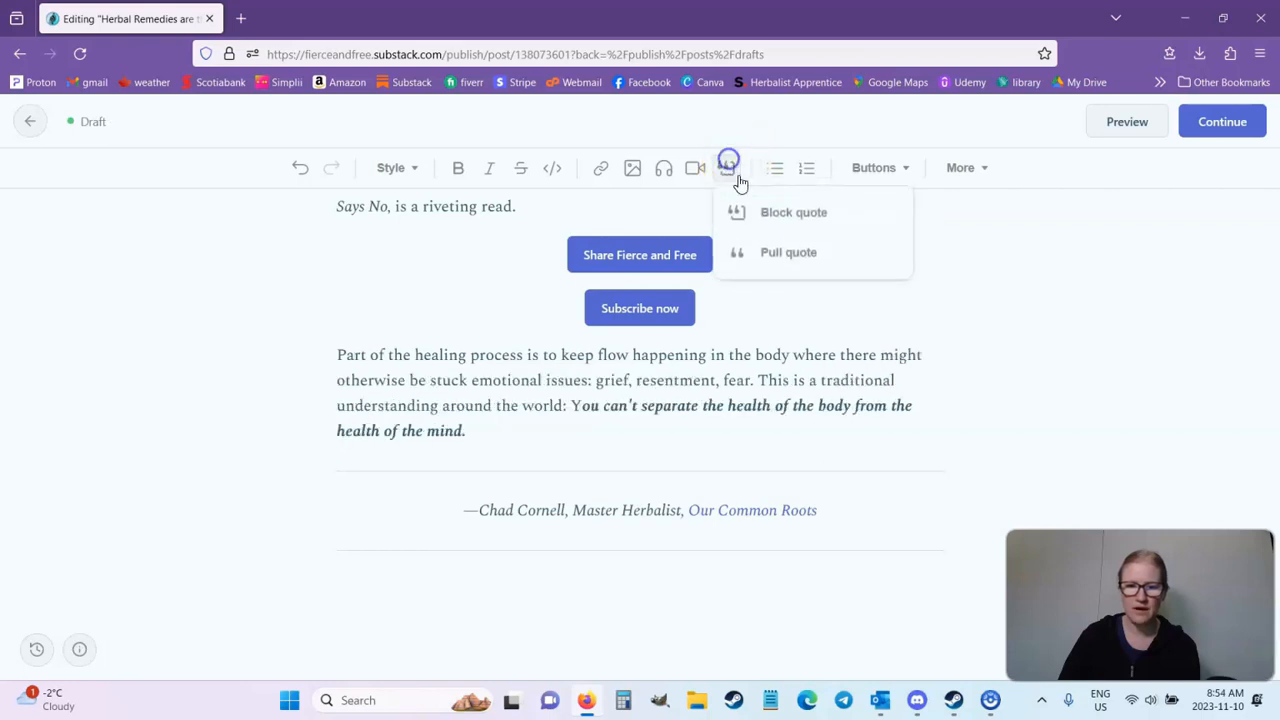
left_click(764, 258)
left_click(461, 545)
key("BackSpace")
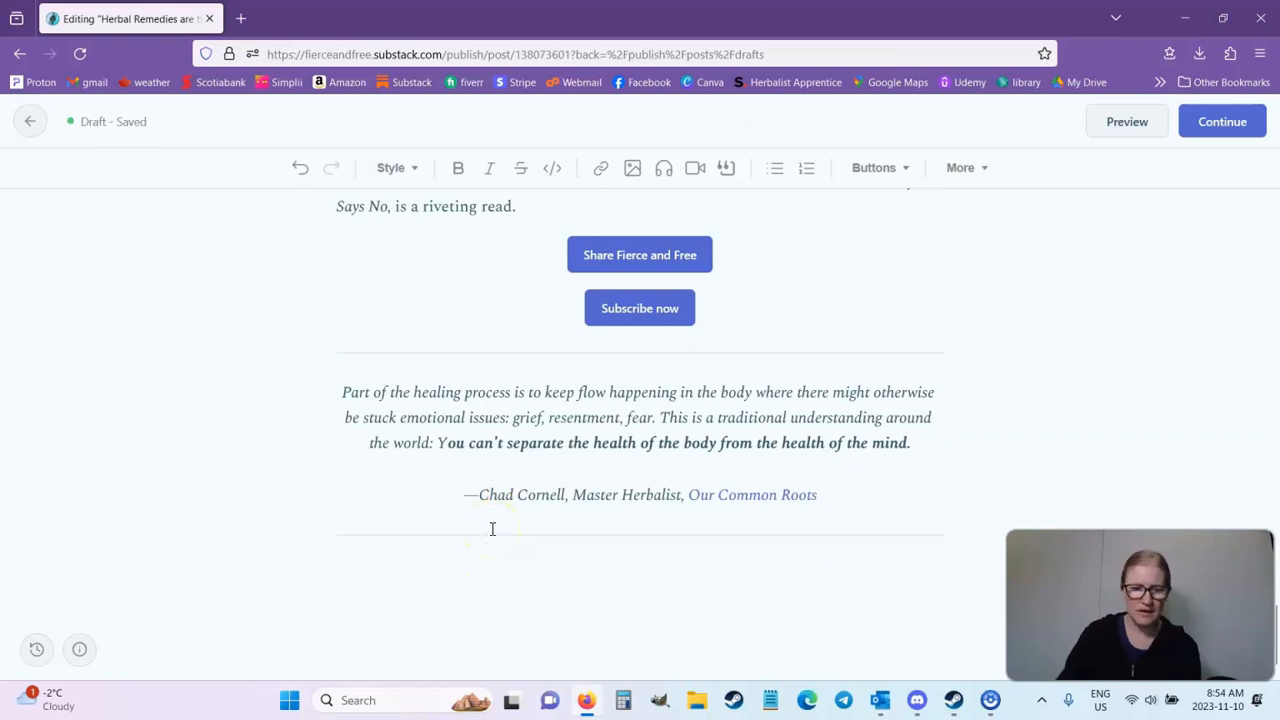
left_click(880, 489)
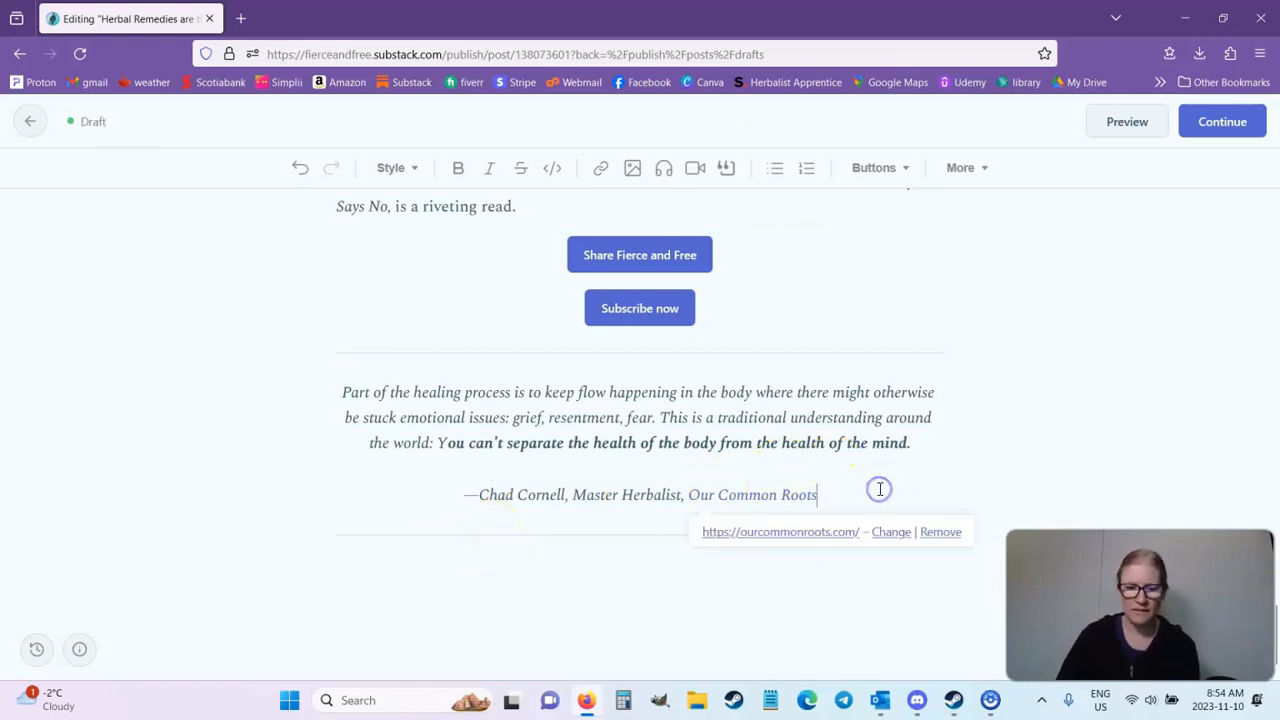
left_click(848, 432)
View the additional blocks that can be inserted into the post, from Divider and Poetry block to Paywall and Poll.
scroll(952, 430, "up", 20)
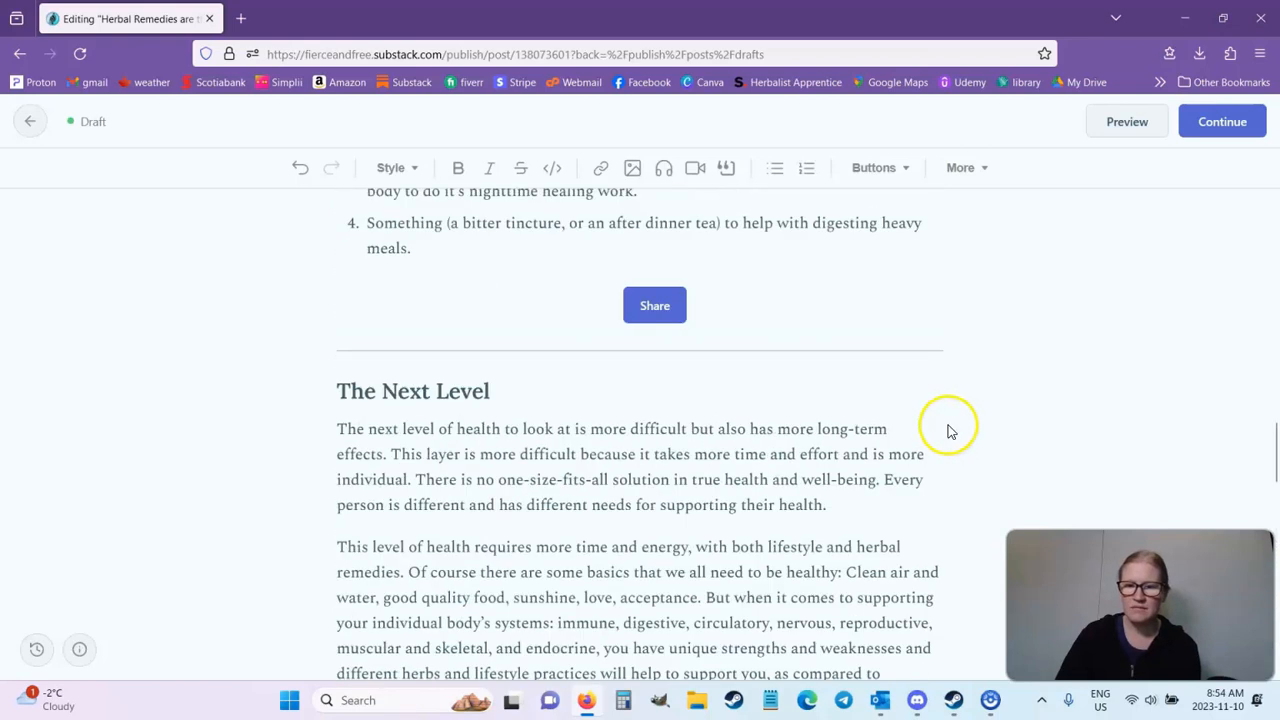
scroll(947, 430, "up", 8)
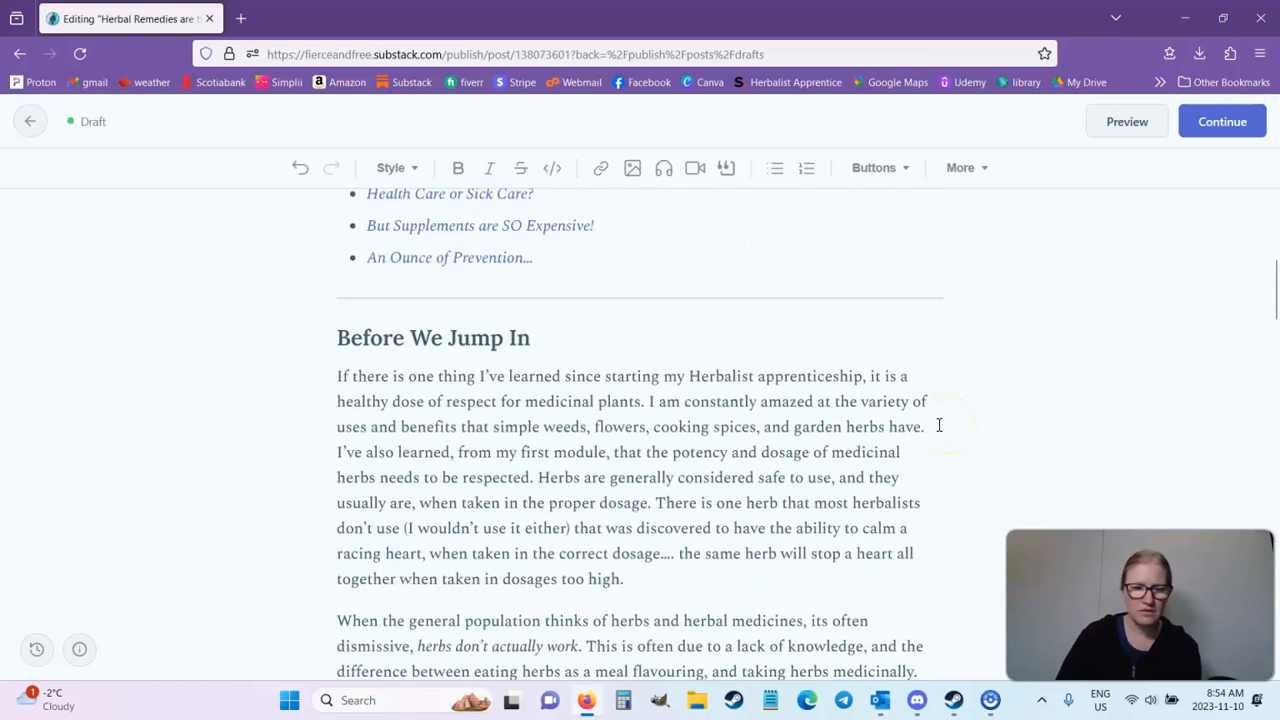
left_click(980, 167)
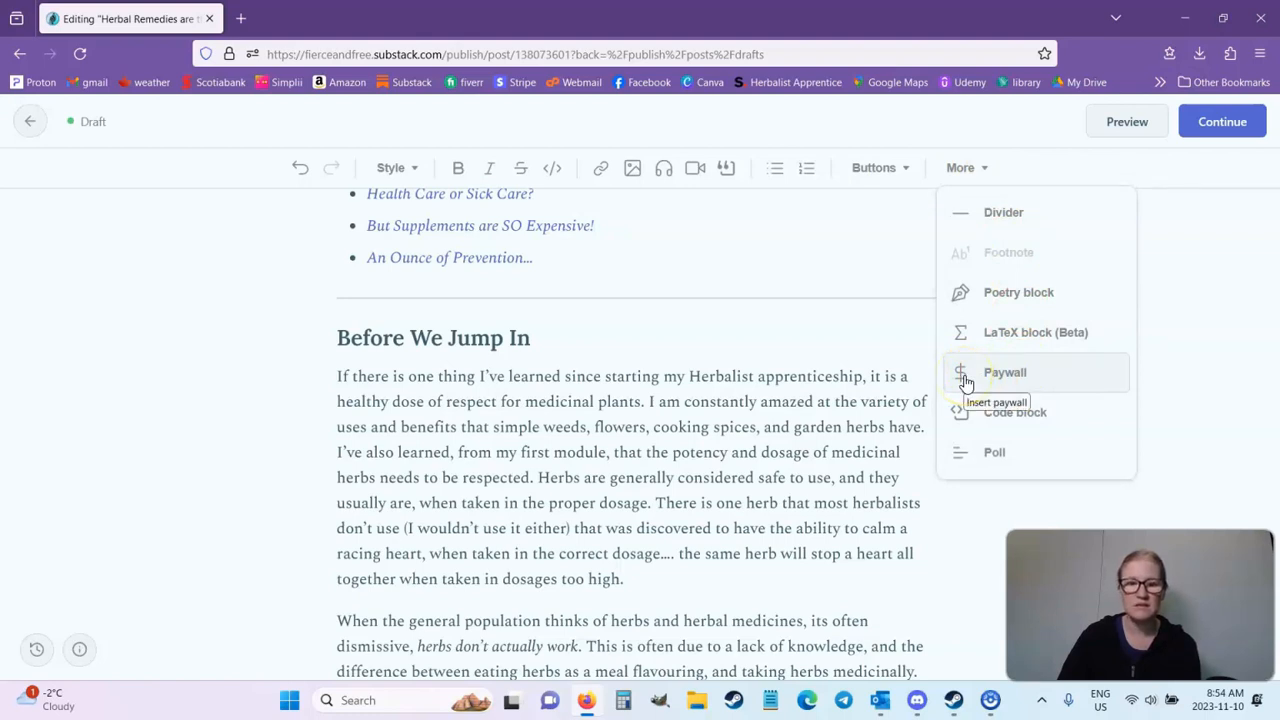
Insert a paywall after the first paragraph of the "Before We Jump In" section, and remove it again.
left_click(923, 531)
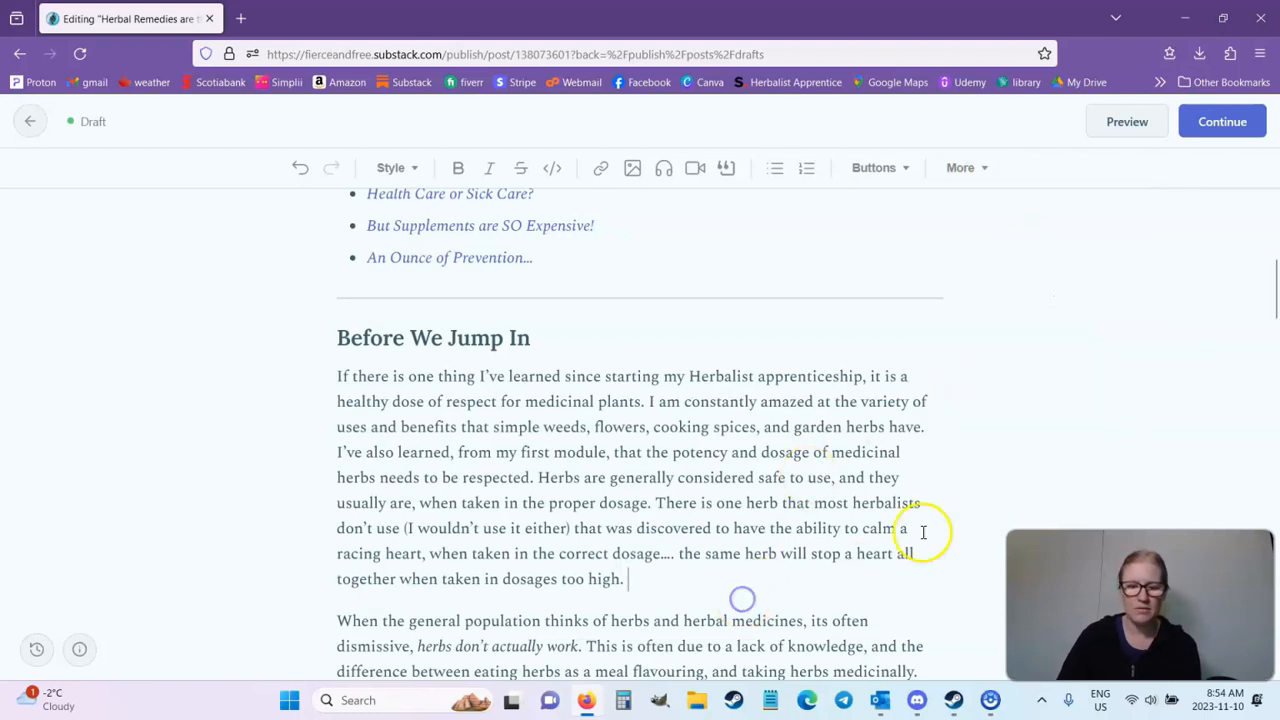
left_click(960, 167)
scroll(767, 366, "down", 1)
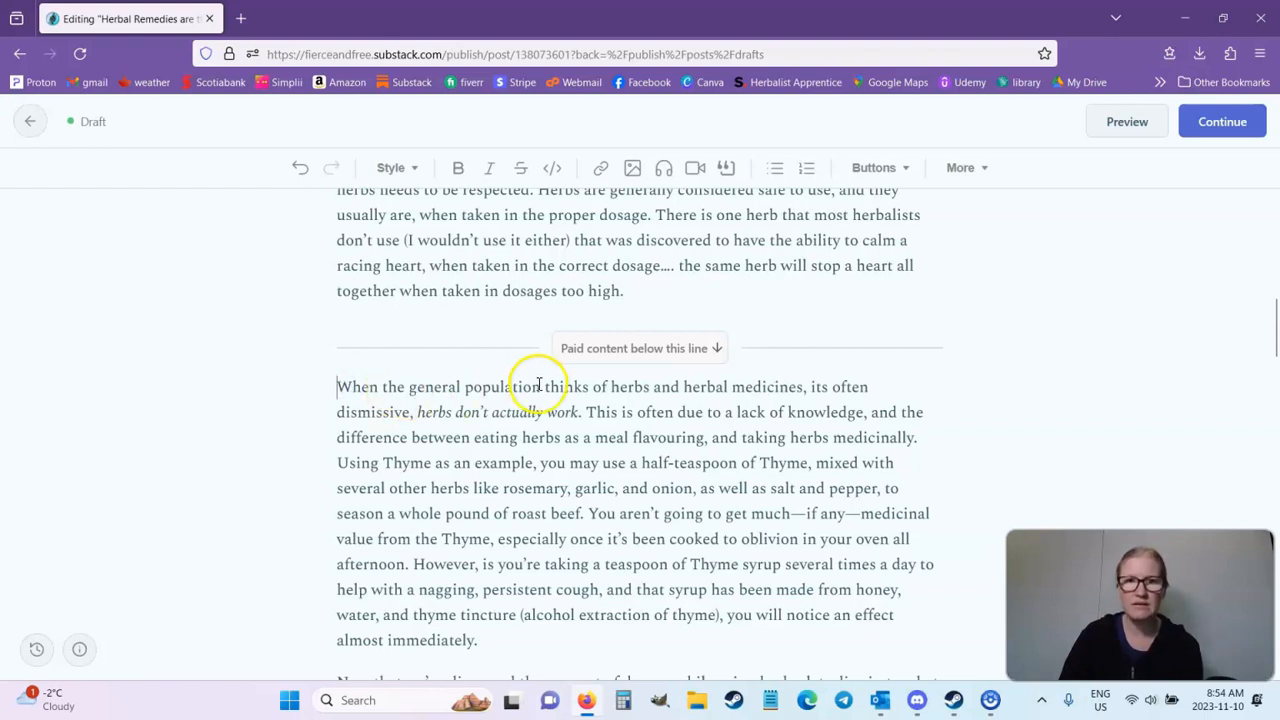
key("BackSpace")
scroll(971, 314, "up", 2)
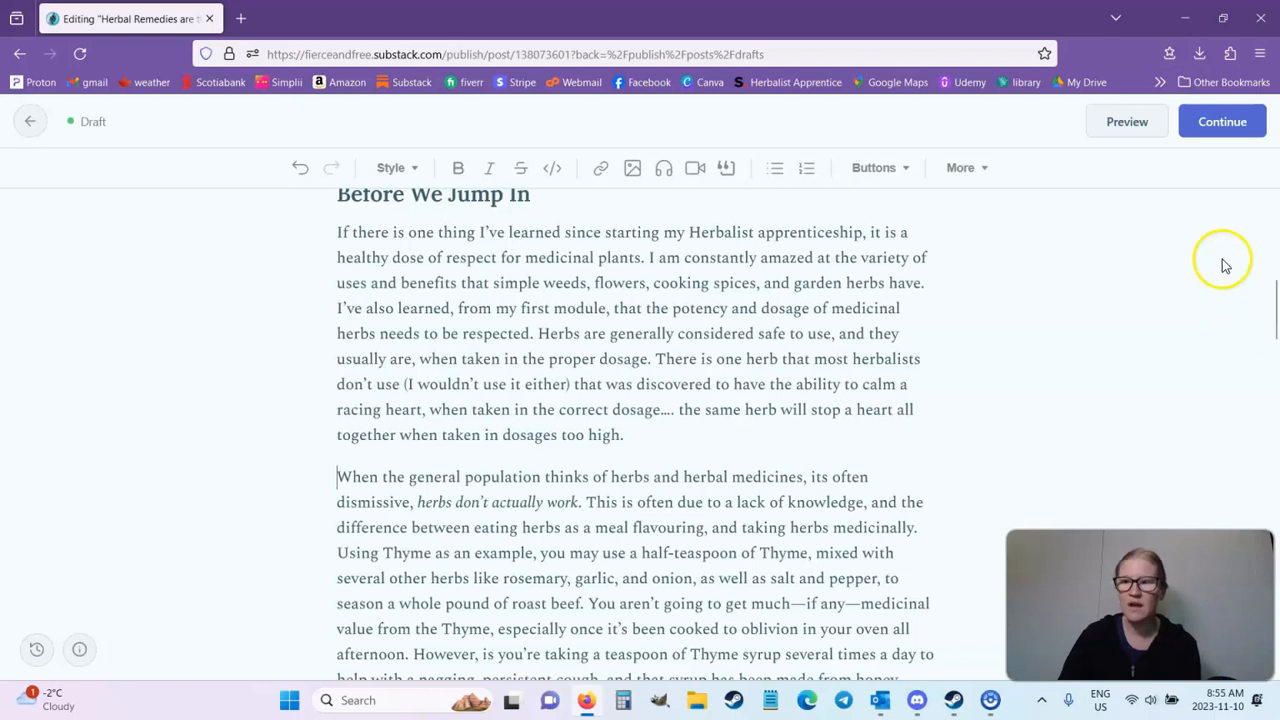
Continue from the draft to its post settings and set the post's audience to Everyone.
left_click(1213, 130)
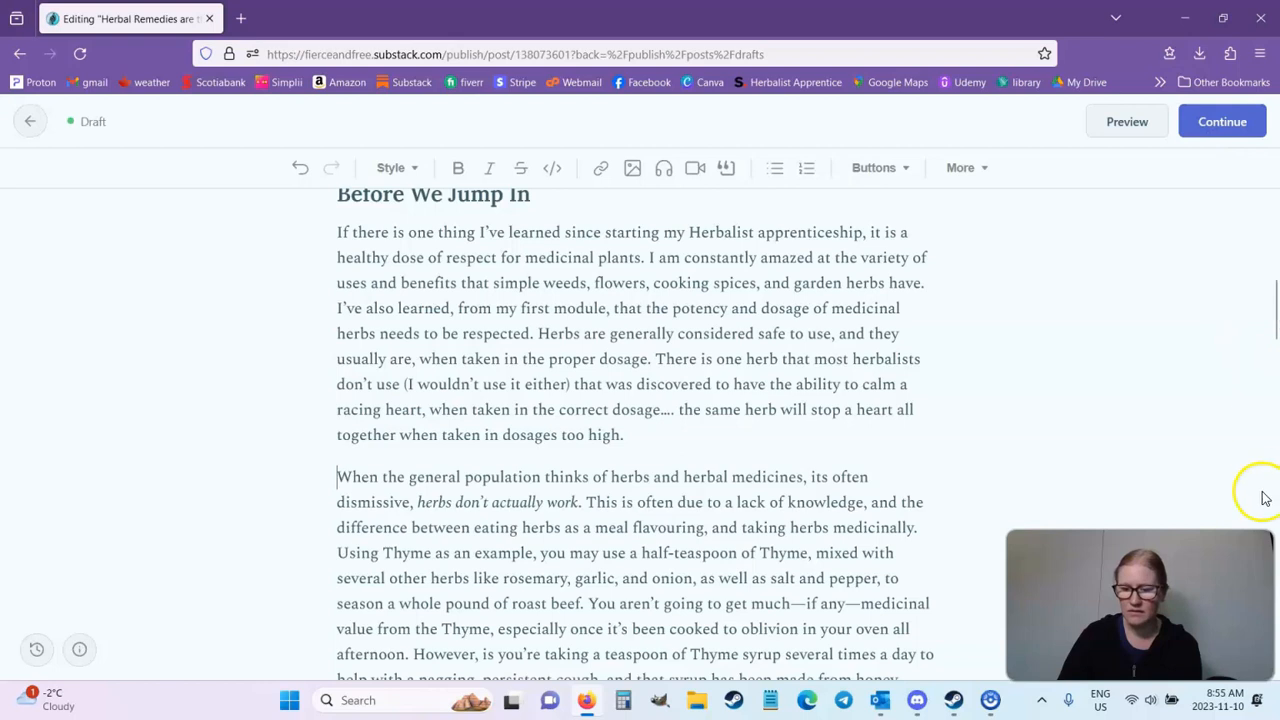
key("alt+Tab")
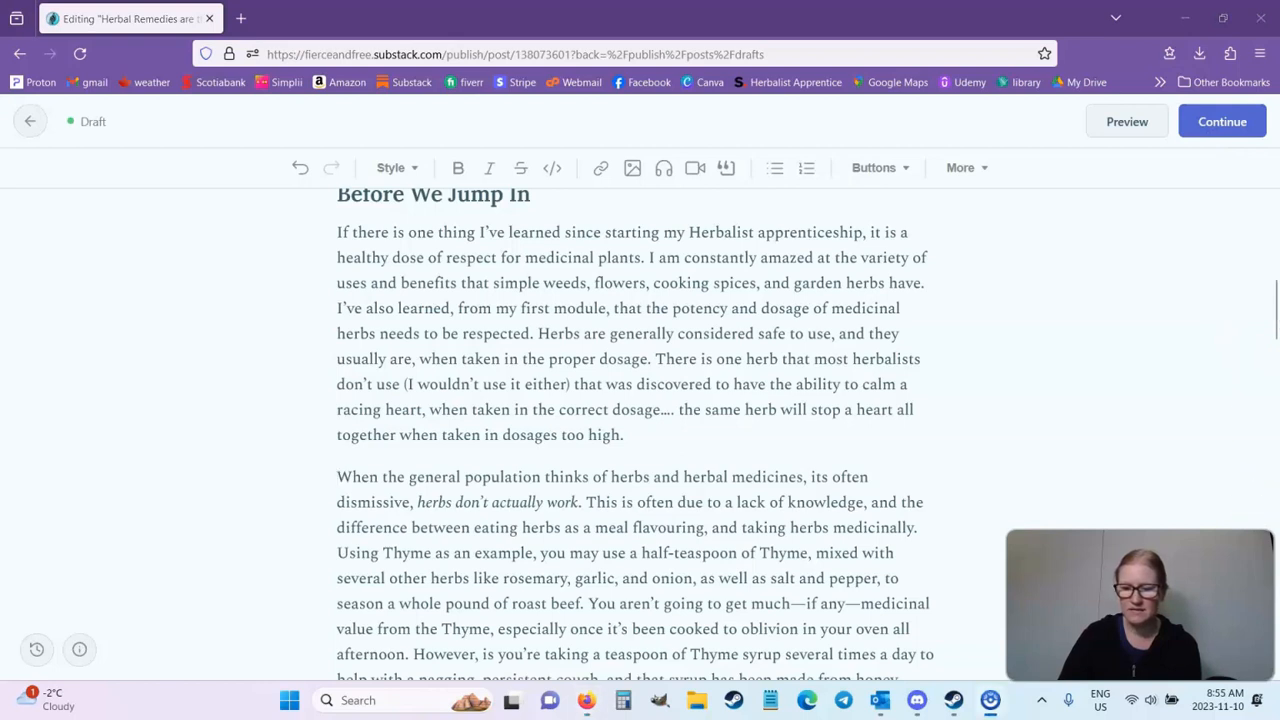
left_click_drag(1140, 606, 683, 527)
left_click(1210, 648)
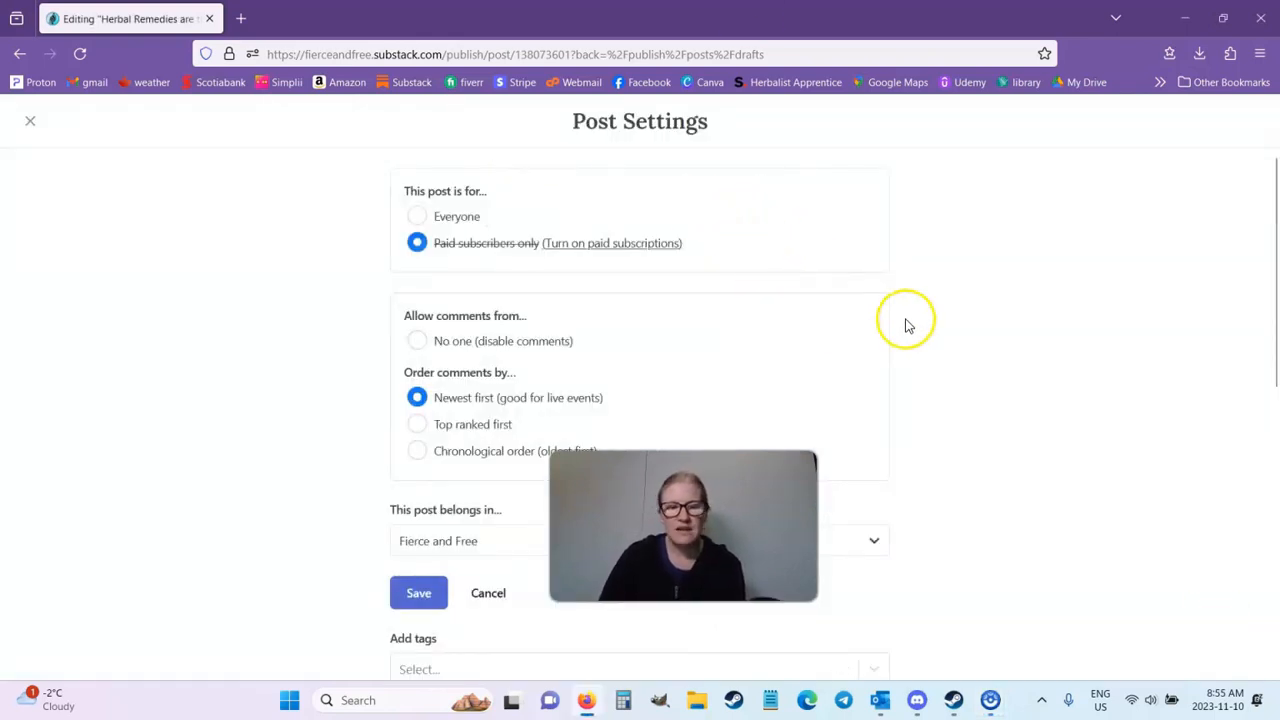
left_click(416, 216)
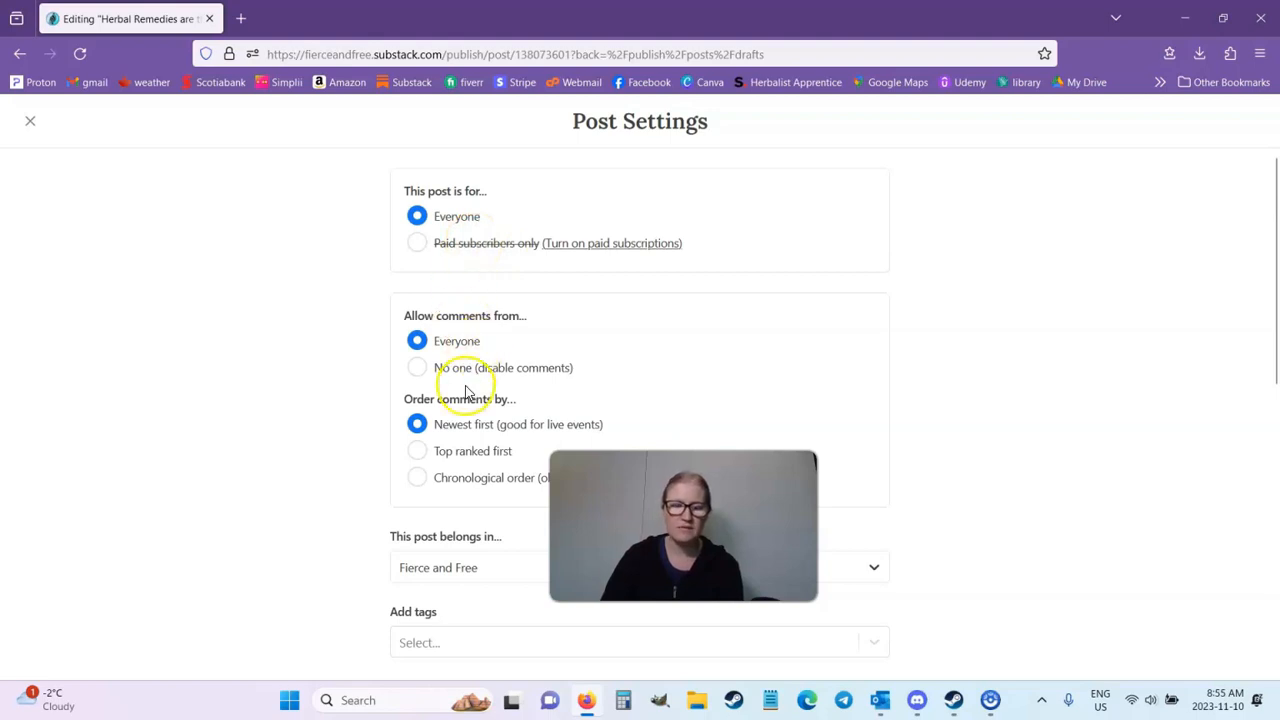
Review the comment permissions and comment order, and select Fierce and Free as the section this post belongs in.
scroll(1043, 434, "down", 2)
scroll(1045, 437, "up", 2)
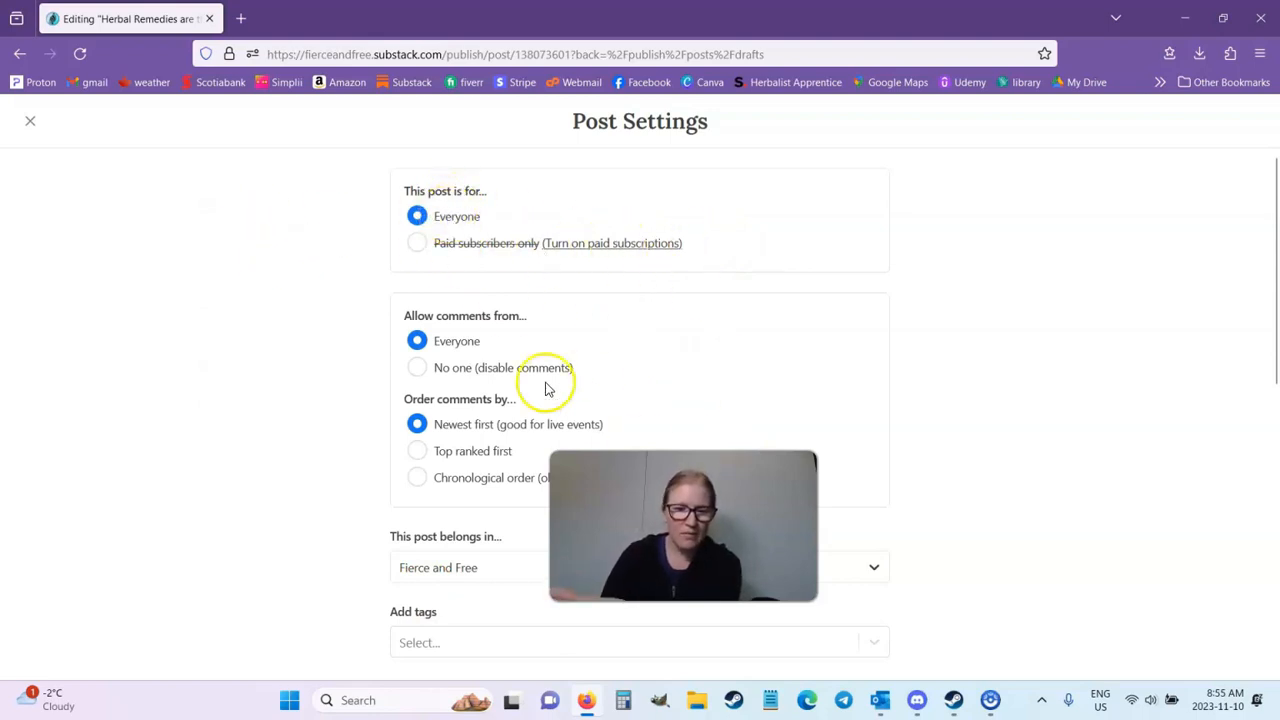
scroll(420, 370, "down", 2)
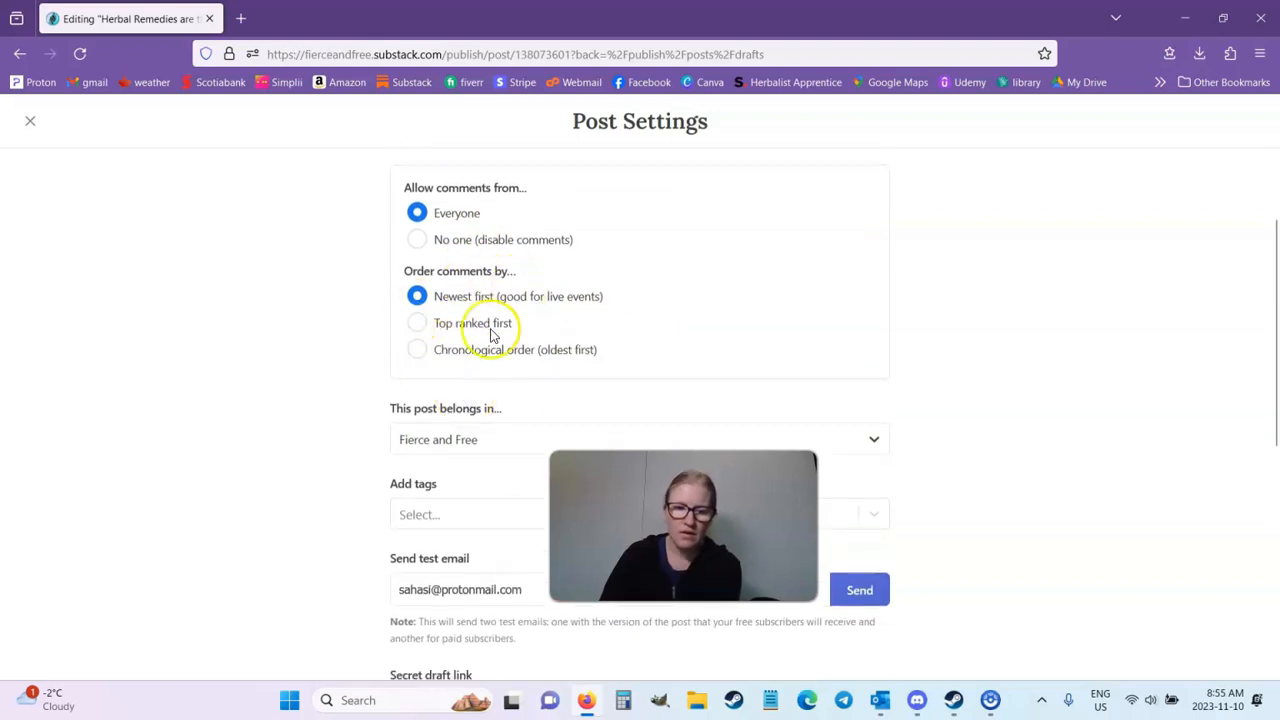
scroll(486, 360, "down", 2)
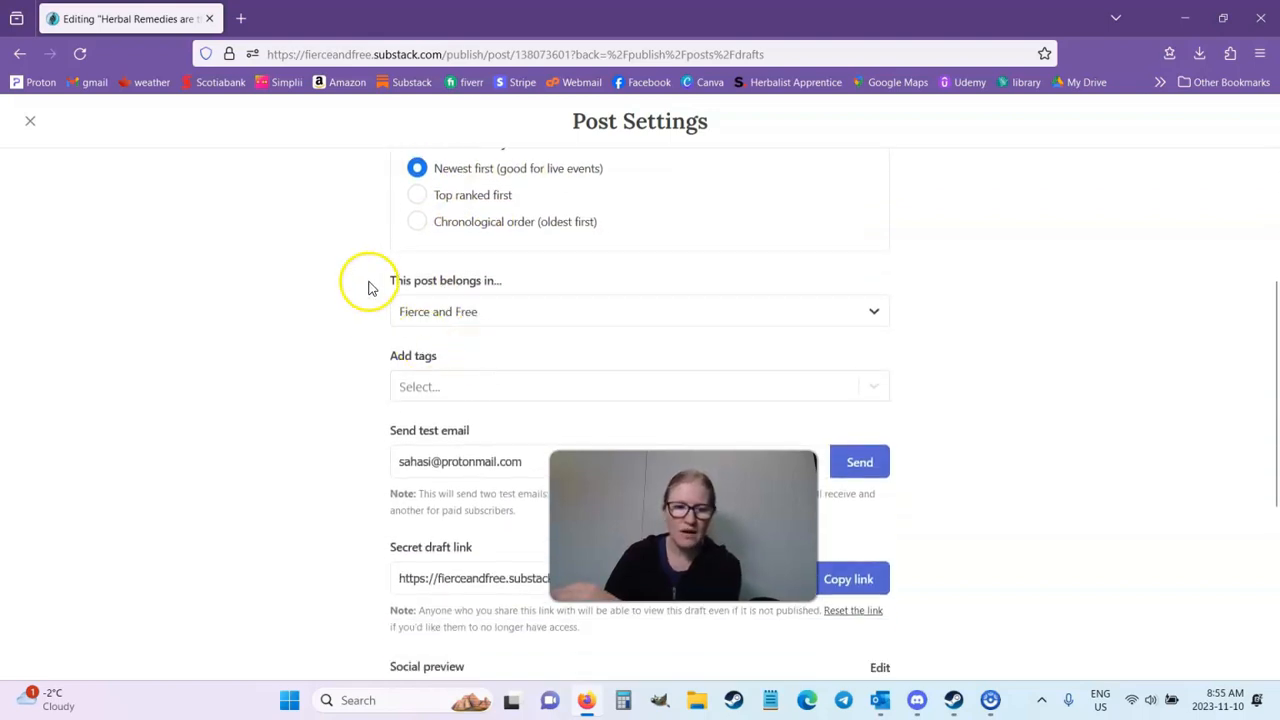
left_click(866, 320)
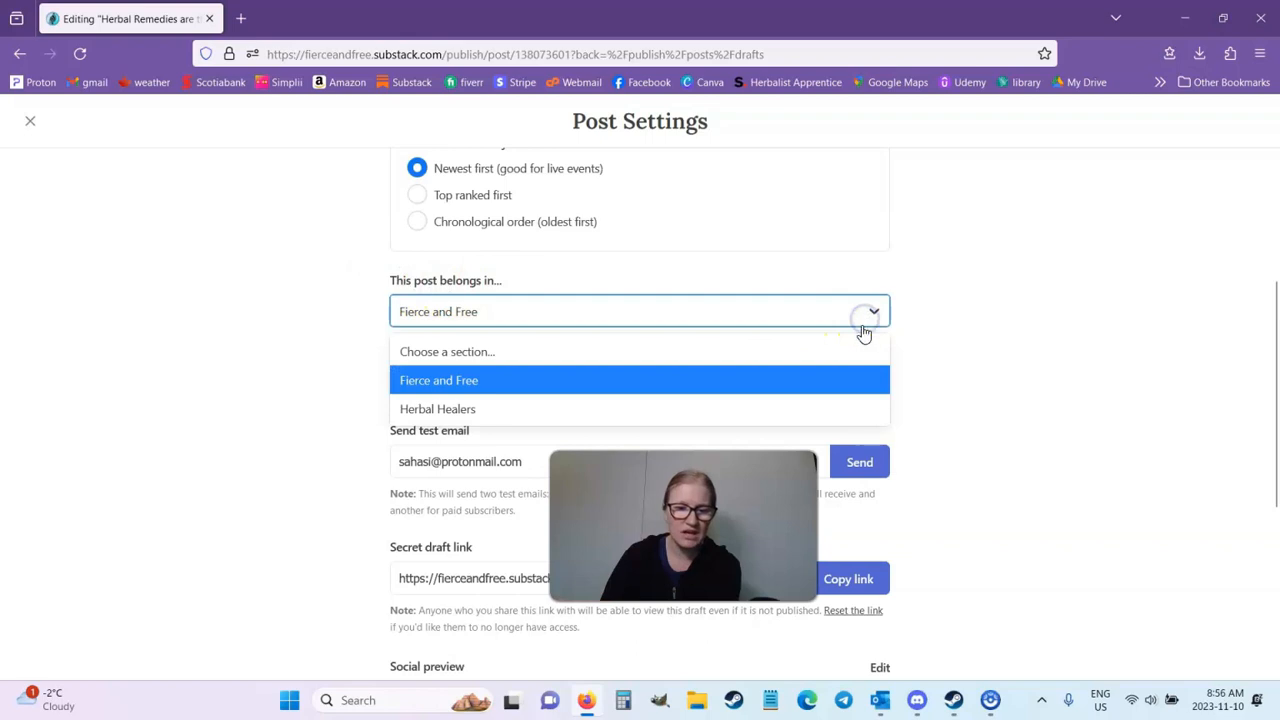
left_click(502, 382)
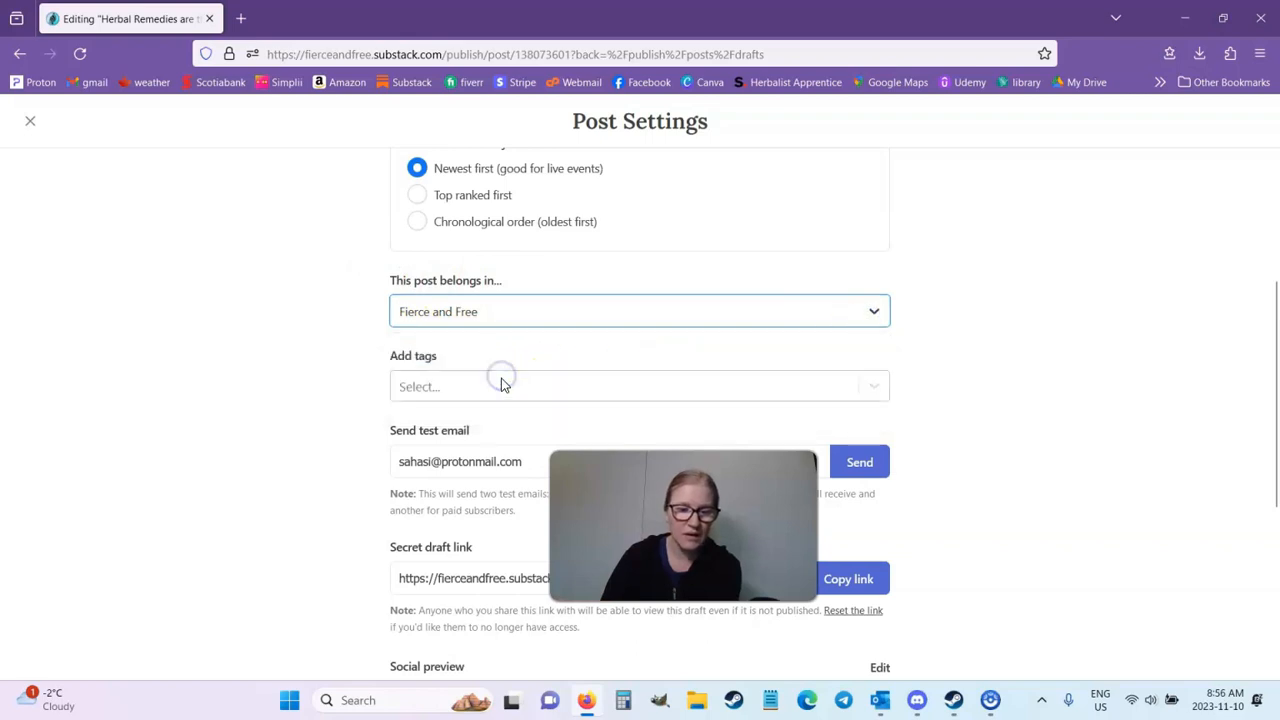
View the existing tags without adding one, and review the test email and secret draft link settings.
scroll(663, 271, "down", 2)
left_click(664, 266)
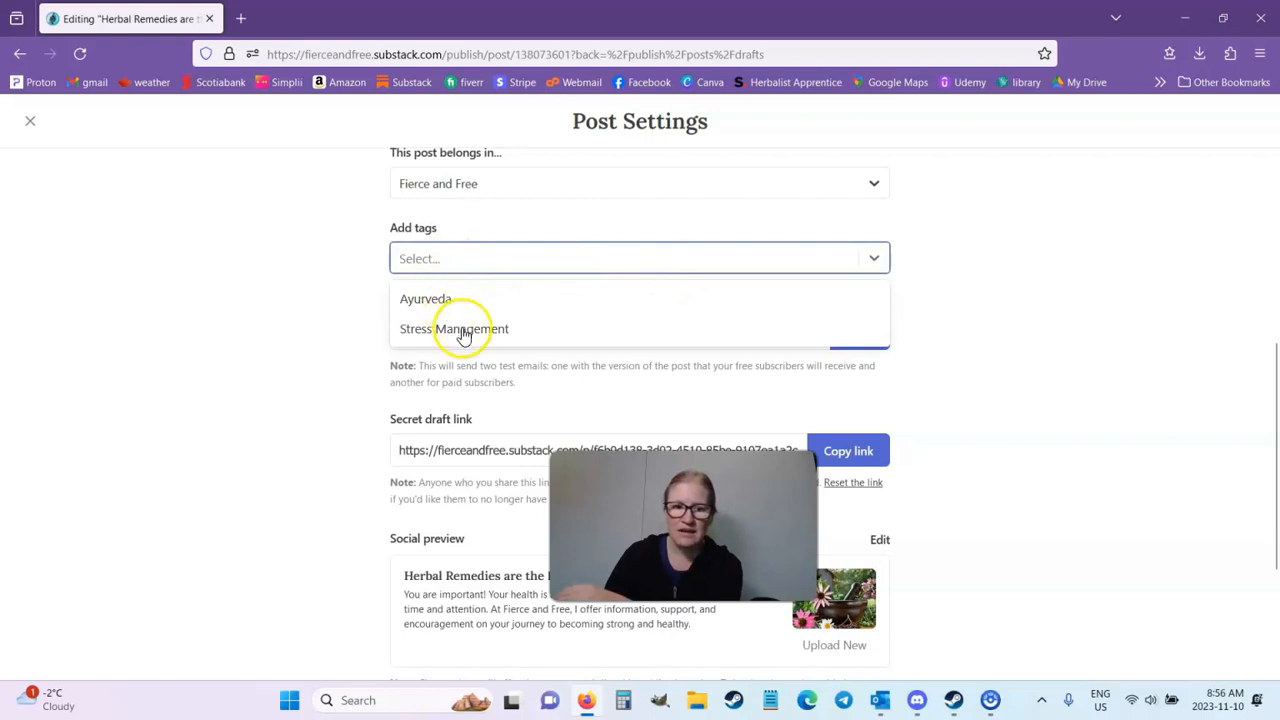
left_click(1008, 297)
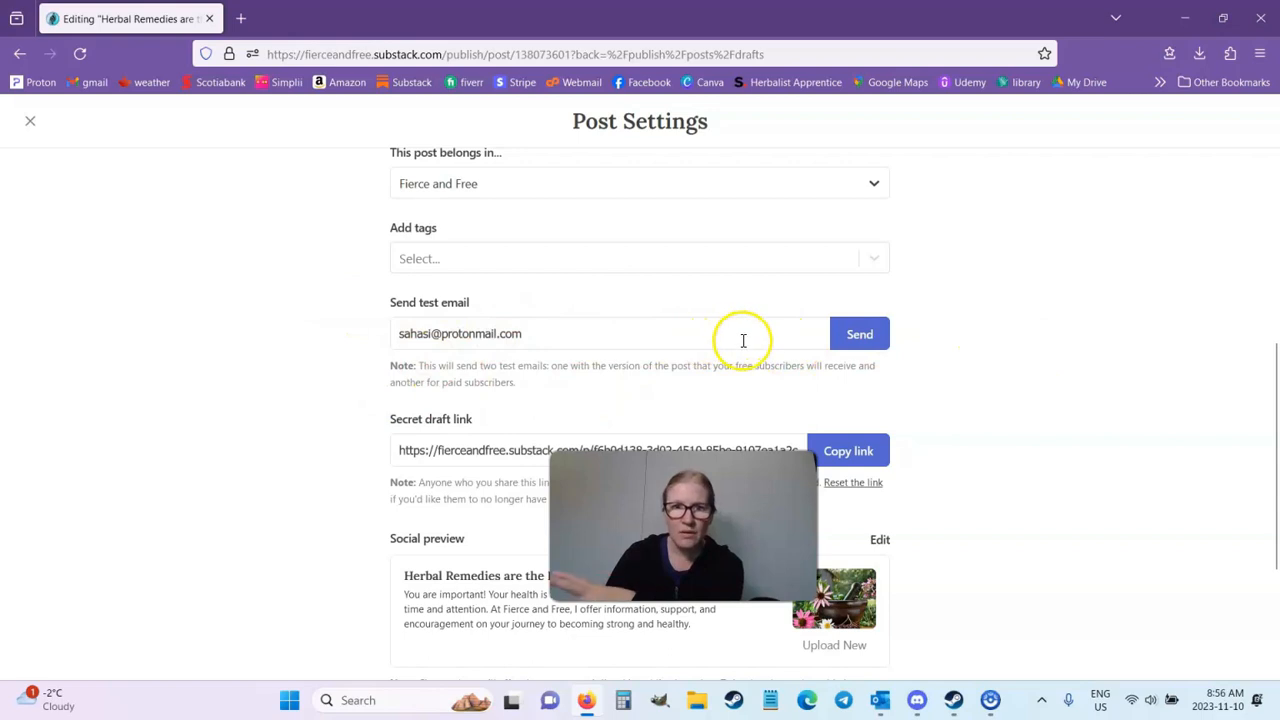
scroll(927, 336, "down", 2)
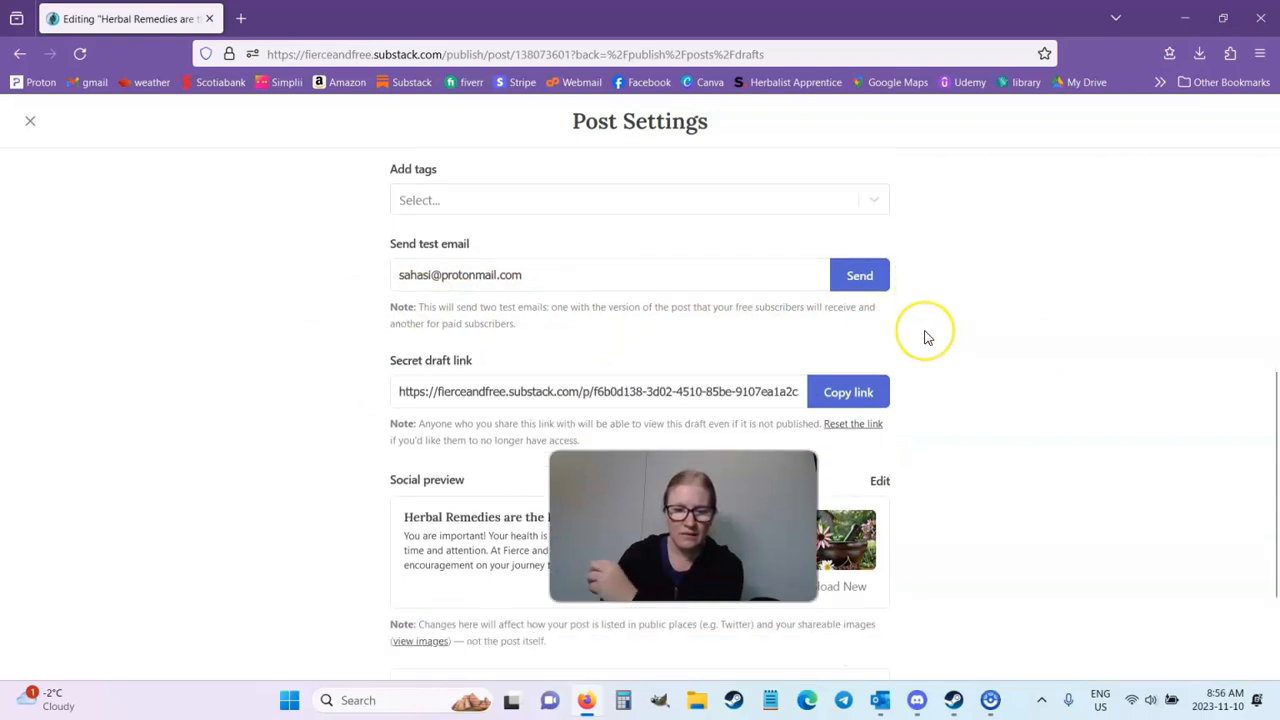
scroll(927, 336, "down", 1)
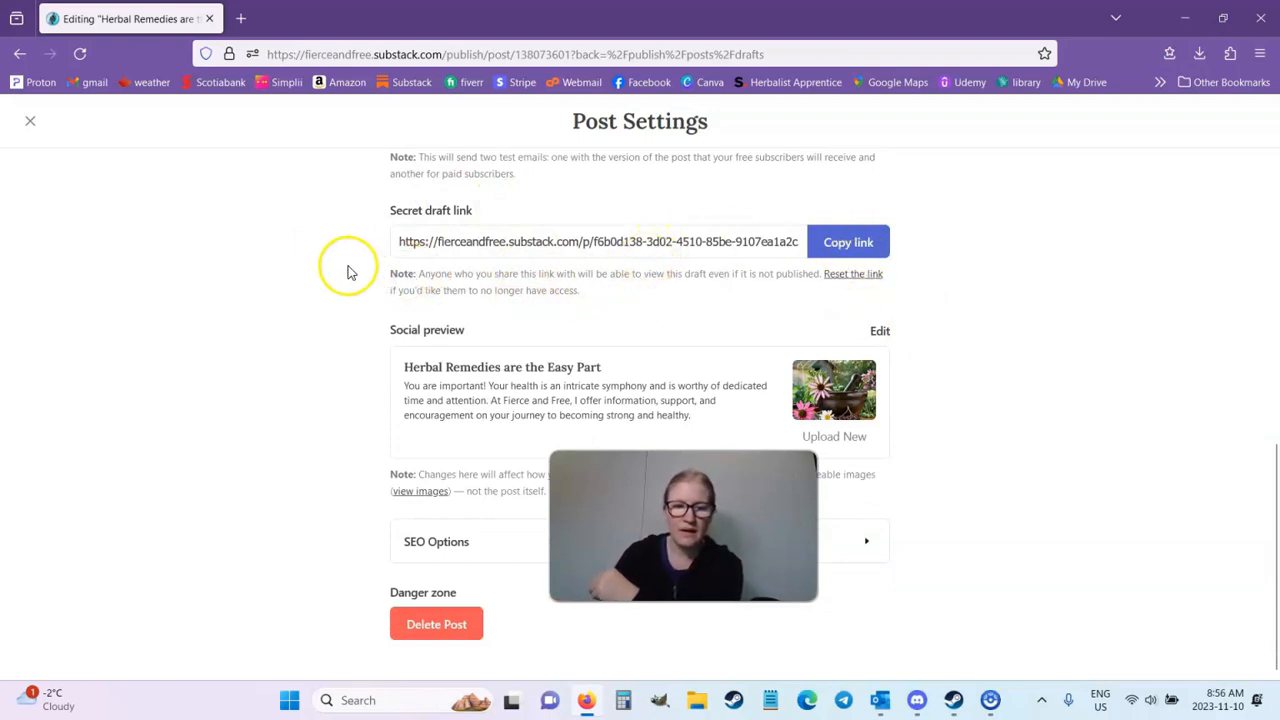
Examine the title, description and thumbnail image in the post's social preview.
left_click_drag(405, 369, 517, 369)
left_click(629, 369)
mouse_move(629, 369)
left_mouse_down()
mouse_move(392, 362)
mouse_move(429, 392)
mouse_move(700, 400)
left_mouse_up()
left_click(708, 419)
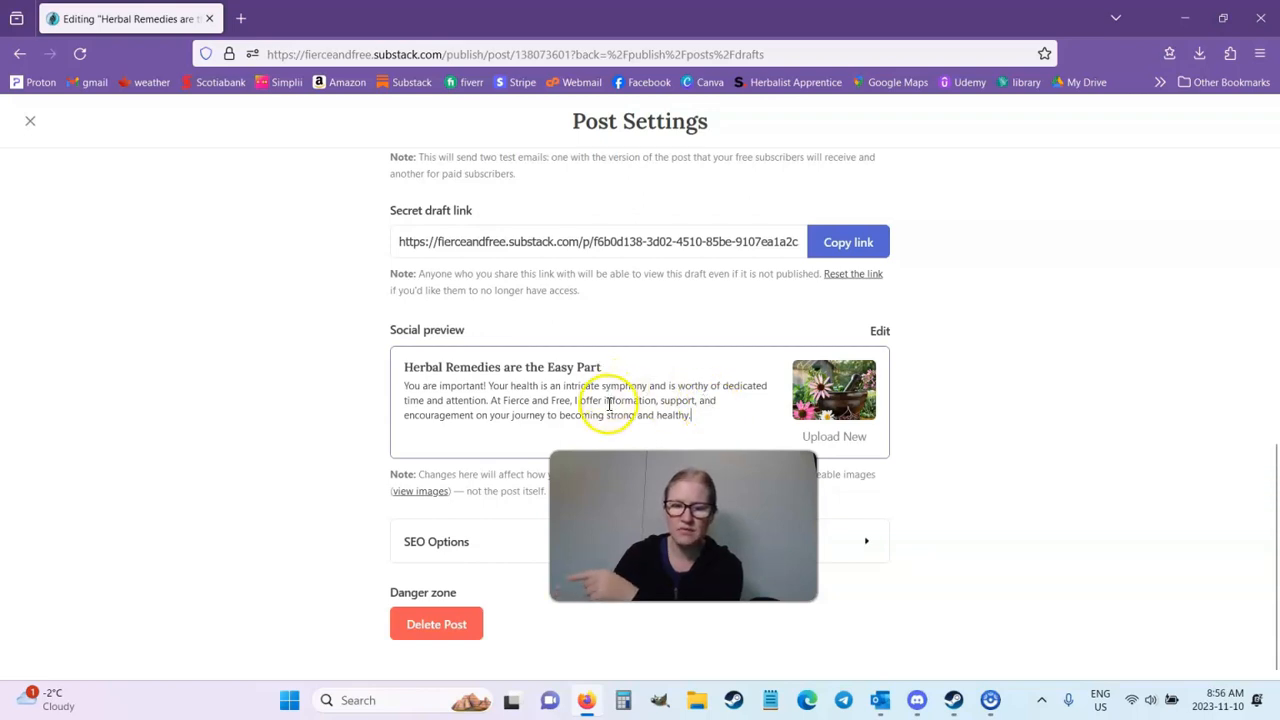
mouse_move(708, 420)
left_mouse_down()
mouse_move(342, 416)
mouse_move(352, 388)
left_mouse_up()
left_click(413, 385)
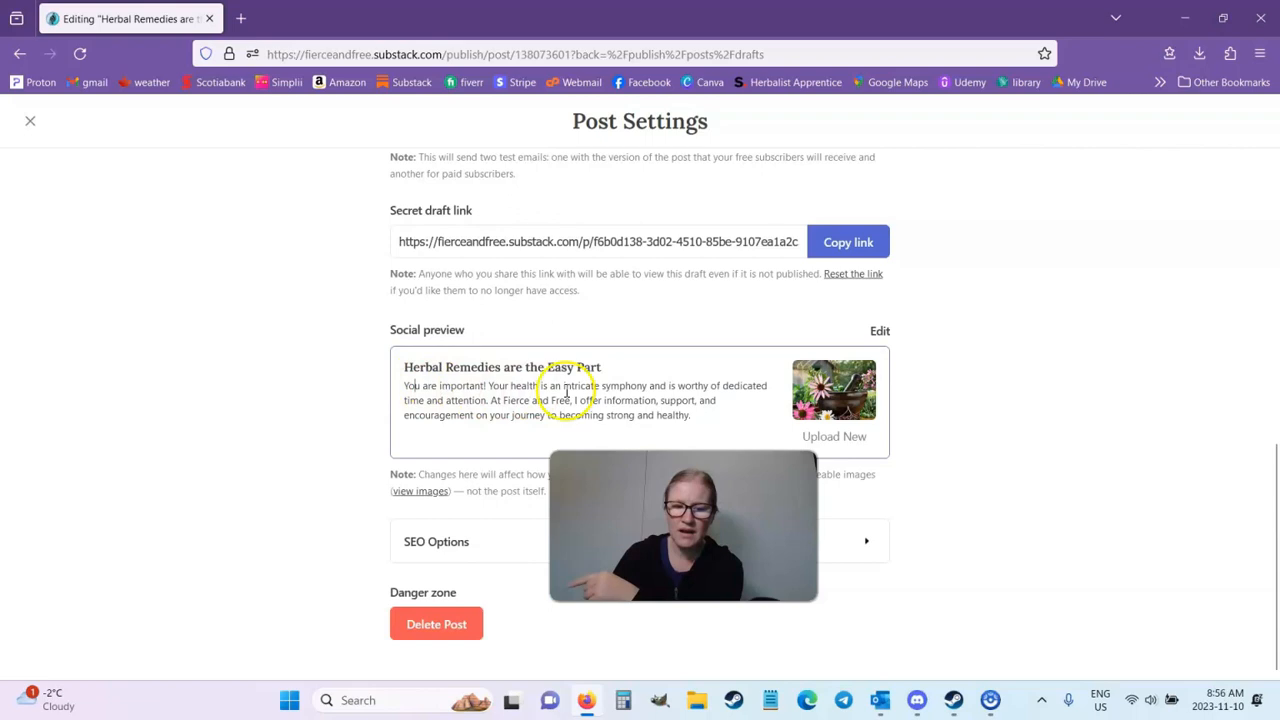
left_click(695, 418)
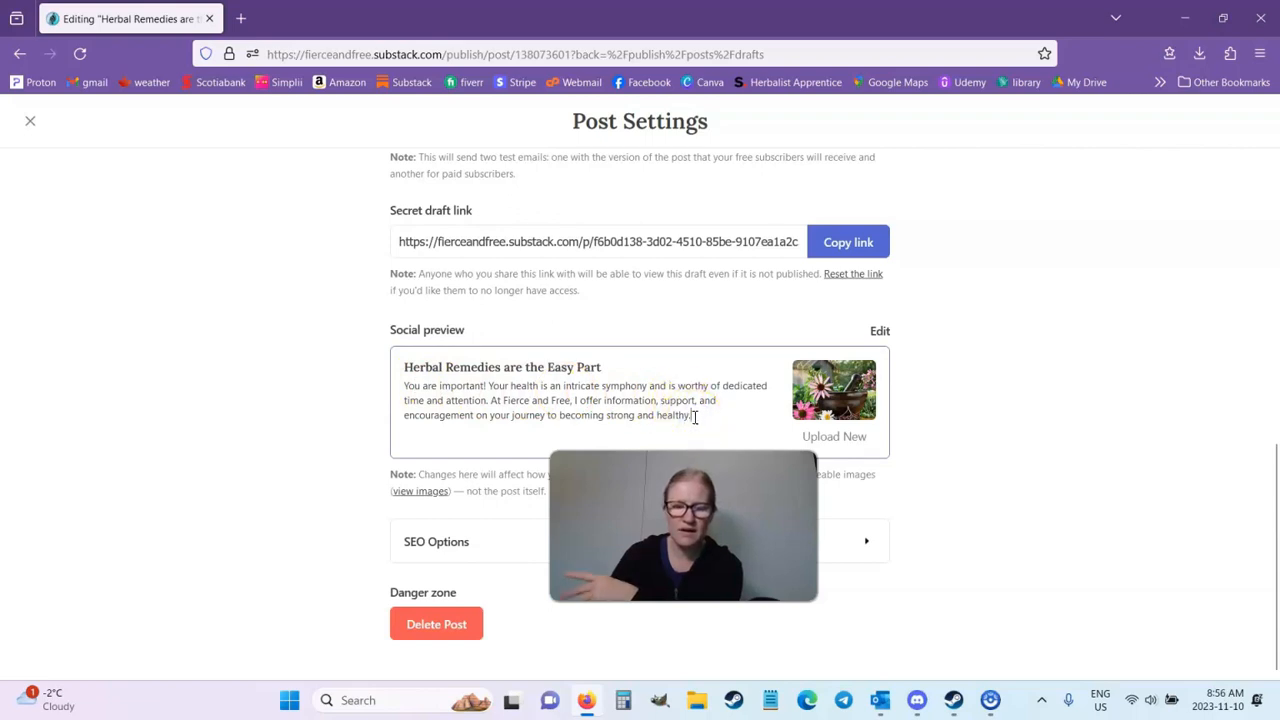
left_click(860, 390)
left_click(334, 400)
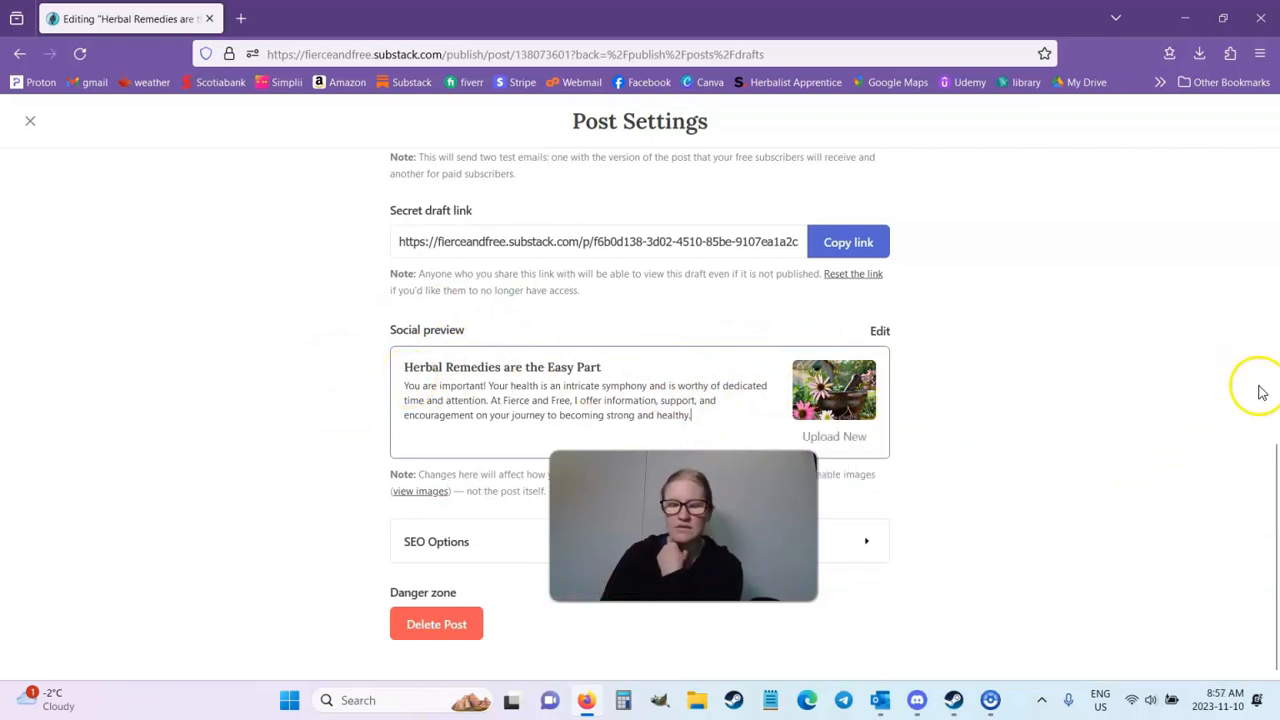
mouse_move(828, 385)
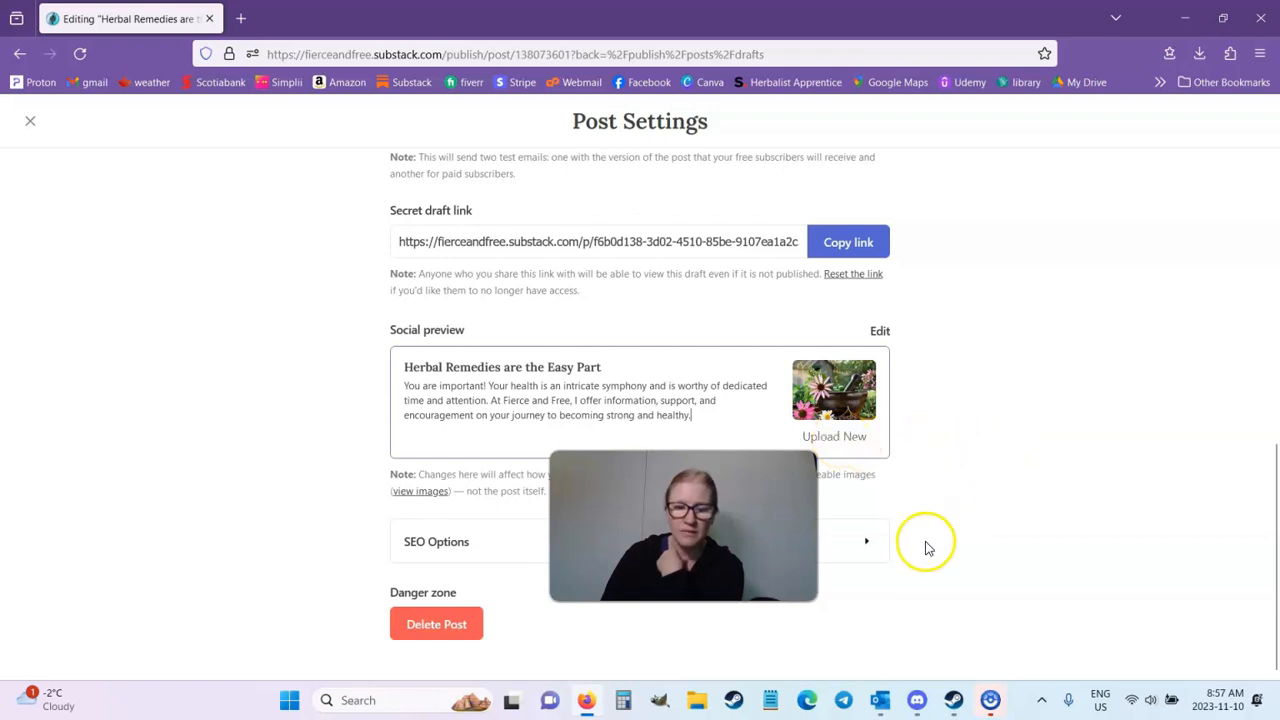
Expand the SEO options and copy the link of the post URL.
left_click(868, 542)
scroll(1005, 508, "down", 3)
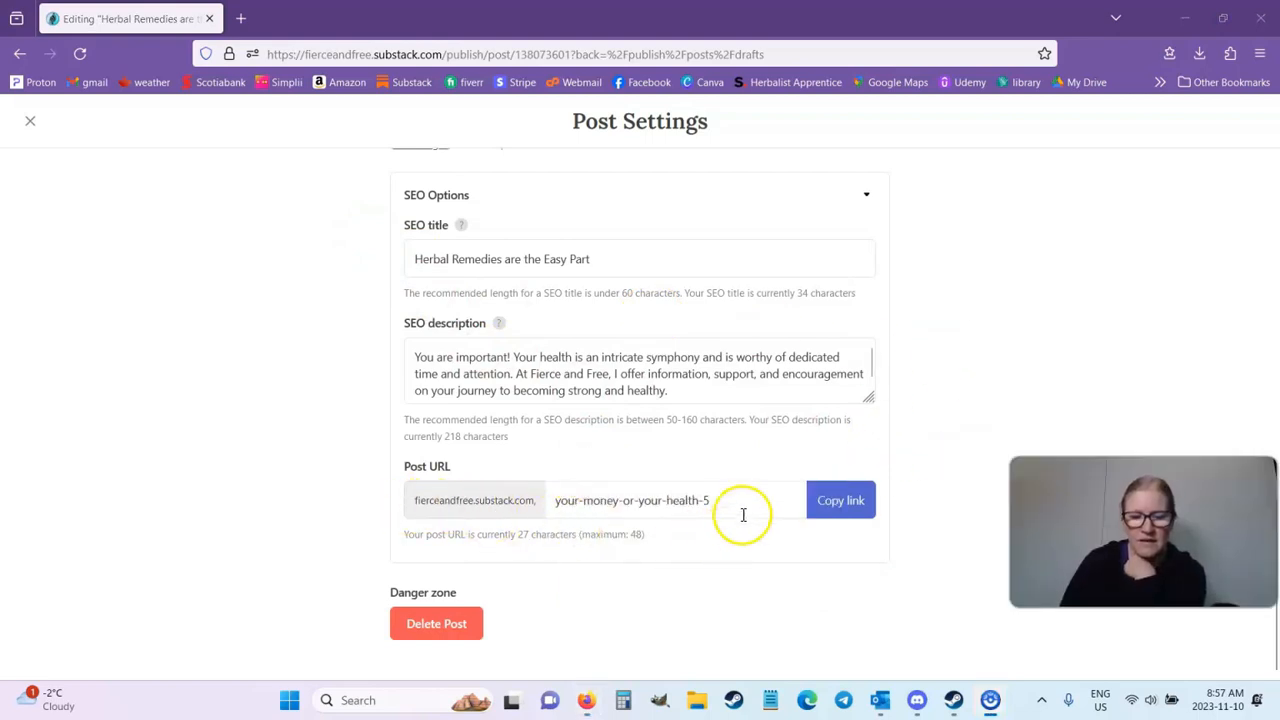
left_click(843, 518)
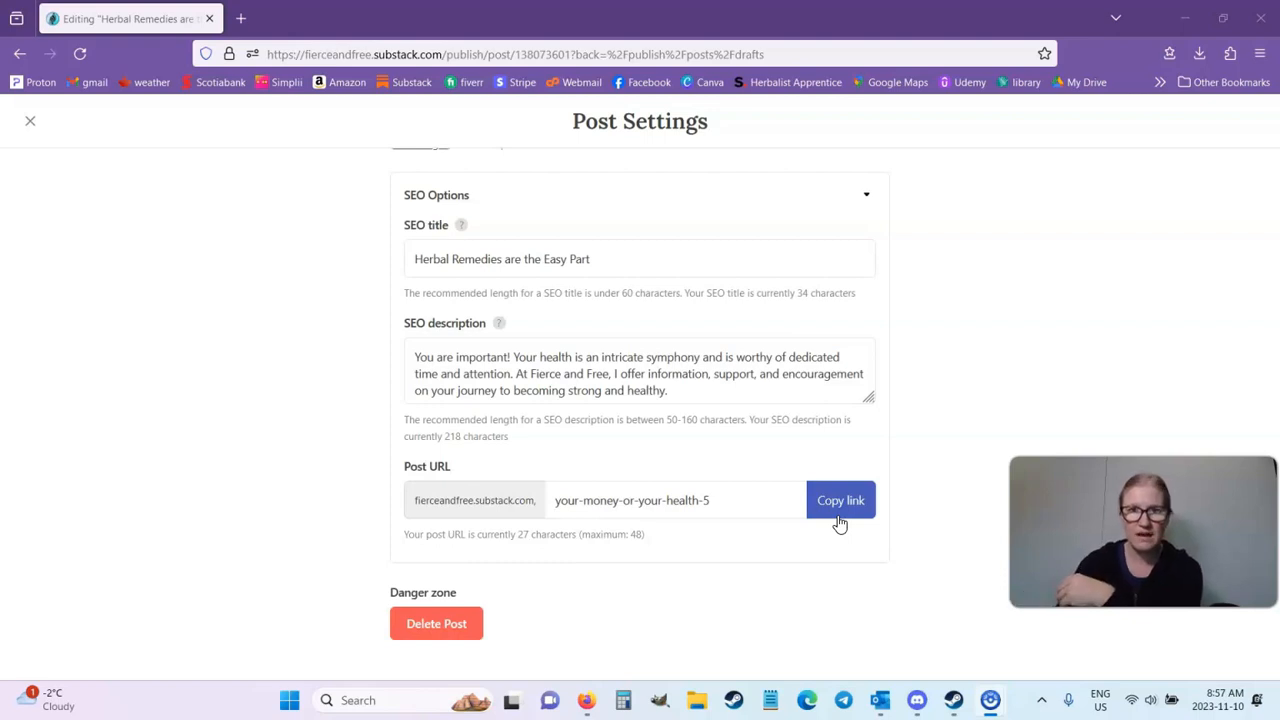
left_click(842, 520)
left_click(845, 524)
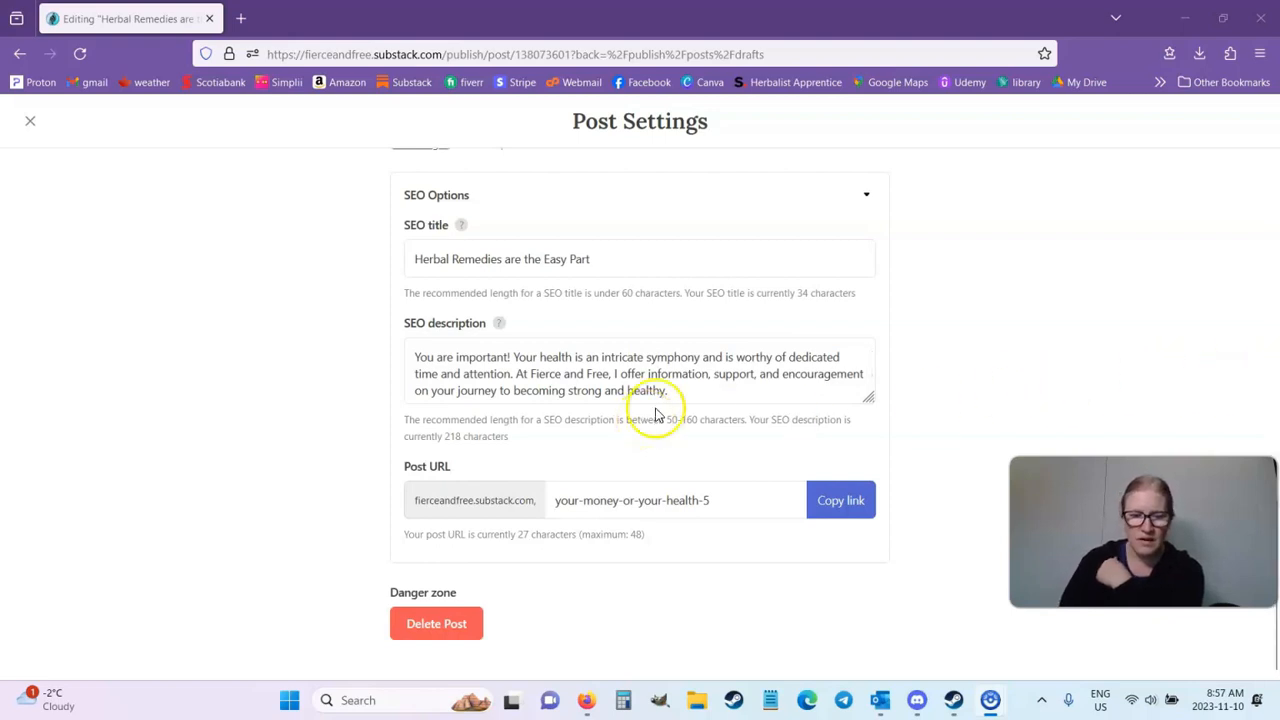
Examine the SEO title and description fields, comparing them with the social preview and the remaining post settings.
scroll(713, 379, "down", 1)
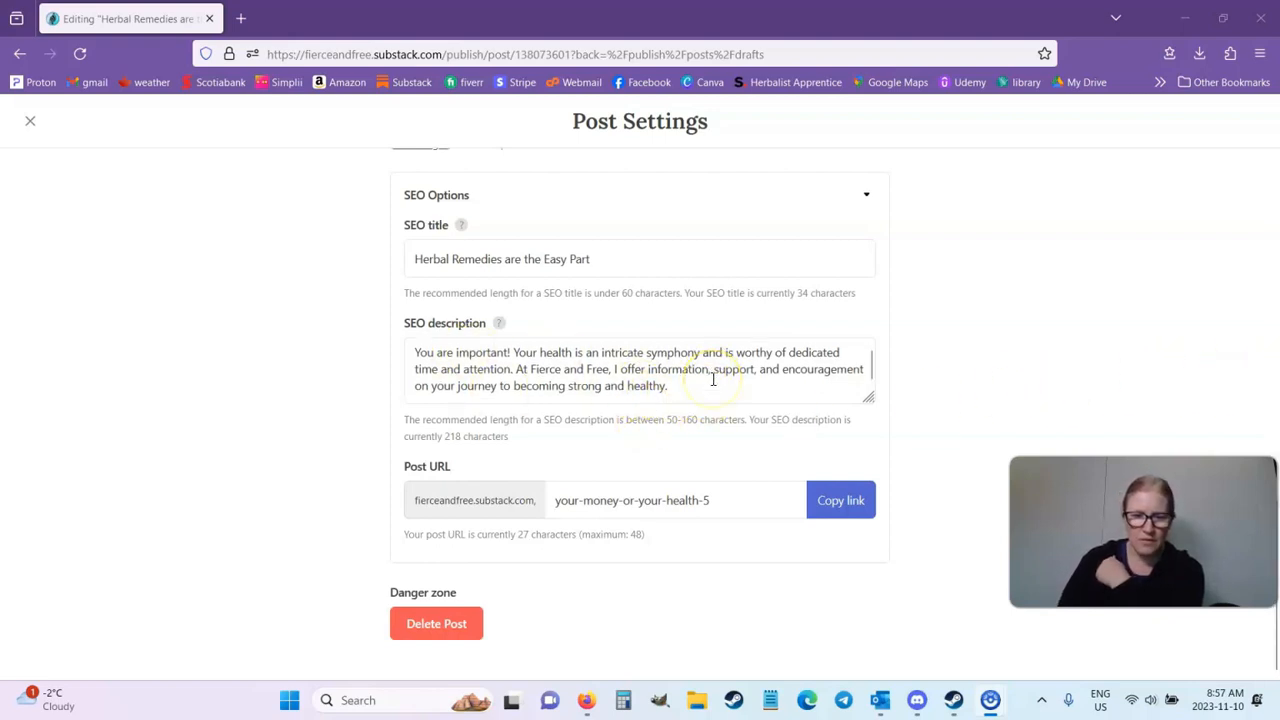
left_click(712, 379)
left_click(700, 258)
scroll(737, 466, "up", 5)
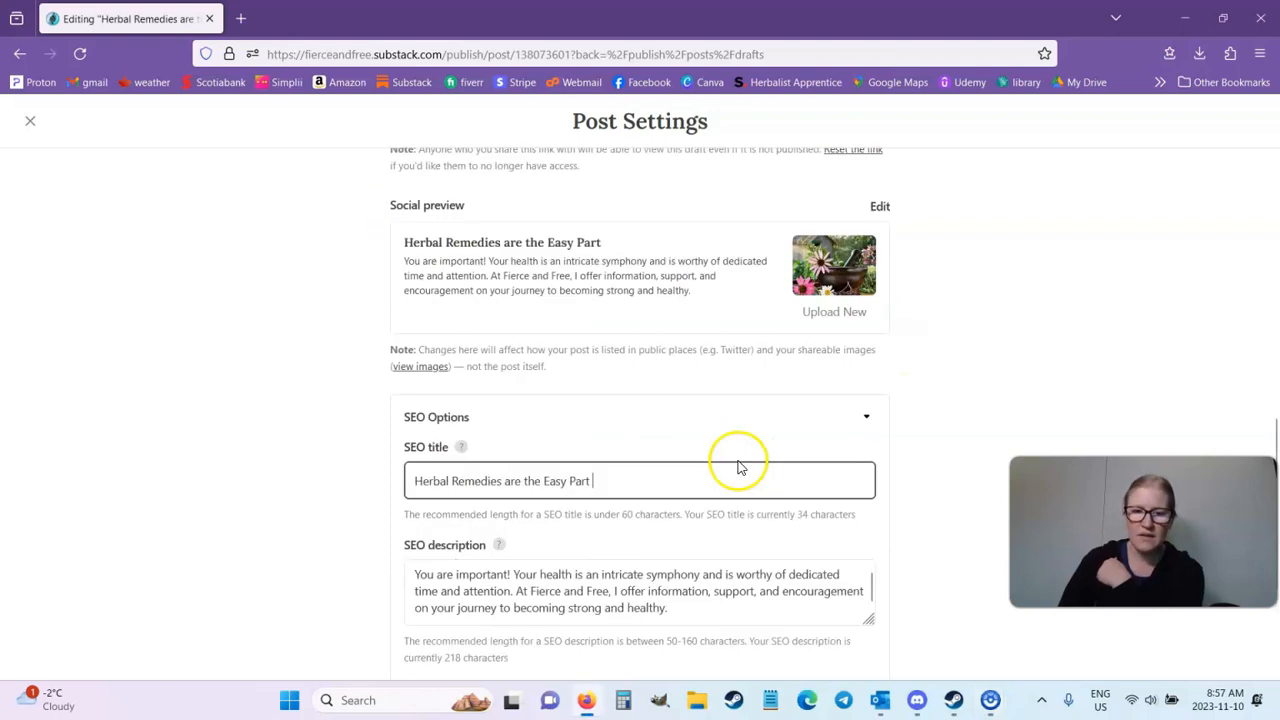
mouse_move(870, 398)
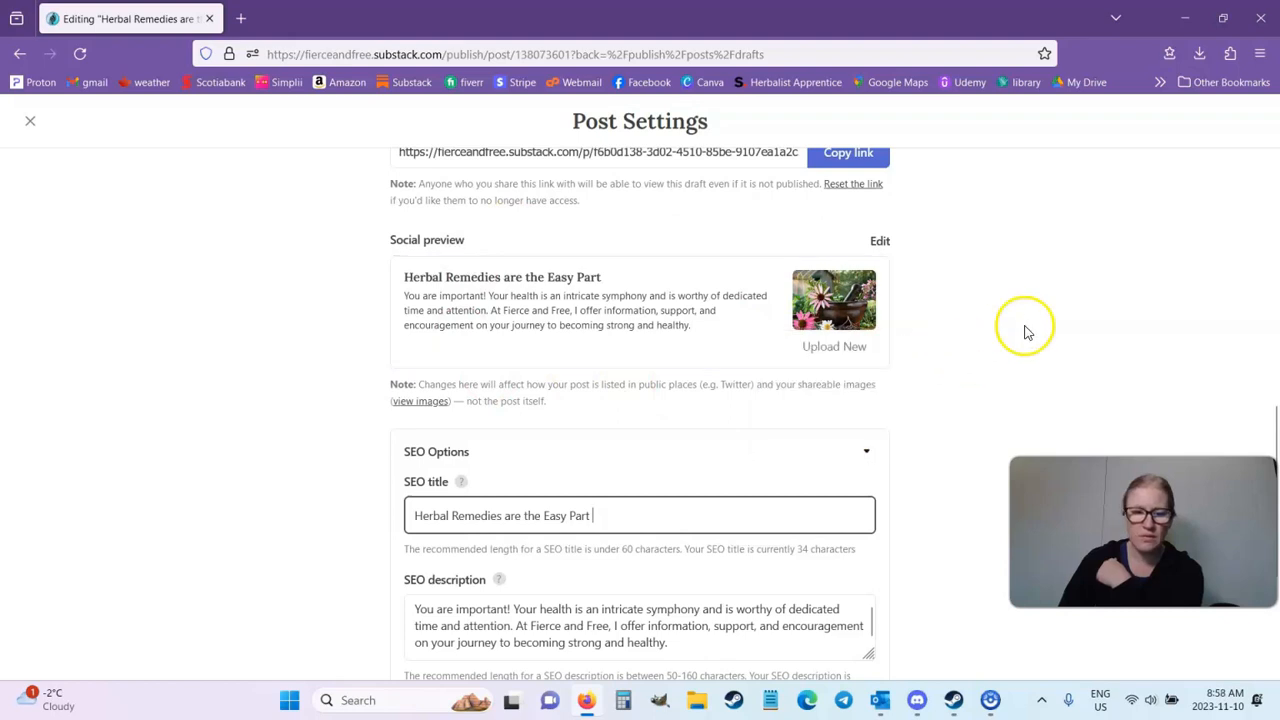
scroll(1023, 331, "down", 3)
scroll(1011, 391, "up", 2)
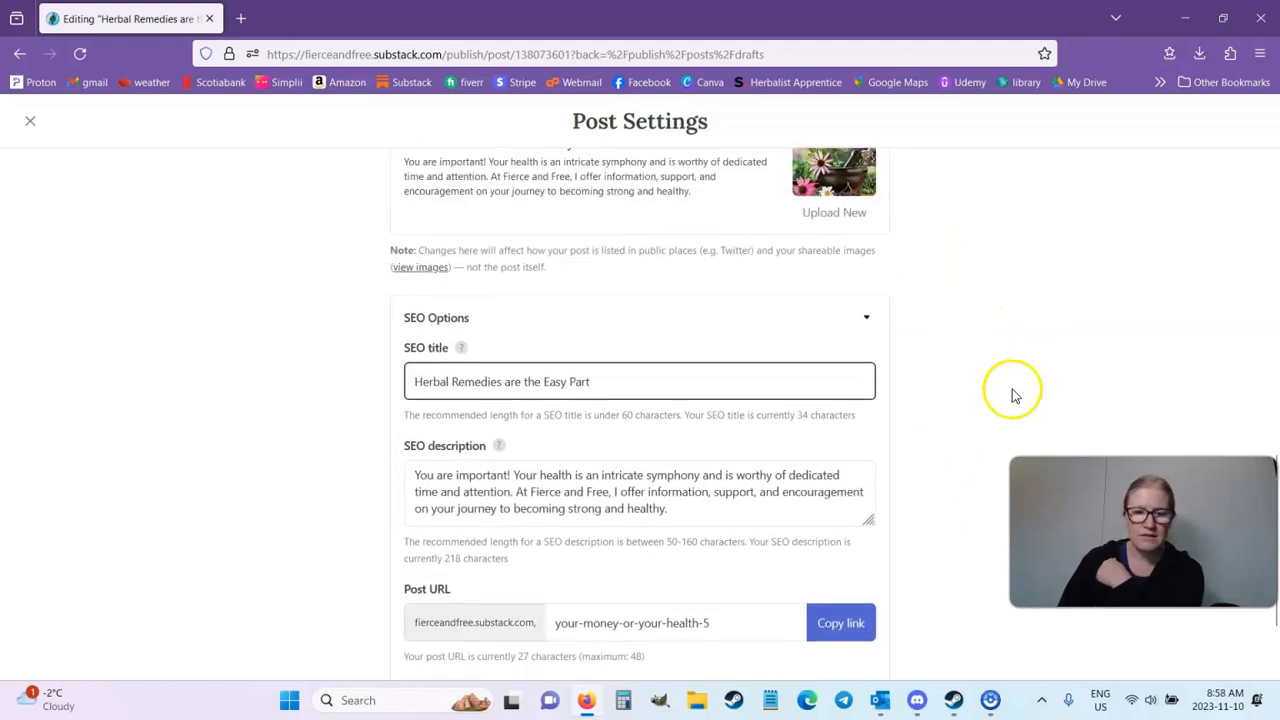
scroll(977, 346, "down", 2)
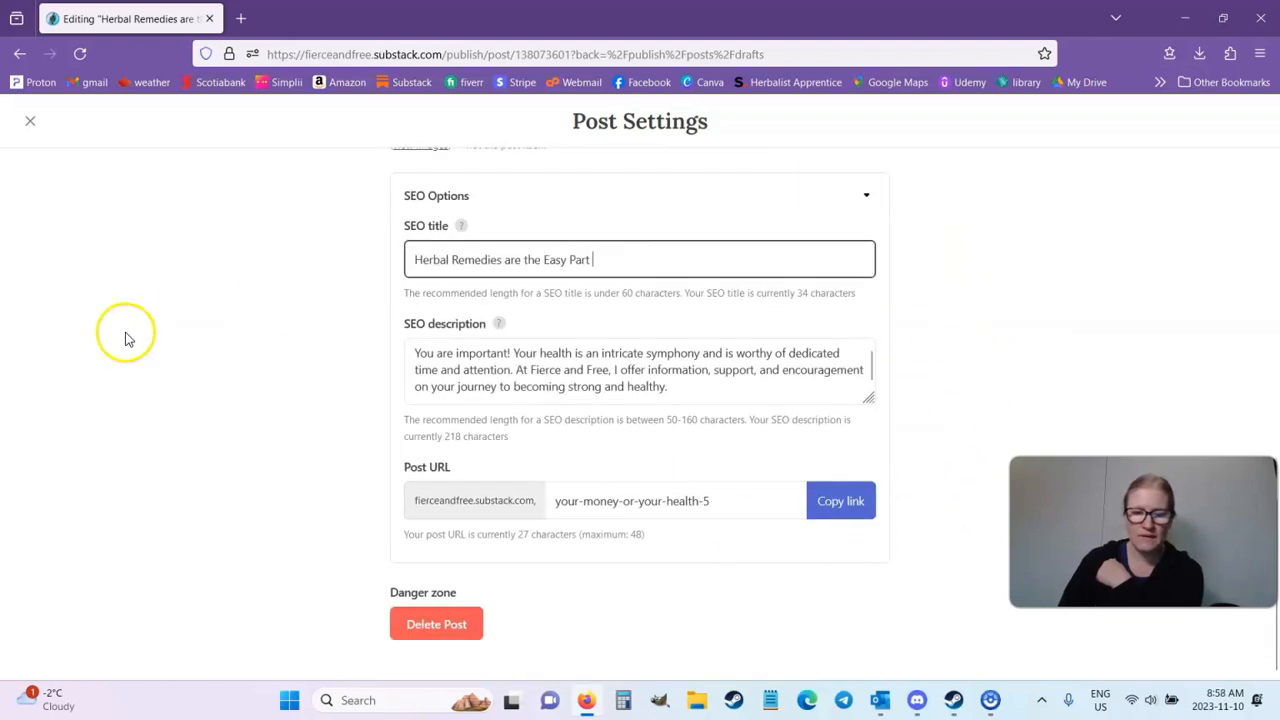
scroll(967, 418, "up", 10)
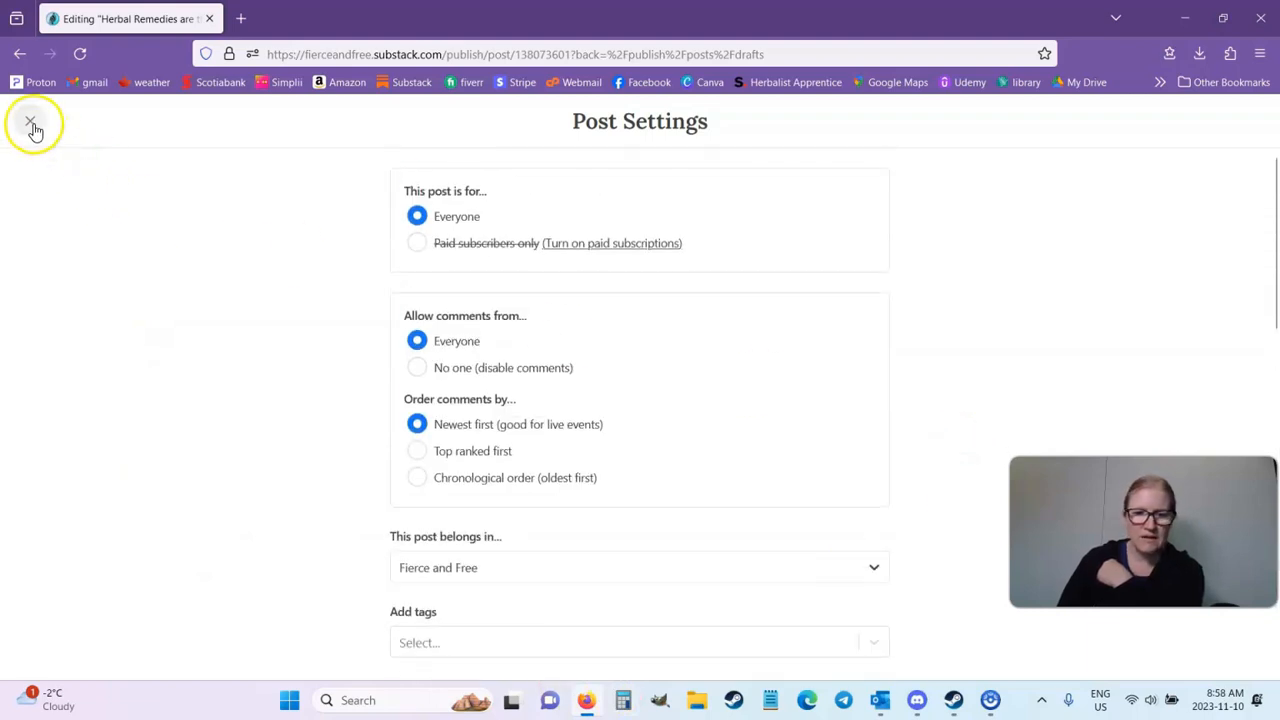
scroll(551, 214, "down", 10)
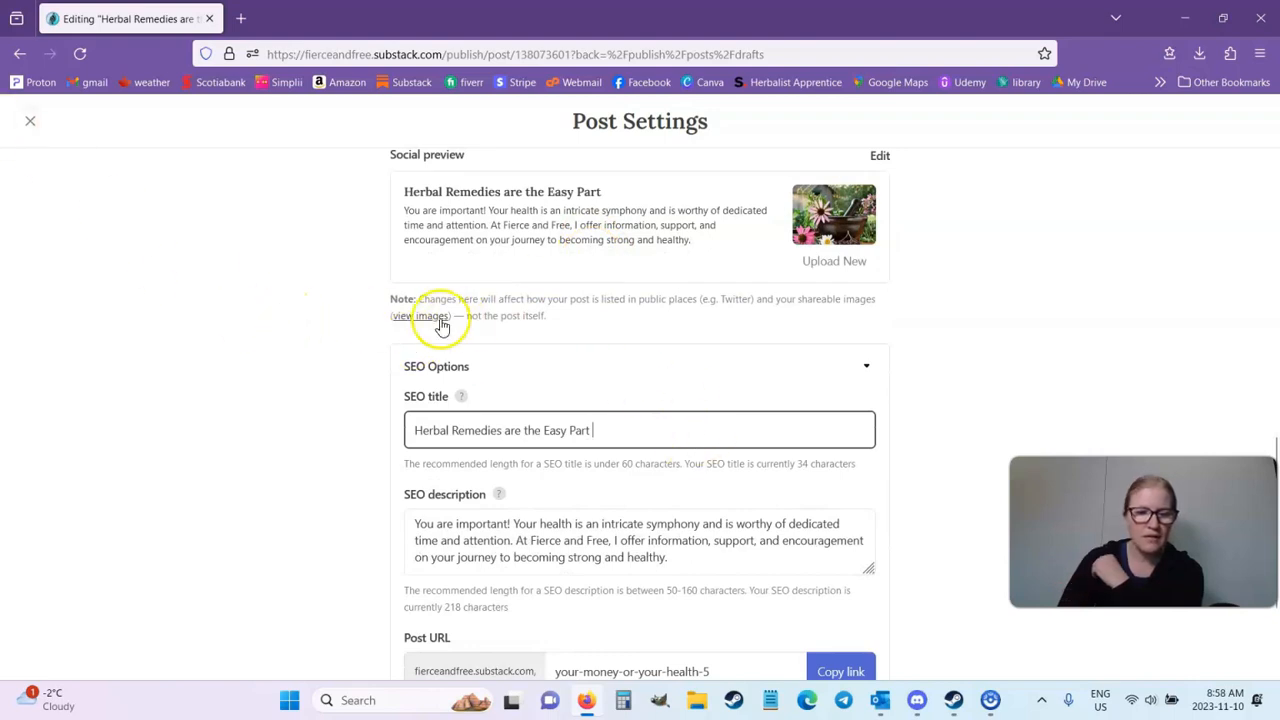
scroll(751, 300, "down", 1)
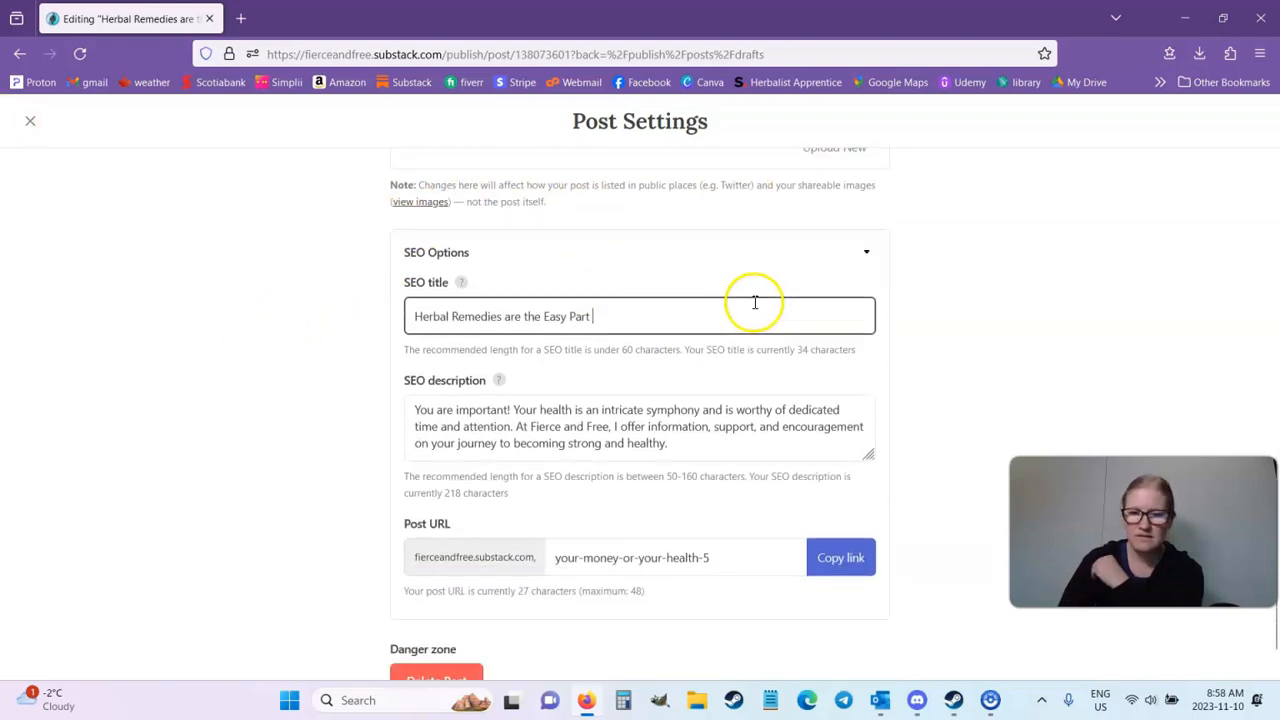
scroll(760, 298, "up", 3)
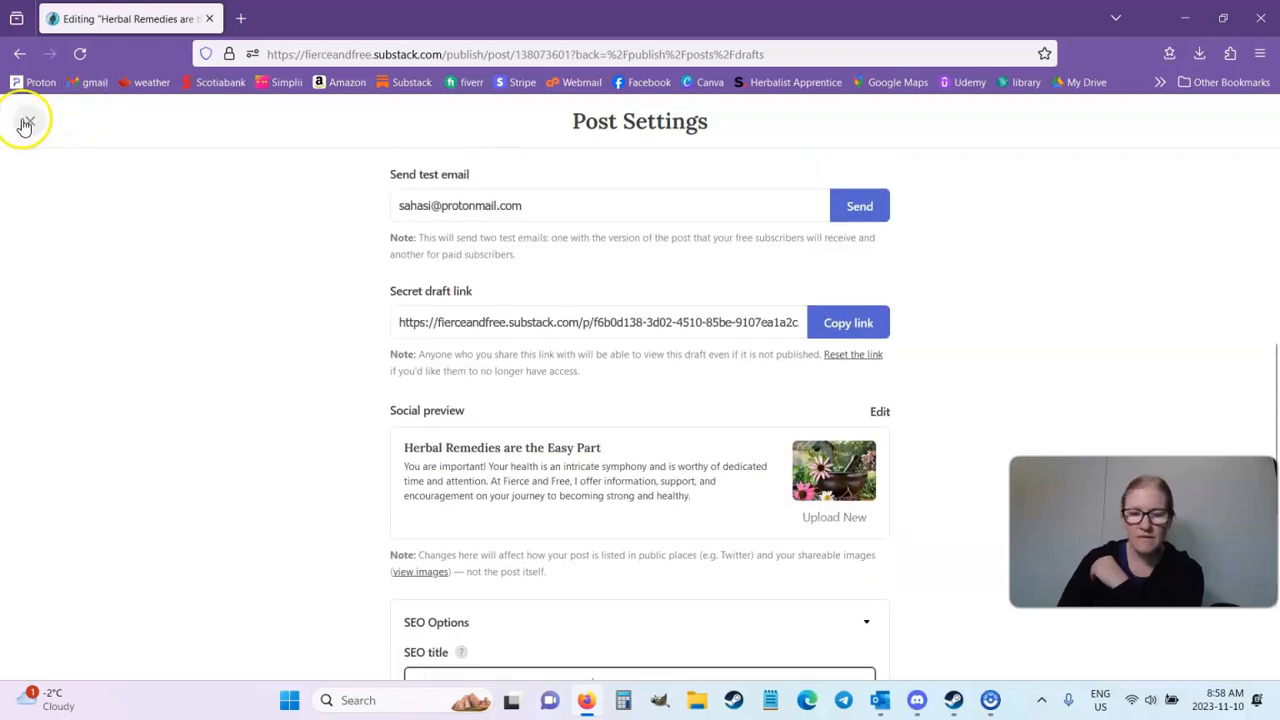
Close the post settings, continue from the draft to publishing, and review the options down to Delivery and Scheduling.
left_click(24, 121)
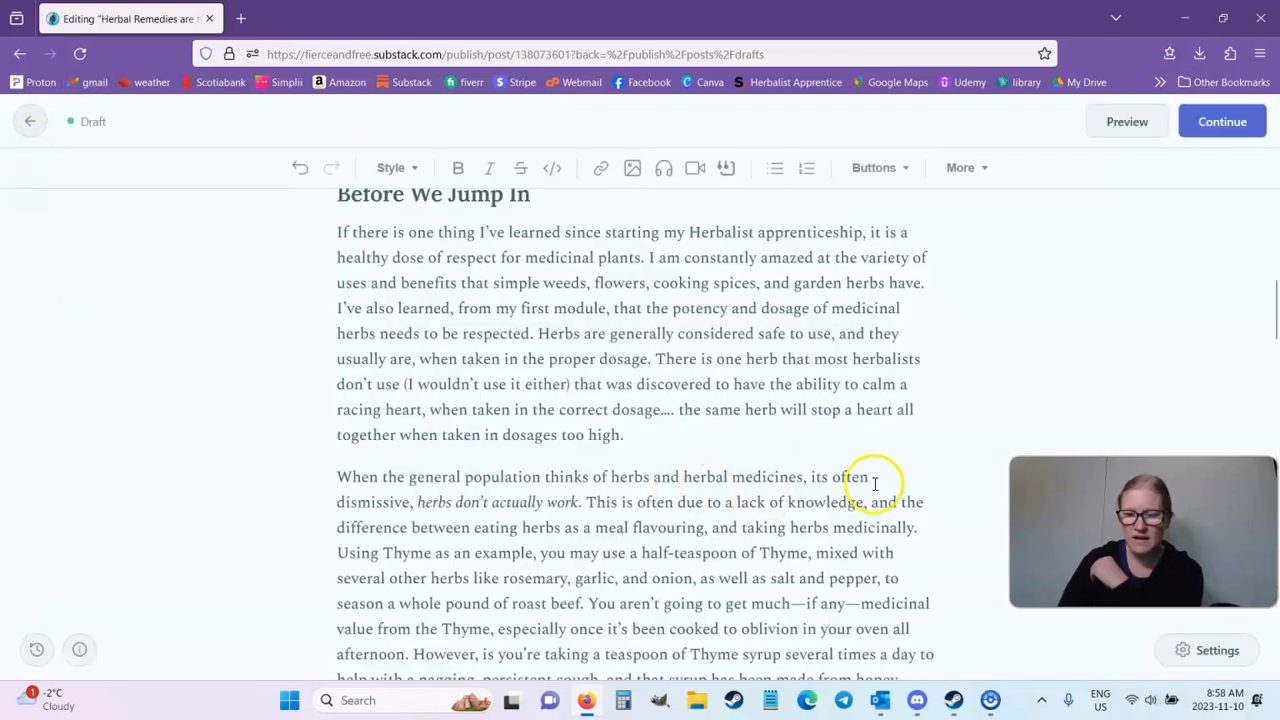
left_click(1212, 128)
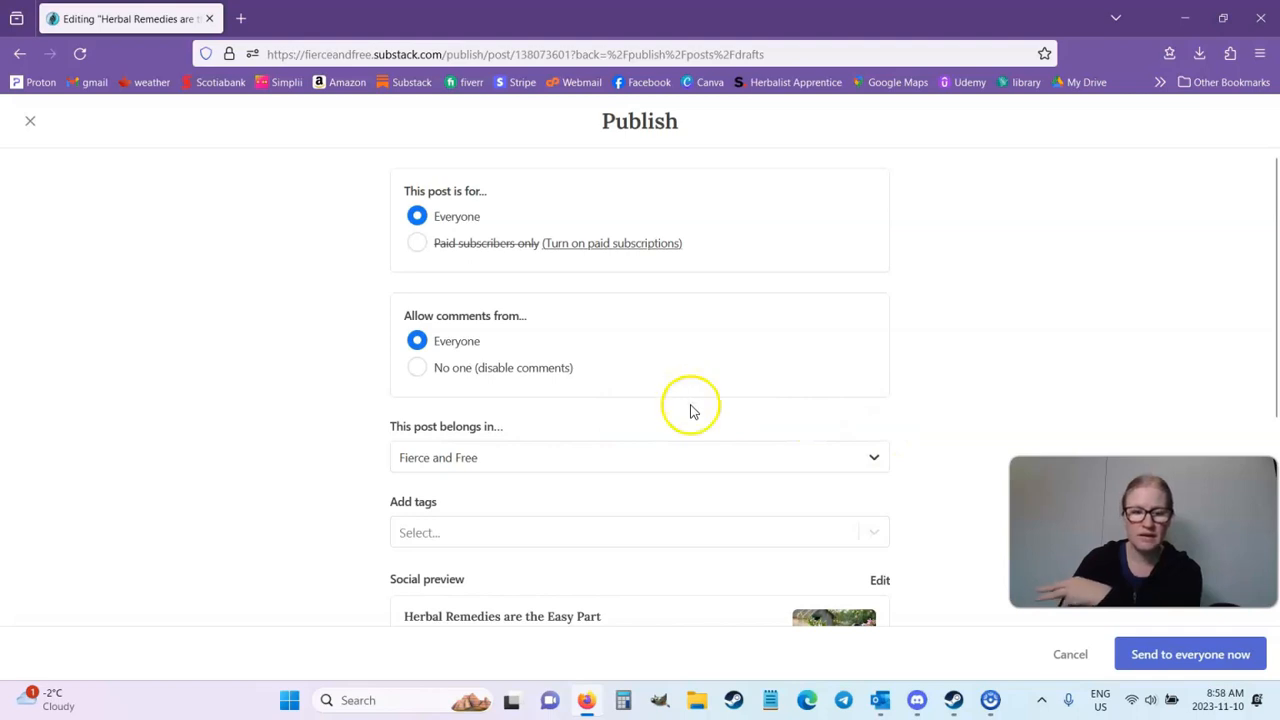
scroll(690, 411, "down", 2)
scroll(690, 411, "down", 2)
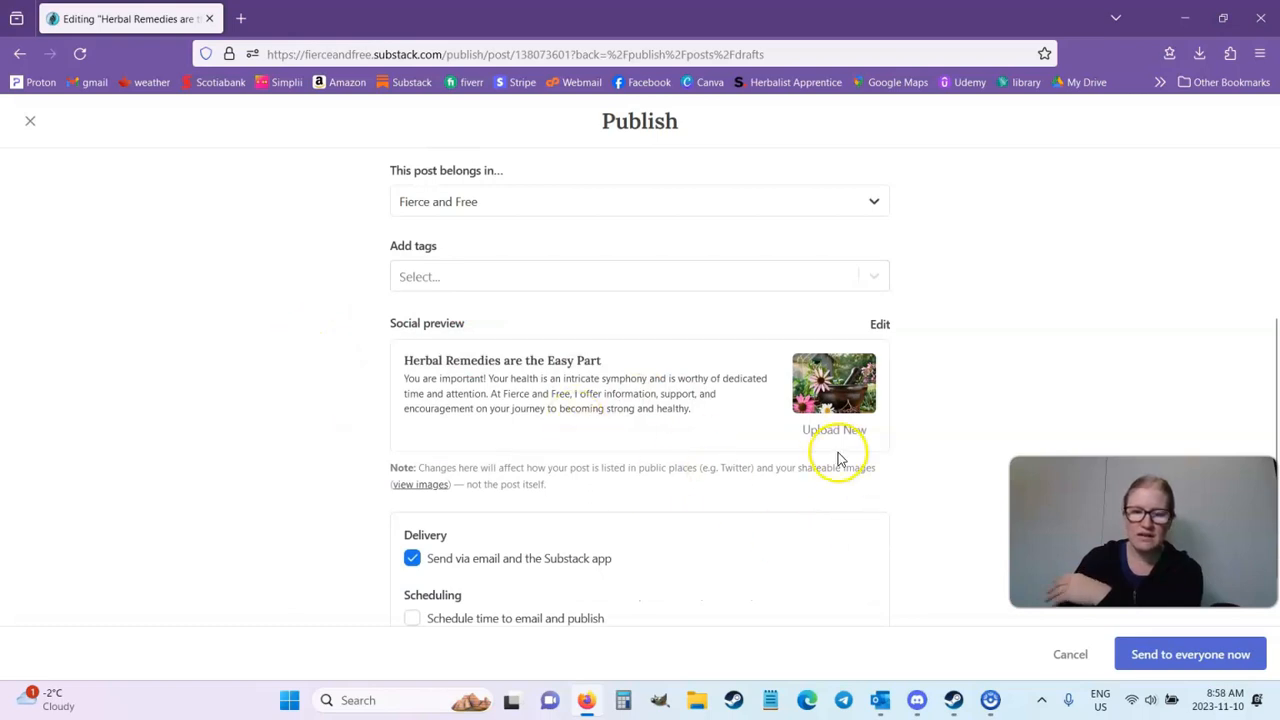
scroll(745, 492, "down", 1)
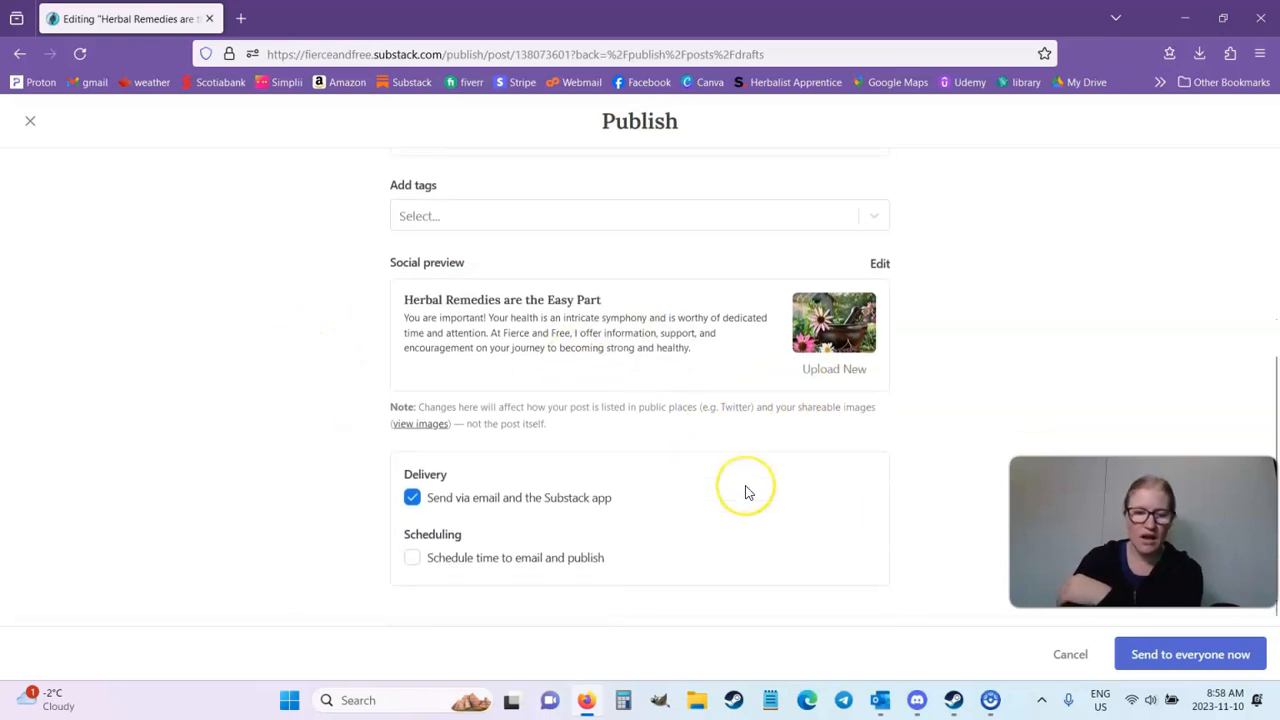
Turn delivery via email and the Substack app off and on again, and schedule the post for 2023-11-13 at 08:00 a.m.
left_click(409, 500)
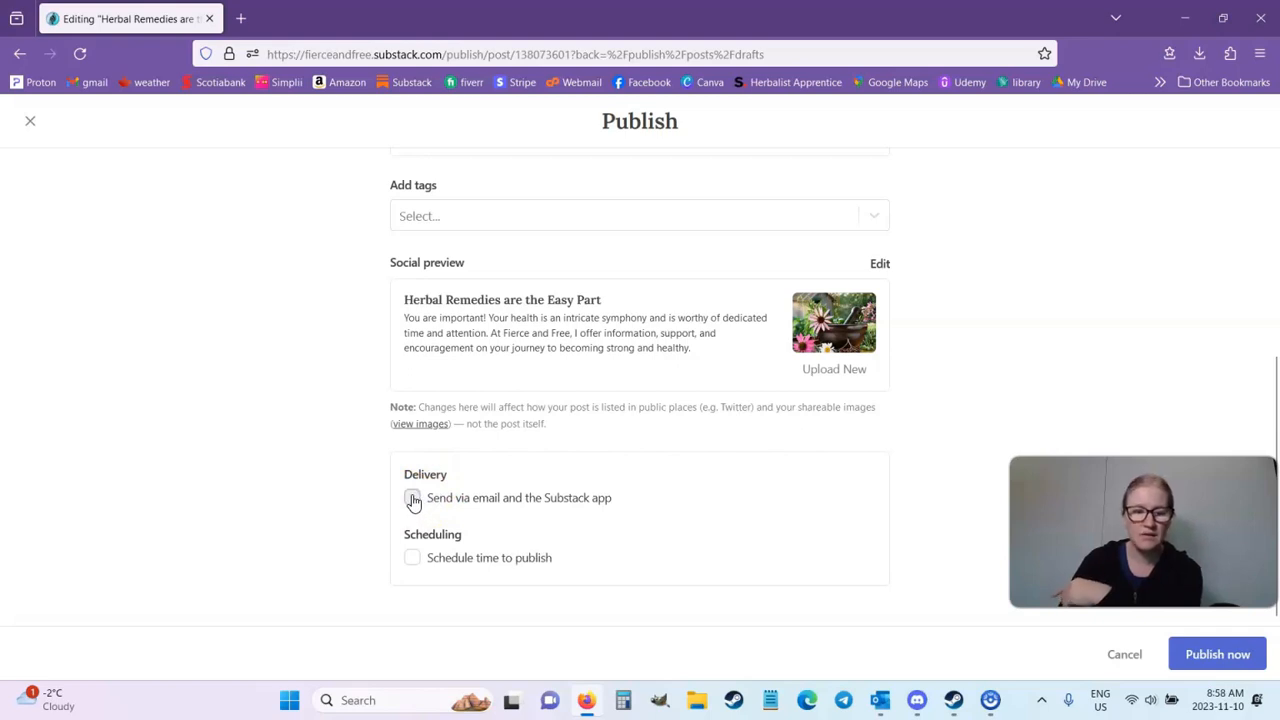
left_click(413, 500)
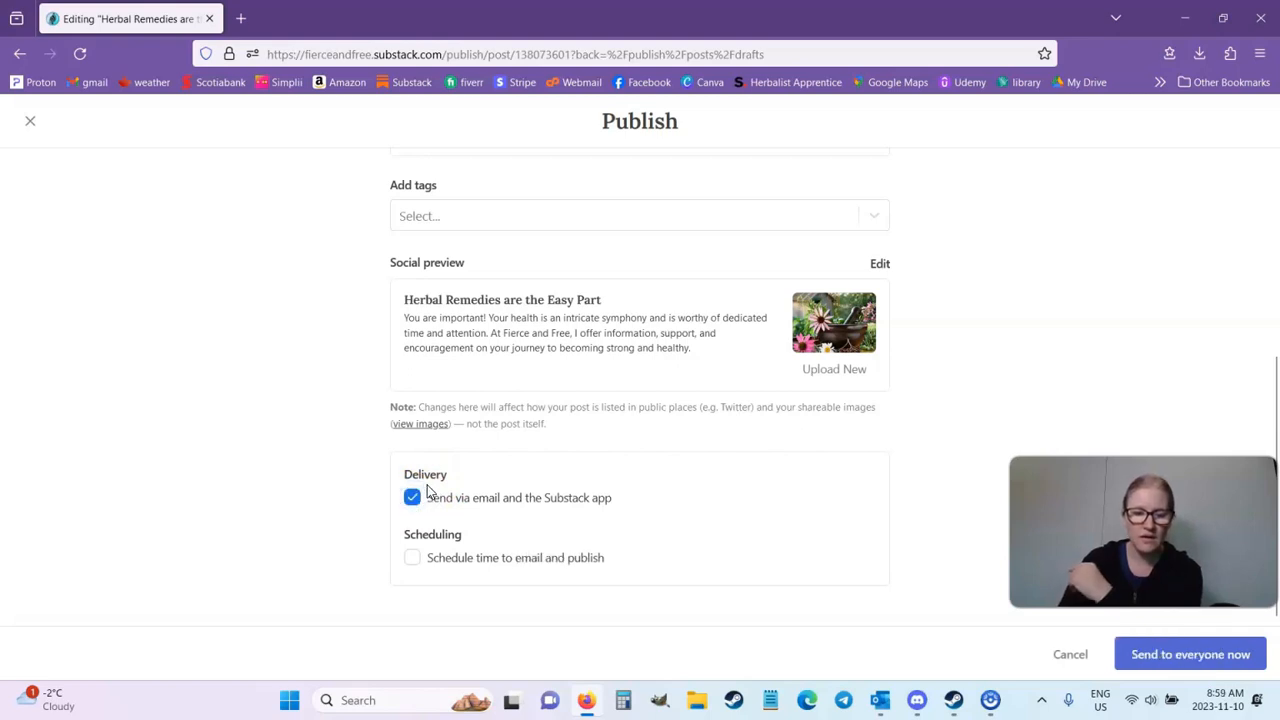
left_click(414, 559)
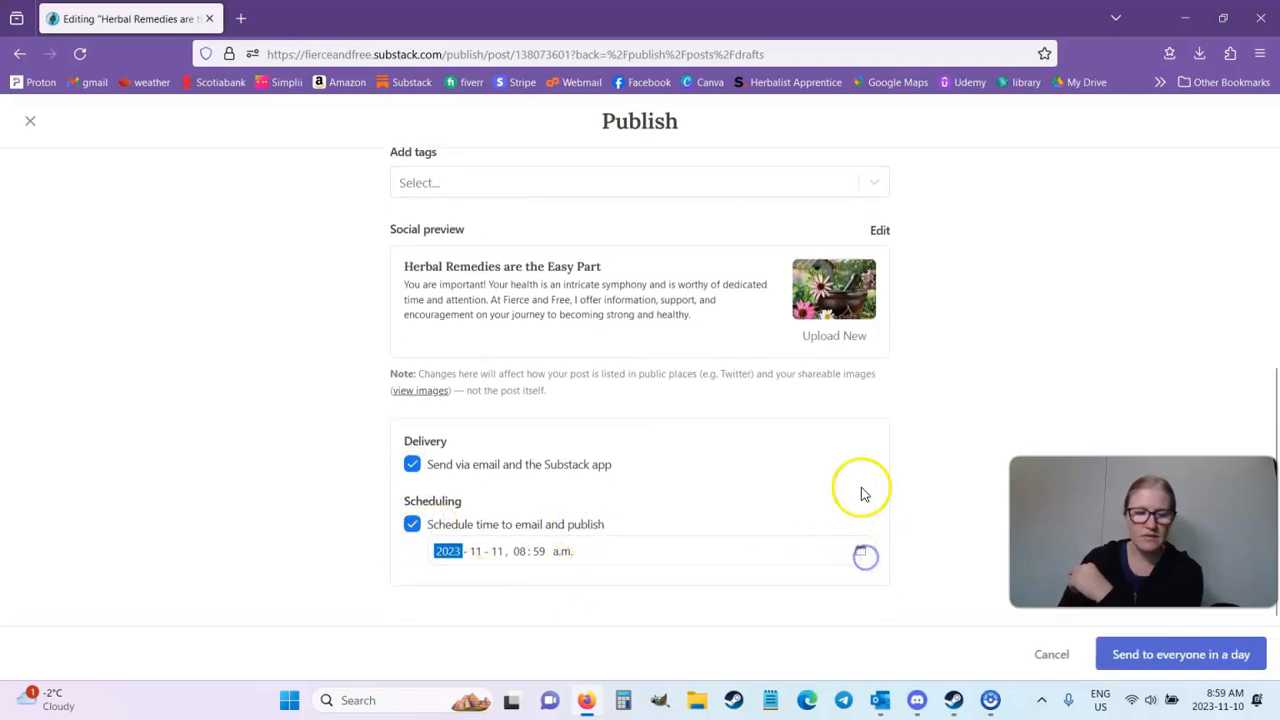
left_click(858, 552)
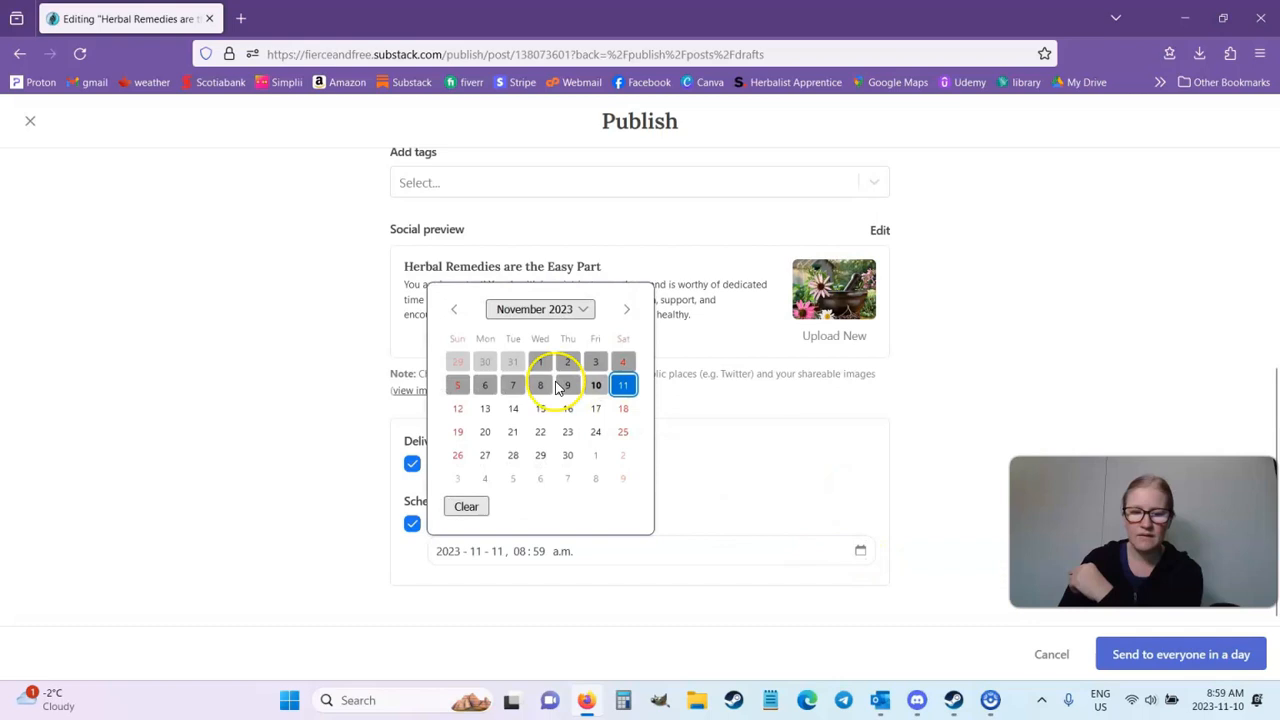
left_click(485, 408)
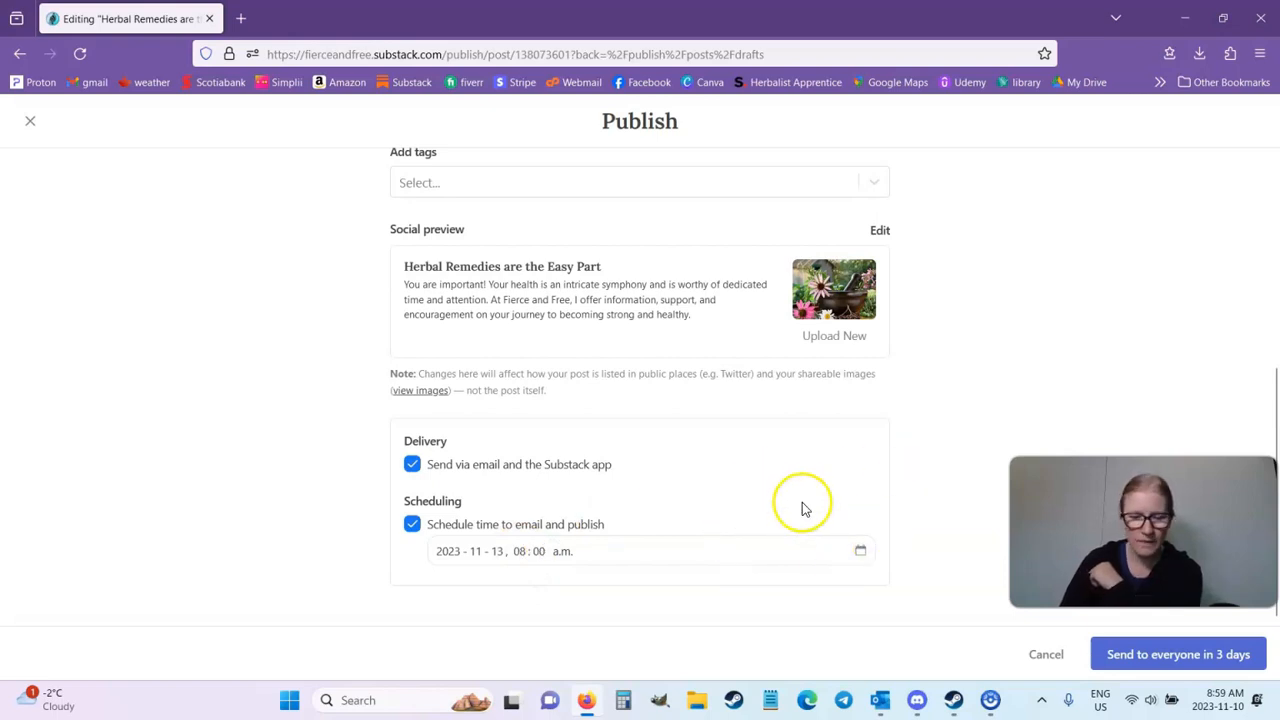
Confirm the scheduled send to everyone and go through the post's share page down to Shareable images.
left_click(1177, 660)
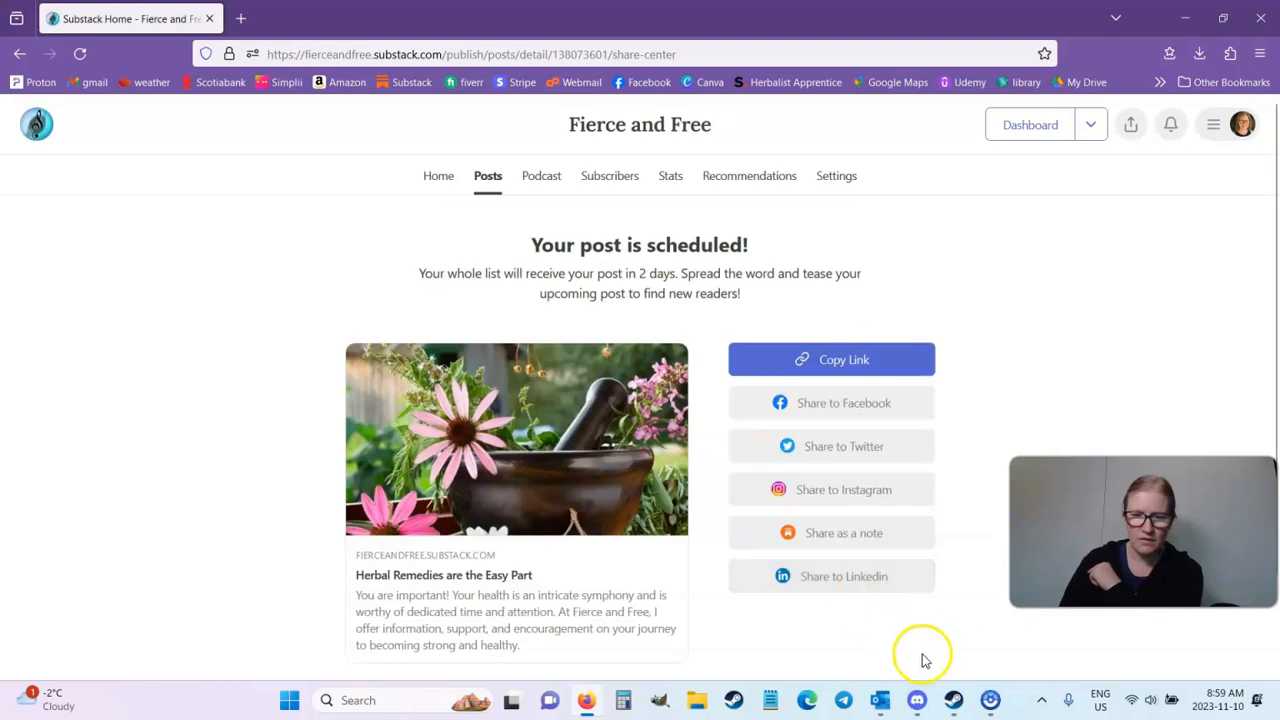
scroll(929, 662, "down", 1)
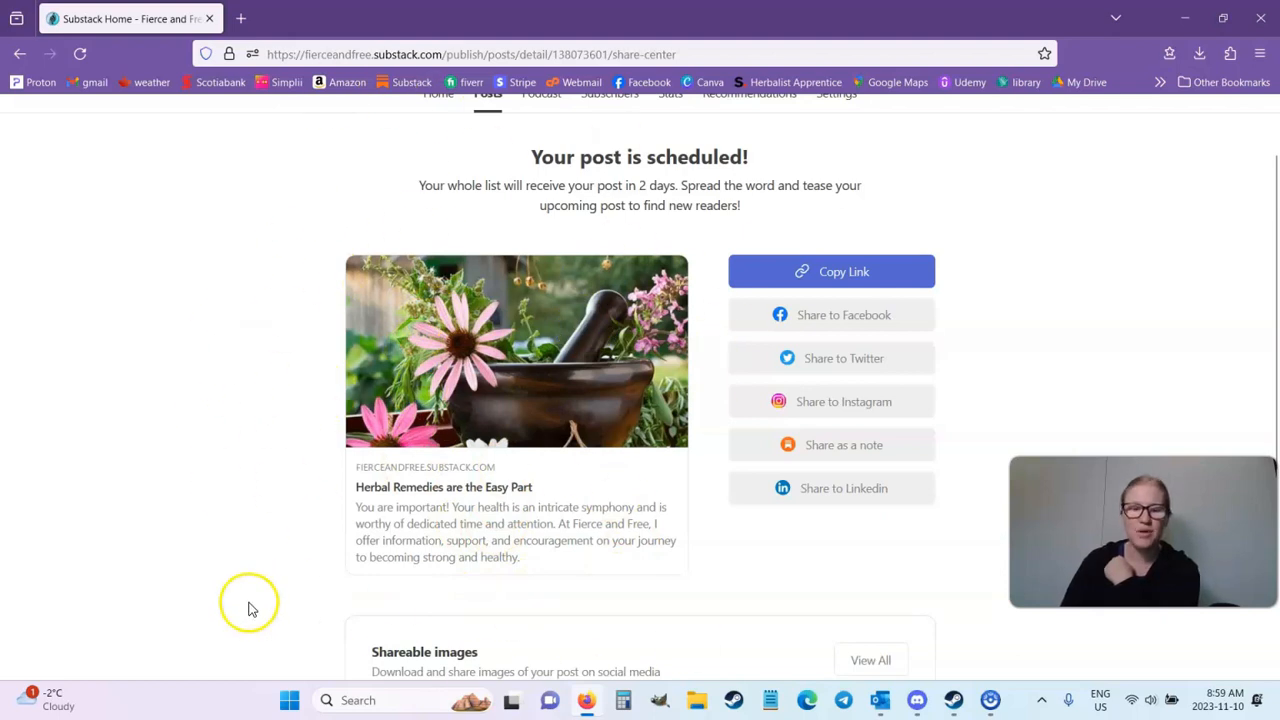
scroll(288, 495, "down", 3)
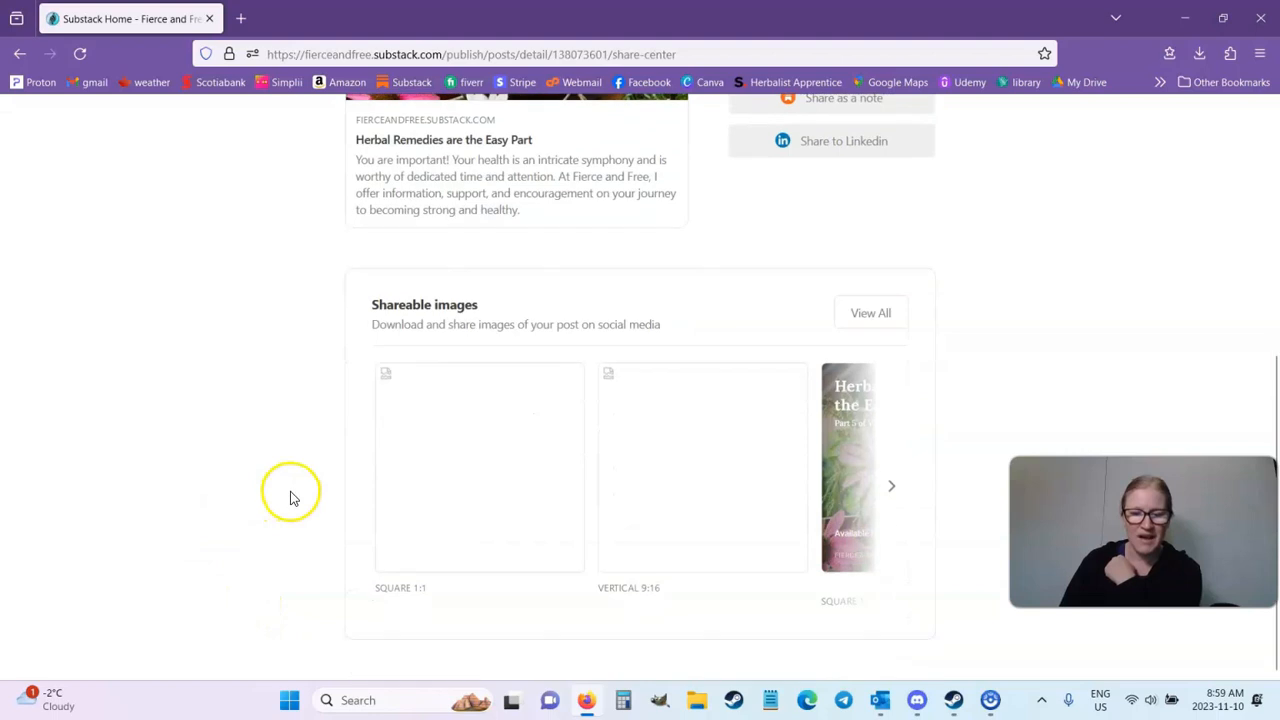
Browse forward through the square, vertical and stories shareable images, and return to the post's sharing options.
left_click(891, 490)
left_click(891, 490)
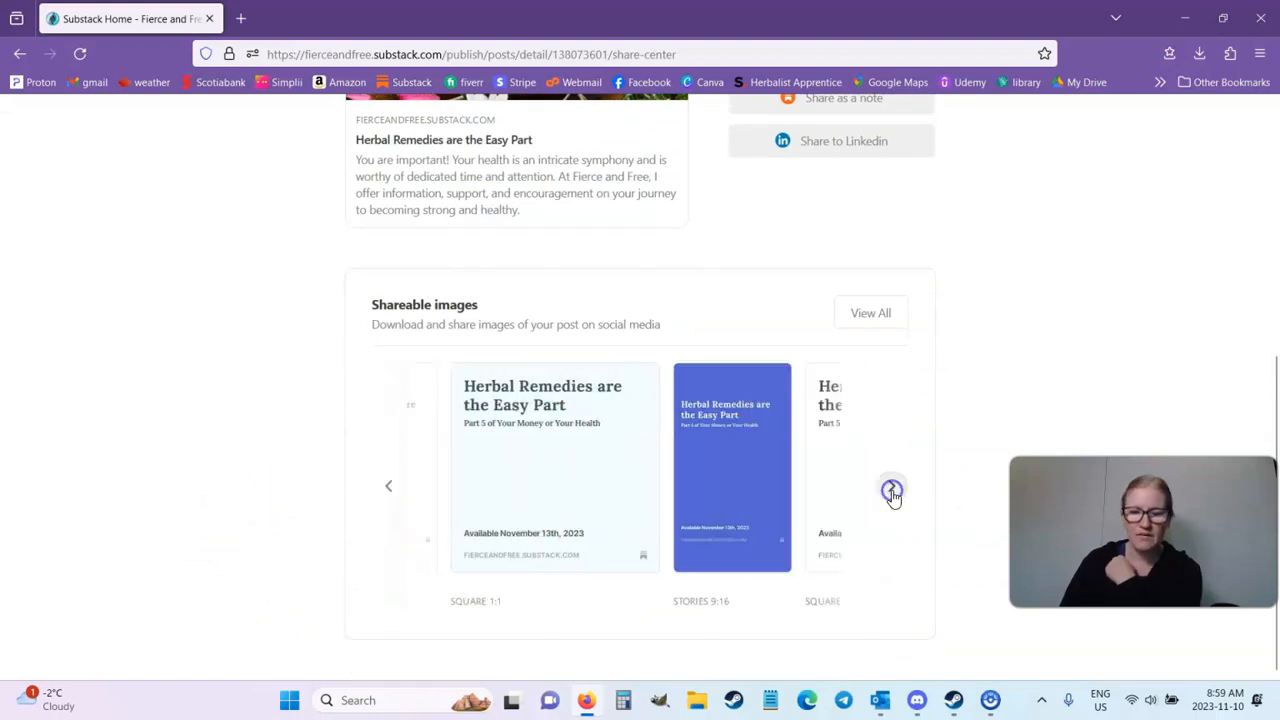
left_click(891, 490)
left_click(891, 490)
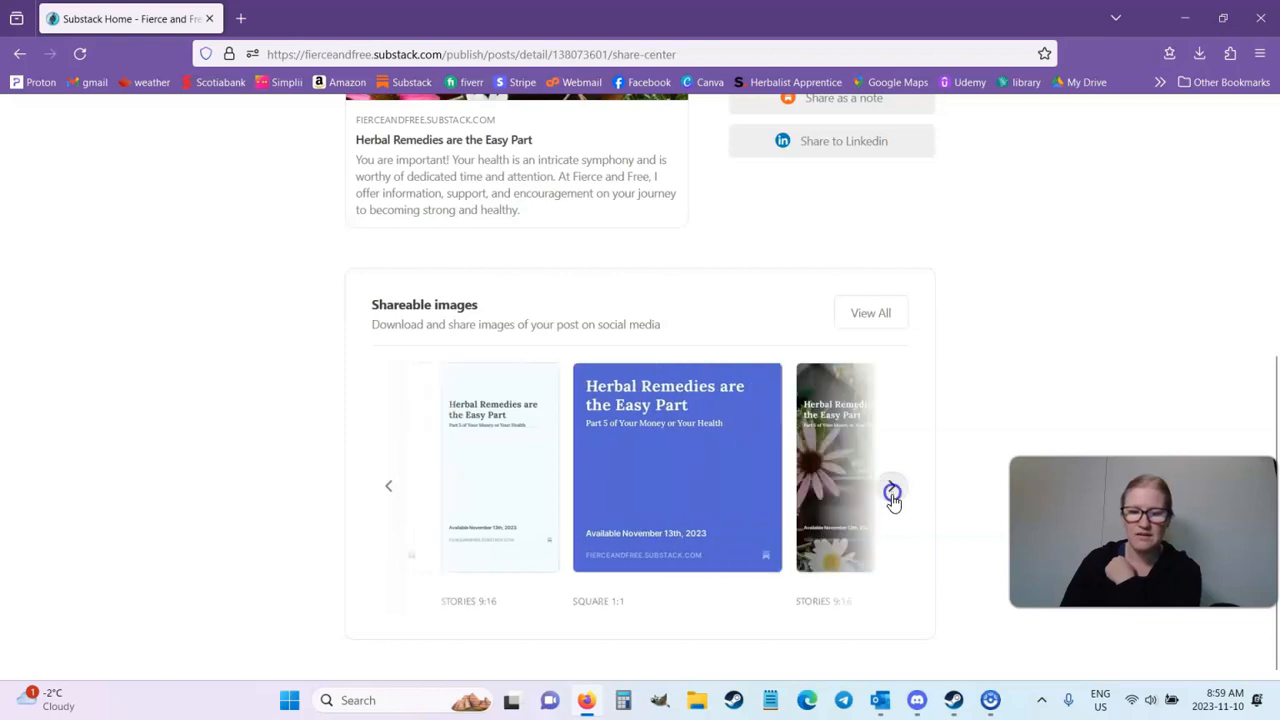
left_click(891, 490)
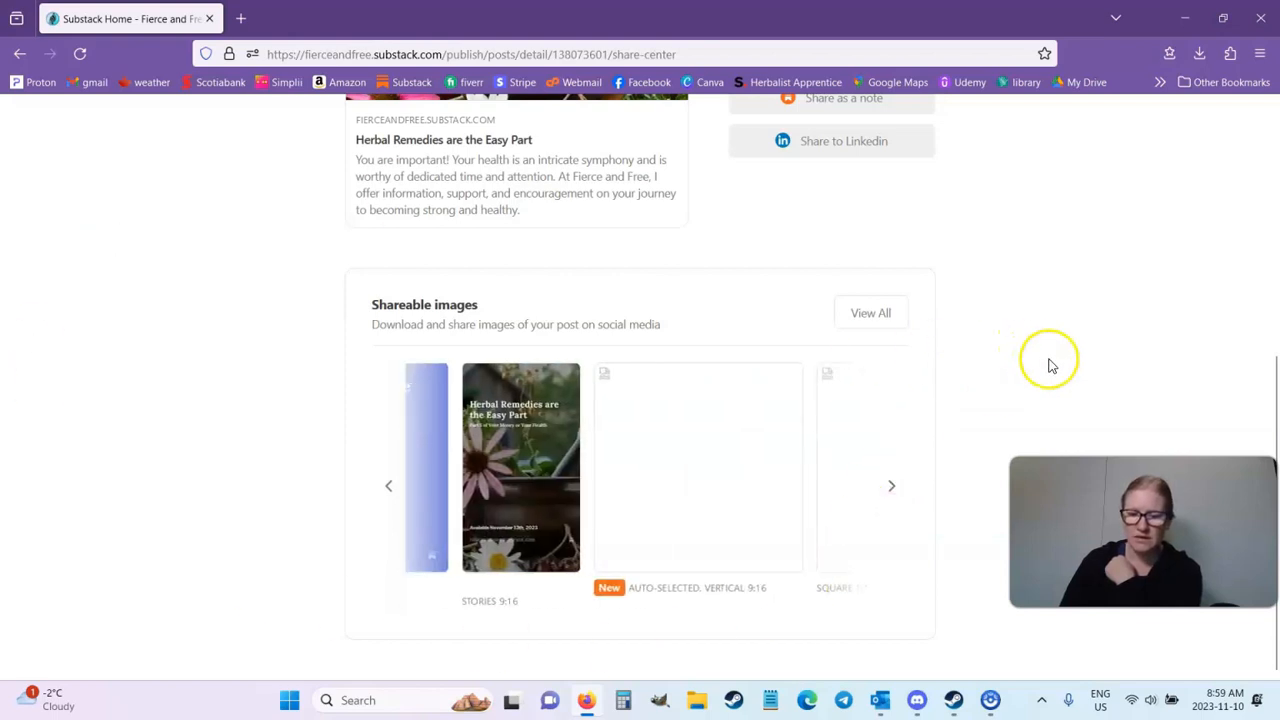
left_click(891, 490)
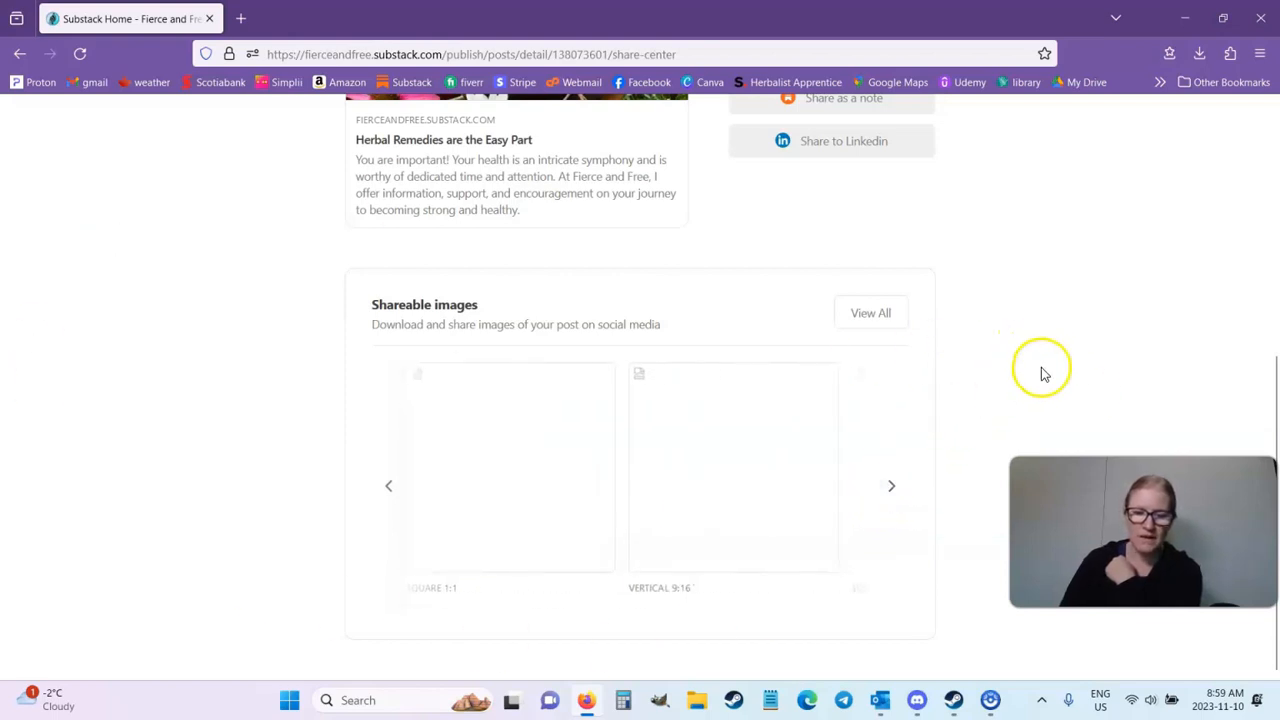
scroll(1040, 371, "up", 5)
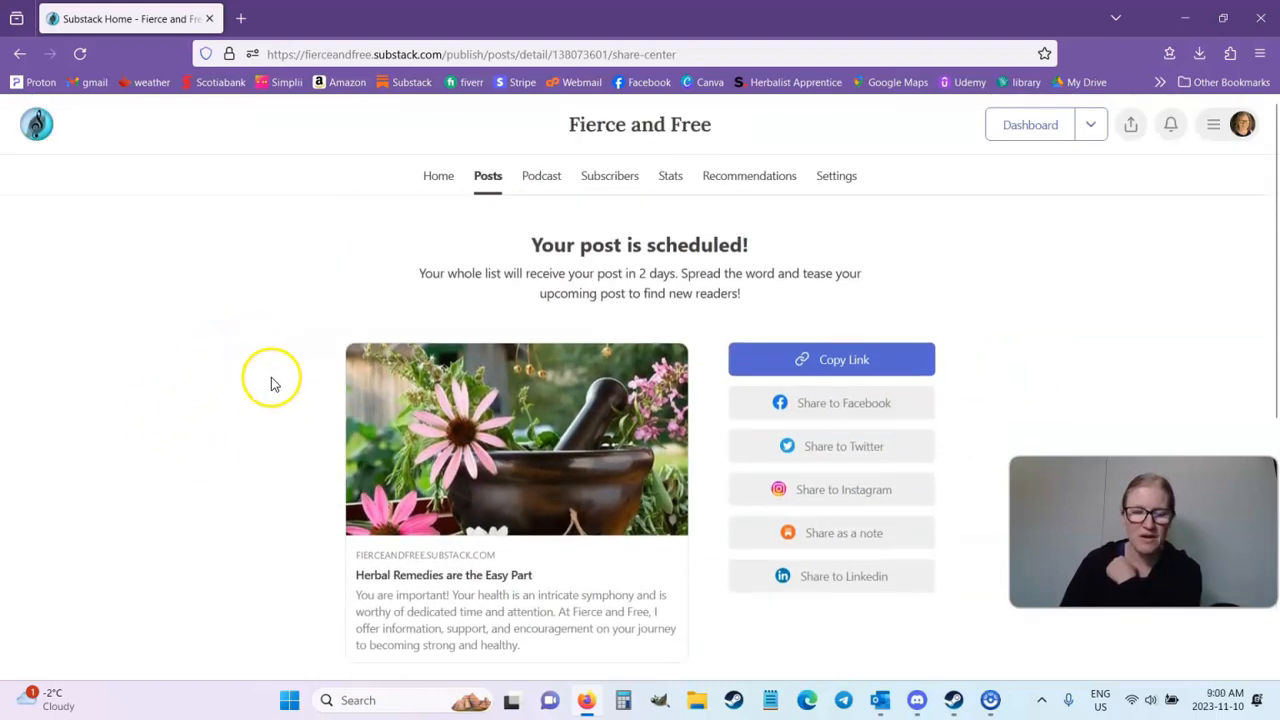
Go back through the shareable images to the square photo version, and return to the post preview and share links.
scroll(634, 491, "down", 4)
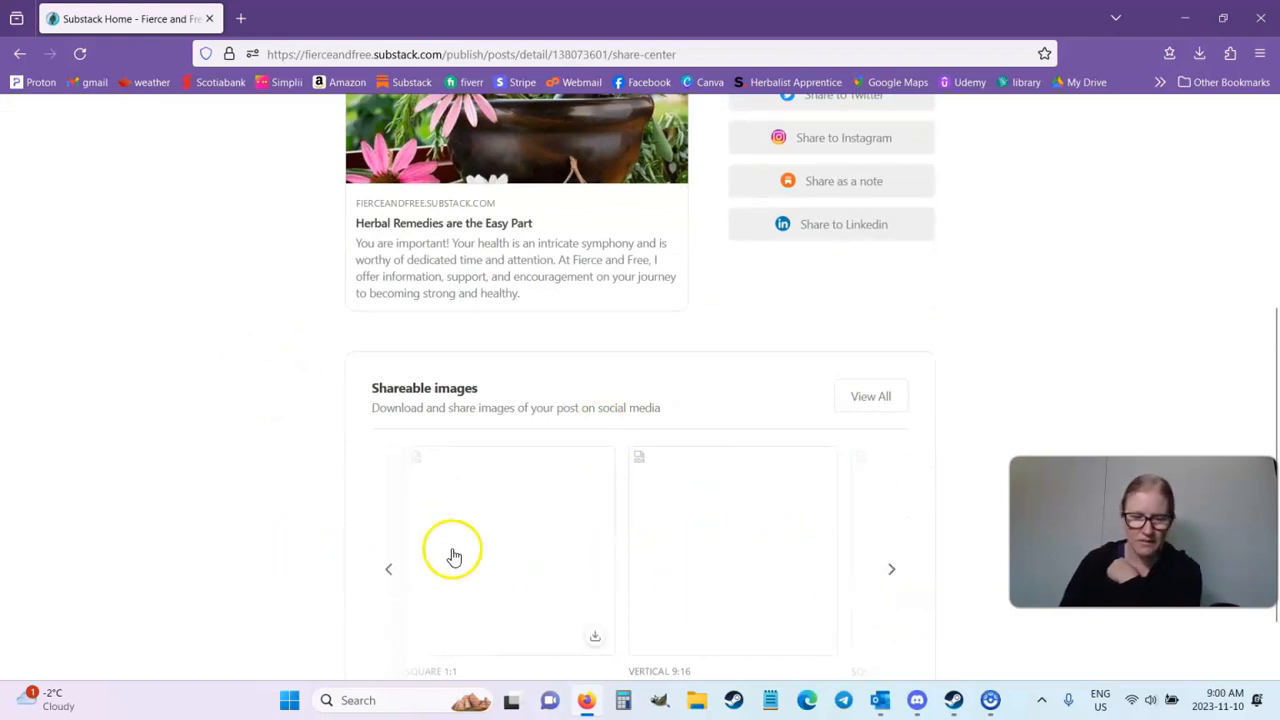
left_click(391, 574)
left_click(391, 578)
left_click(390, 575)
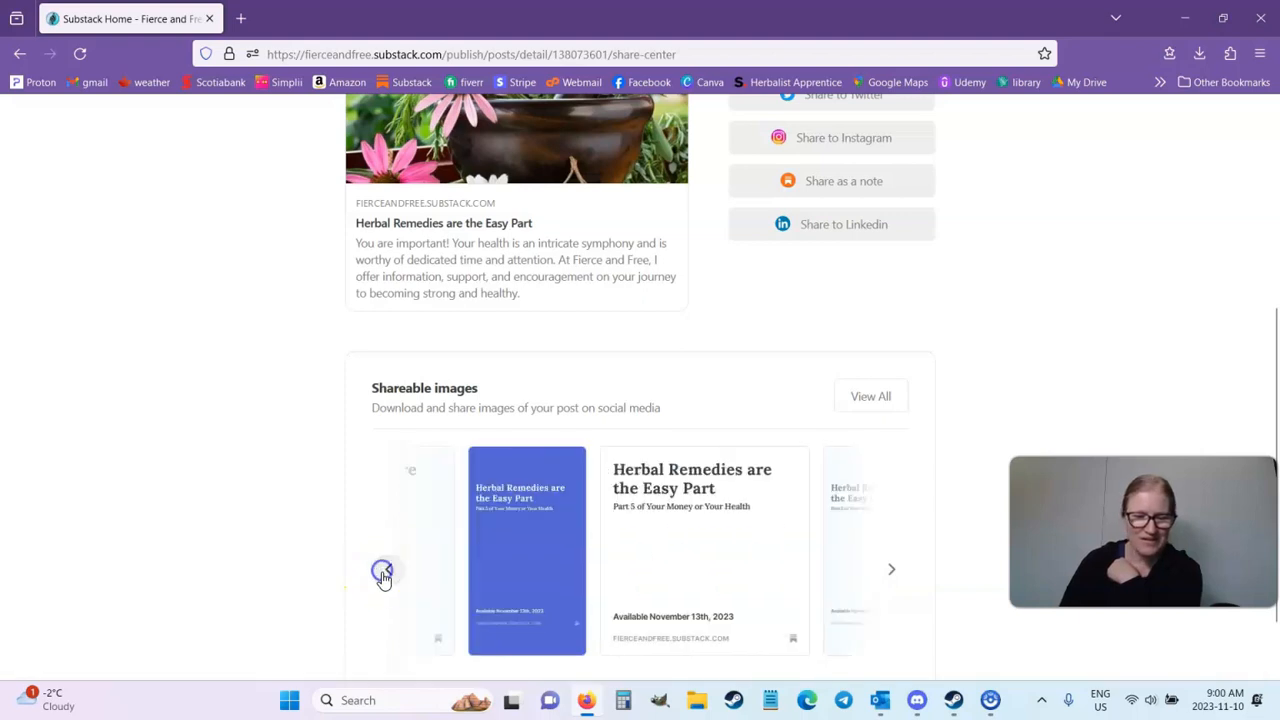
left_click(388, 574)
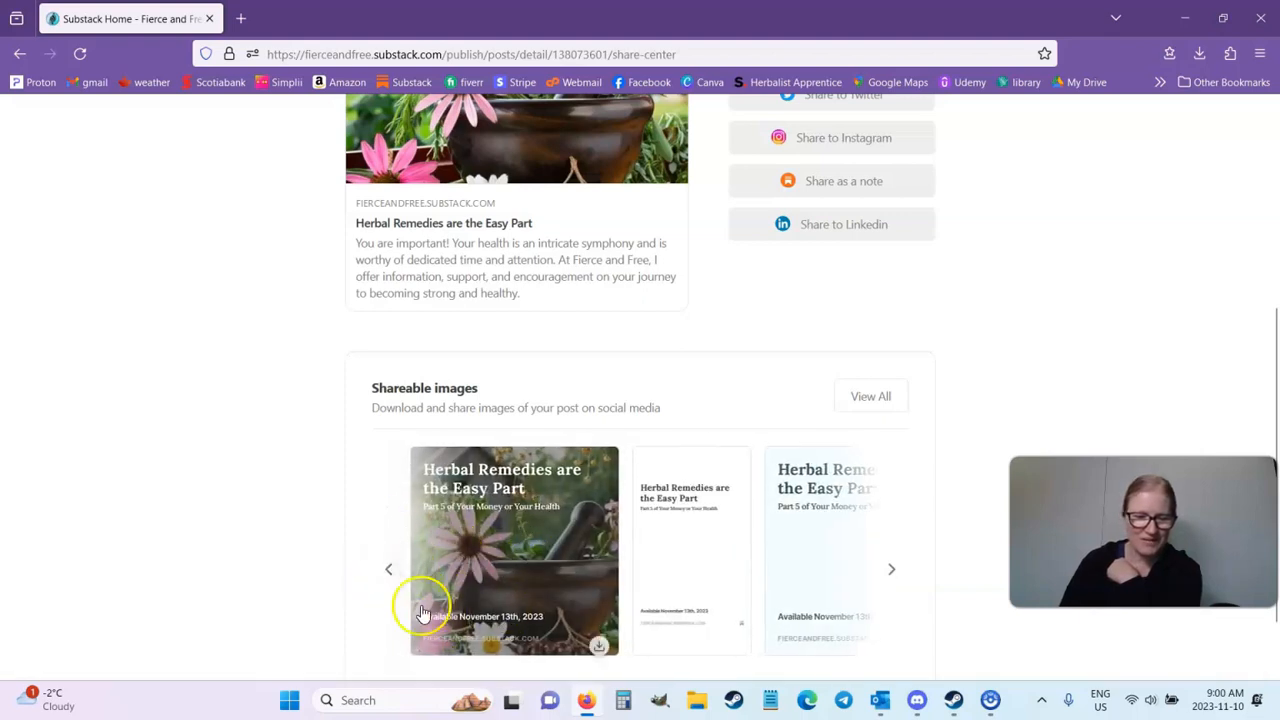
scroll(1183, 360, "up", 2)
scroll(1183, 360, "up", 1)
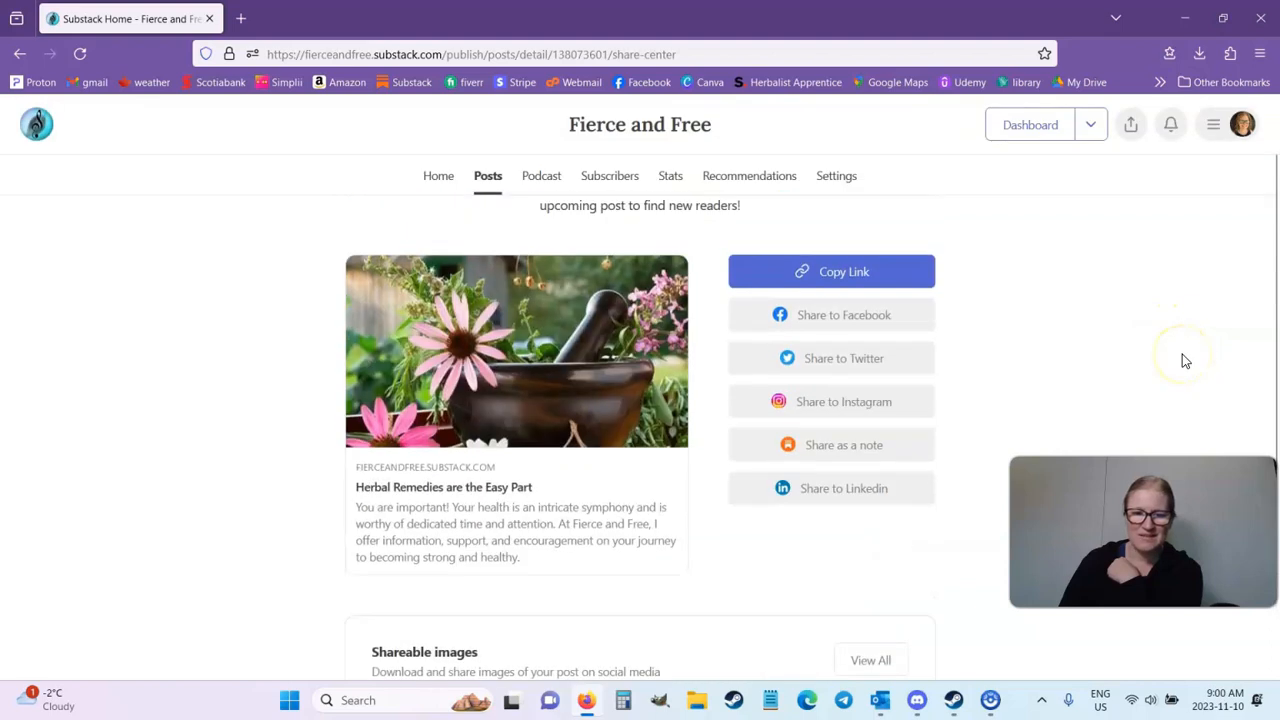